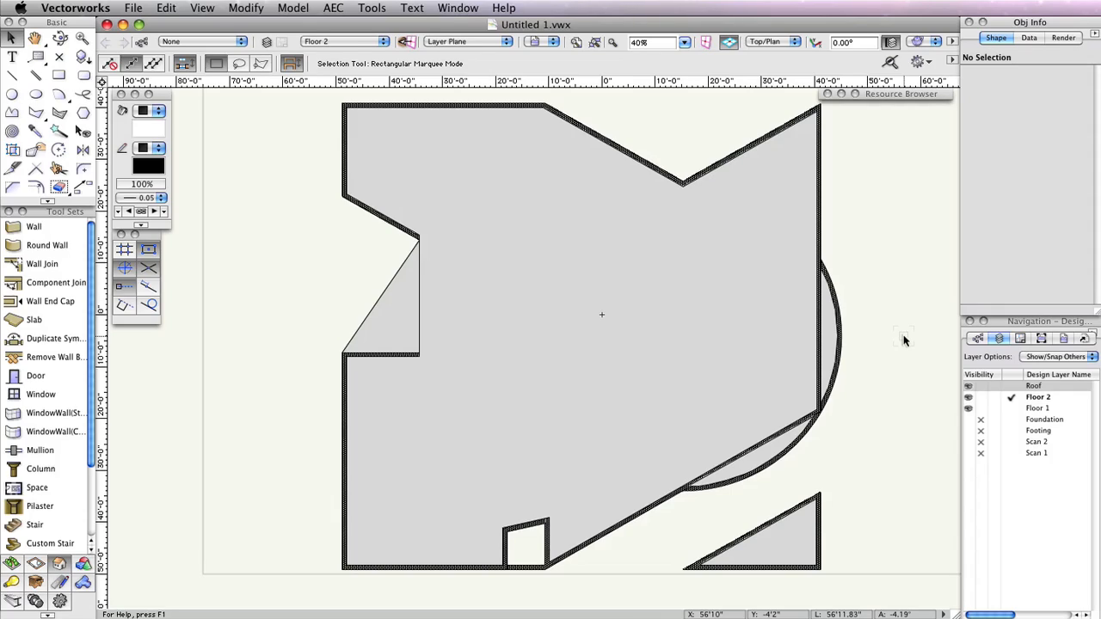
# Make the Roof layer active and set the layer options to Active Only
pyautogui.click(1010, 386)
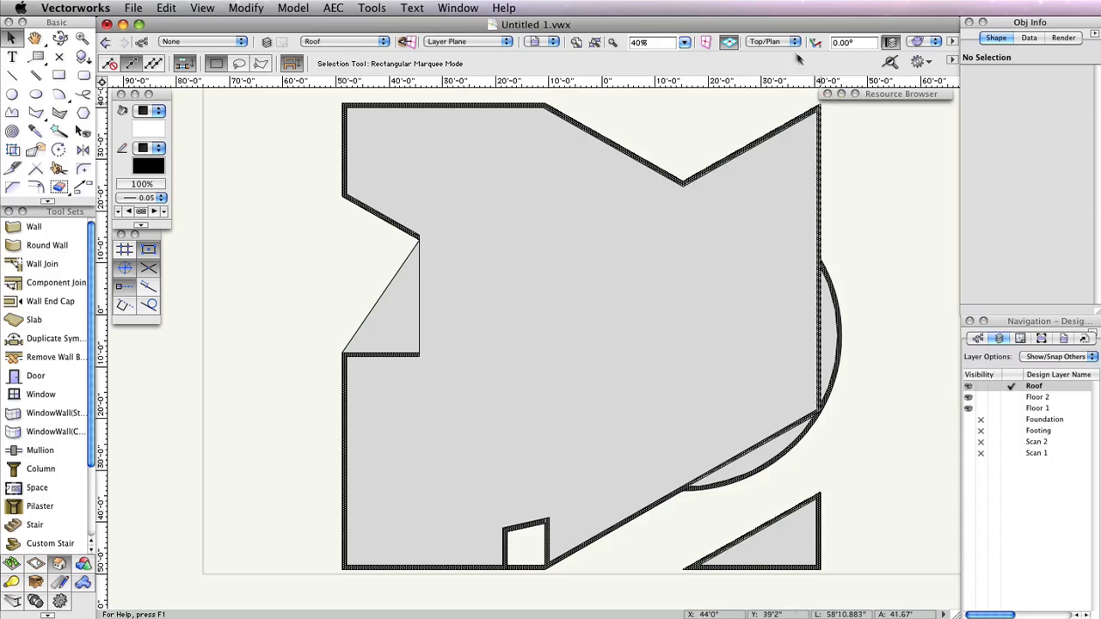
pyautogui.click(1053, 355)
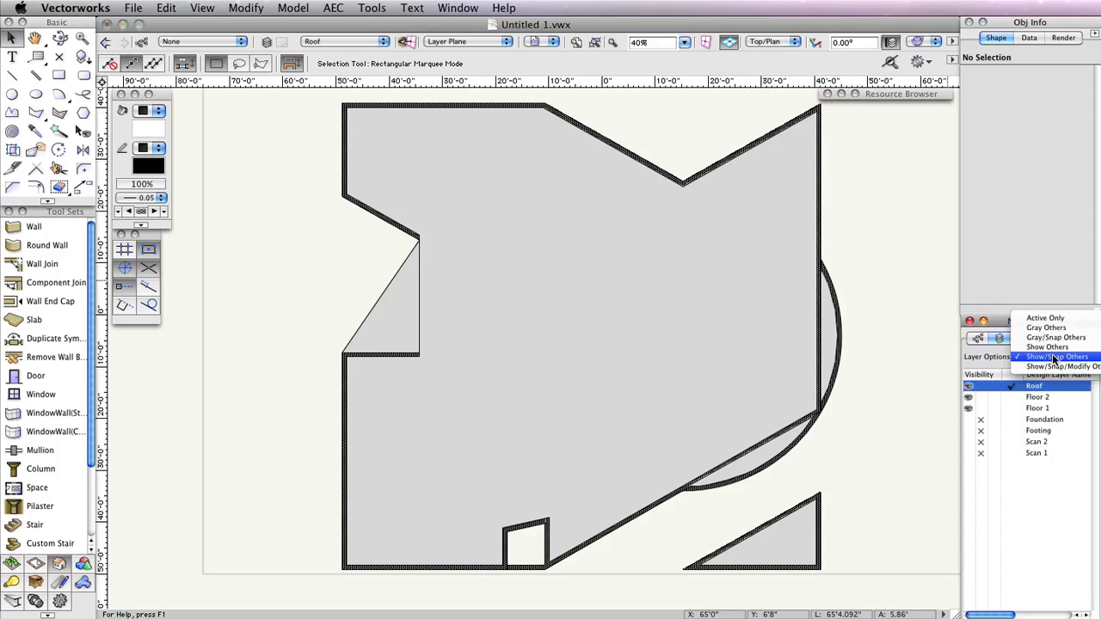
pyautogui.click(1079, 318)
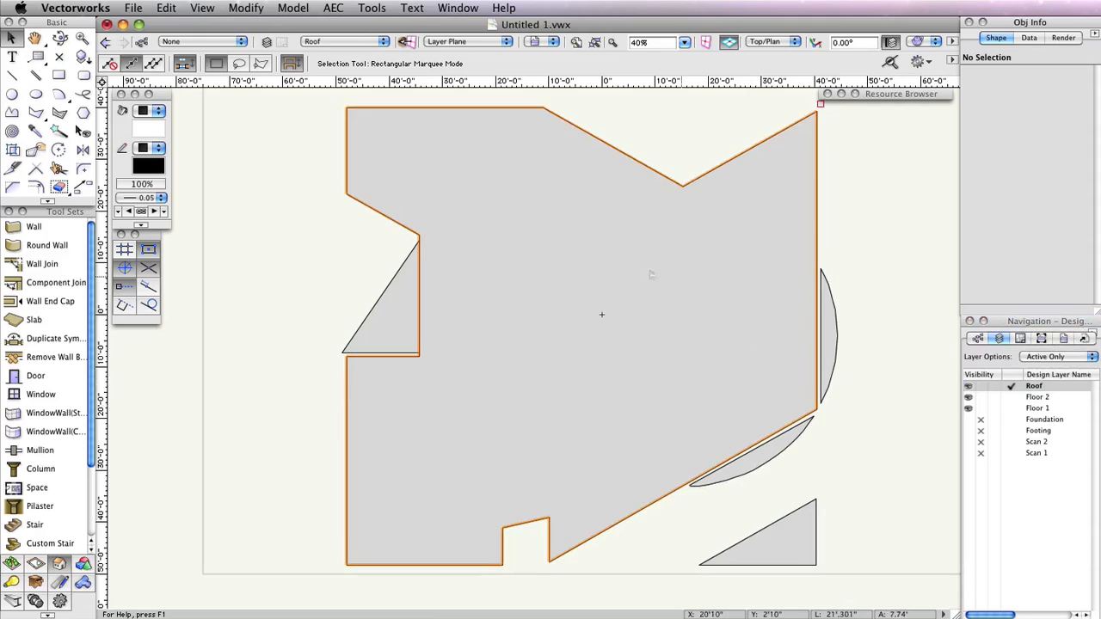
# Copy the outline polygon from inside the large roof face and paste it in place on the Roof layer
pyautogui.click(620, 264)
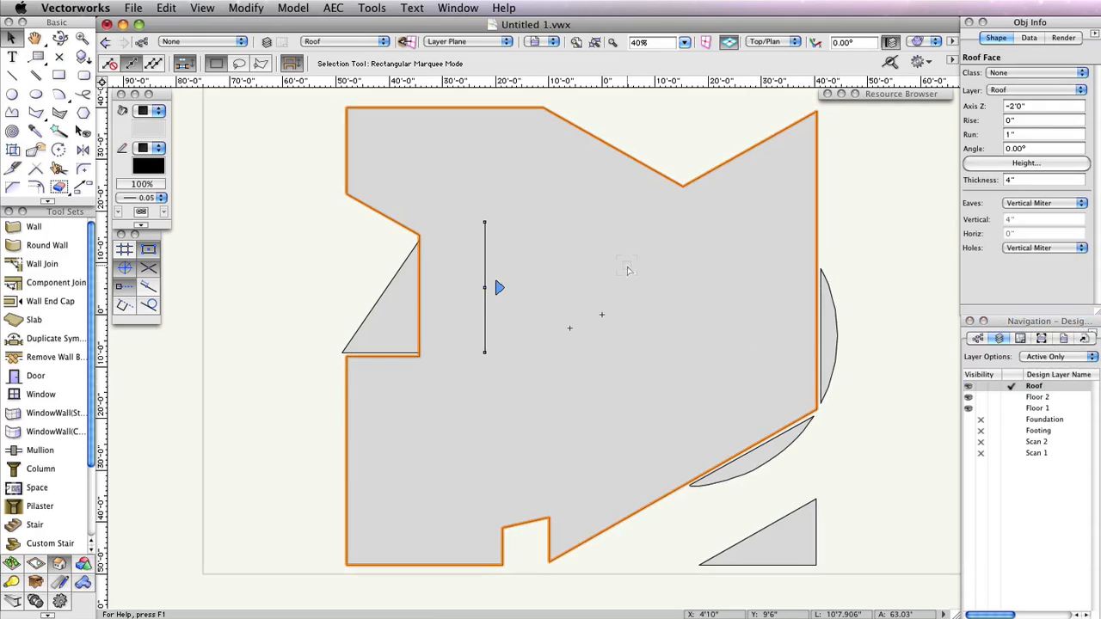
pyautogui.click(247, 8)
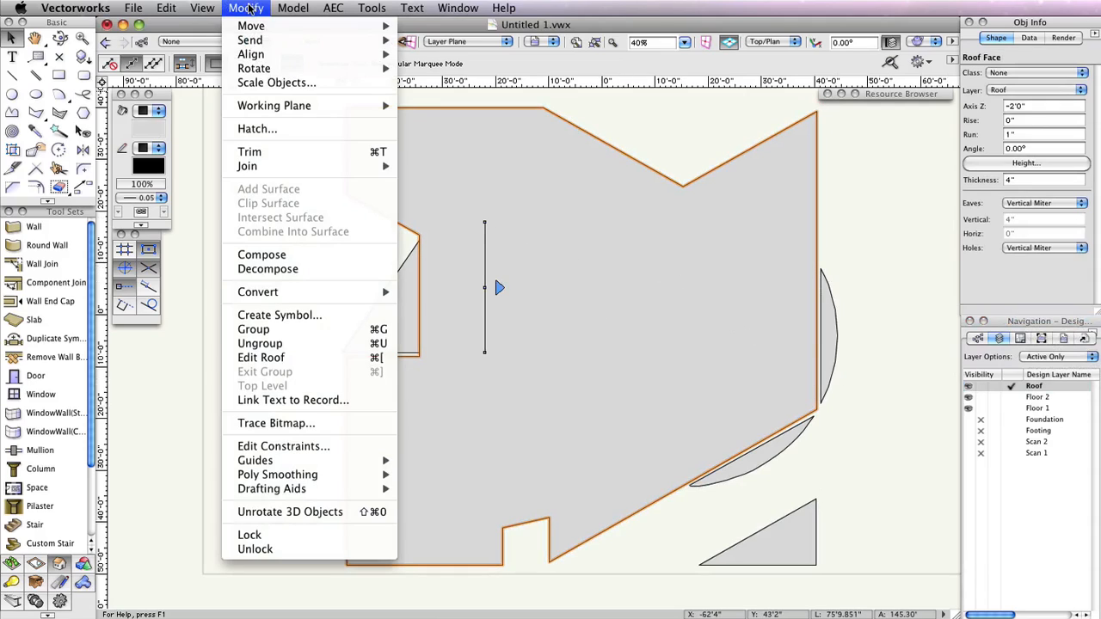
pyautogui.click(283, 357)
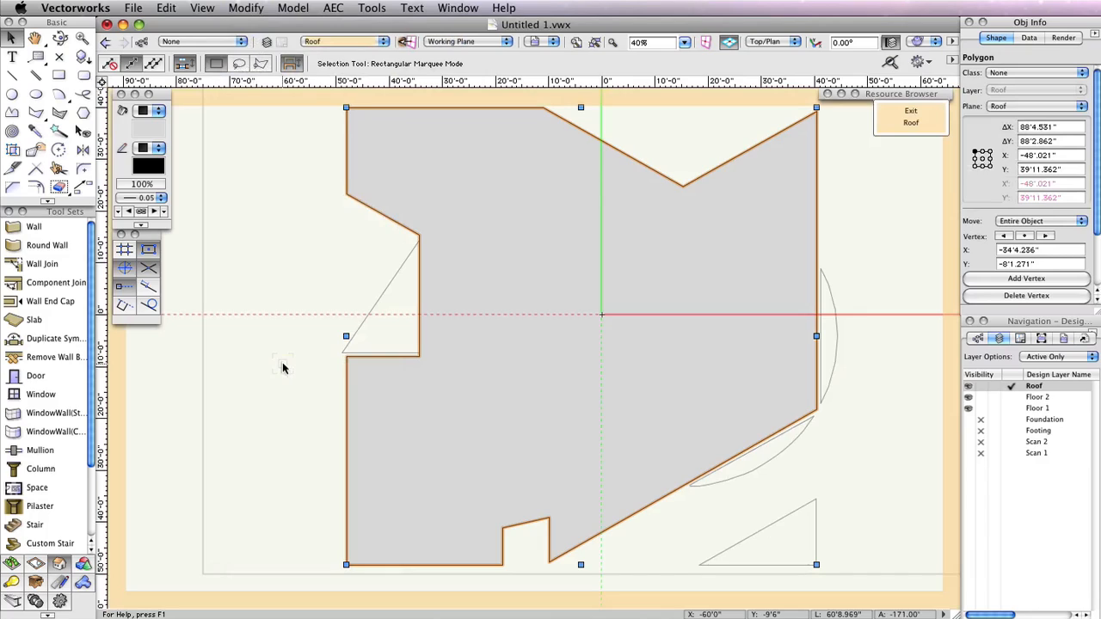
pyautogui.click(176, 8)
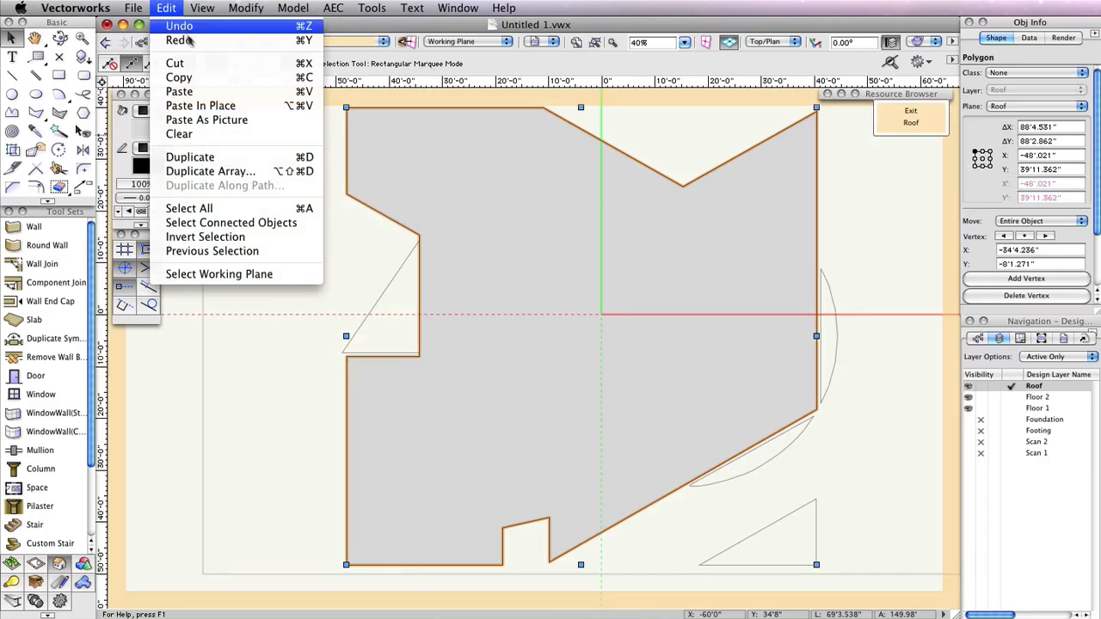
pyautogui.click(207, 78)
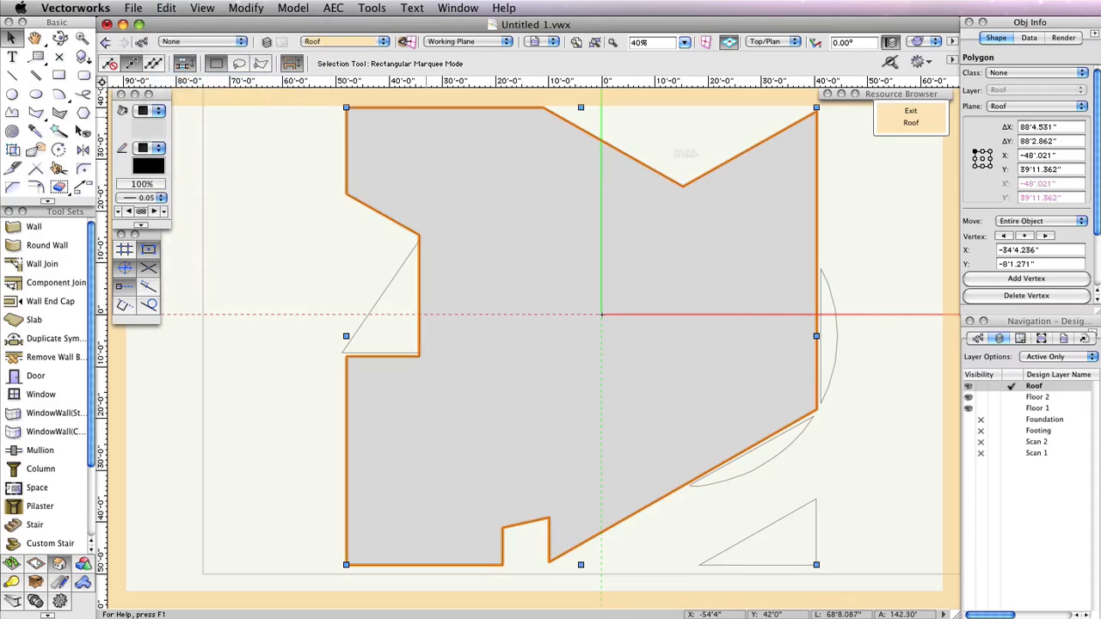
pyautogui.click(911, 117)
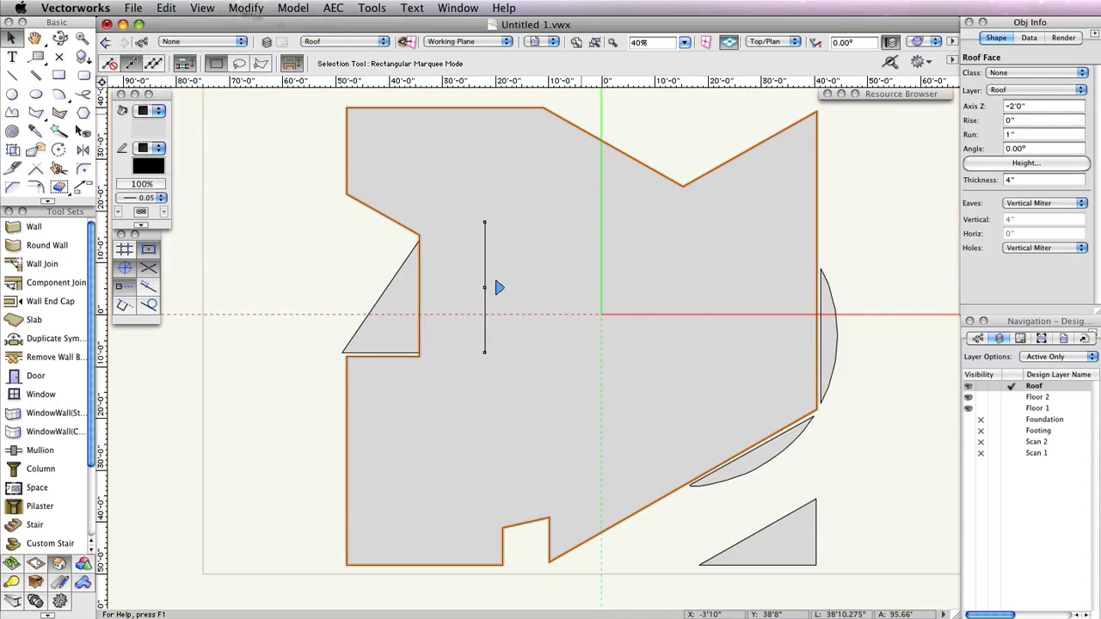
pyautogui.click(166, 8)
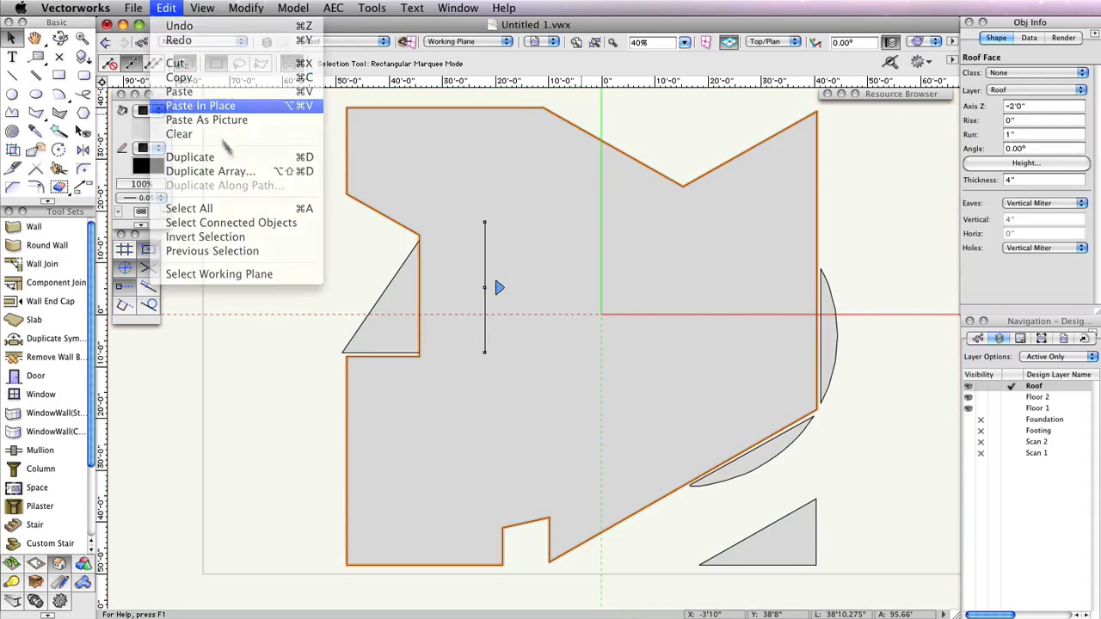
pyautogui.click(200, 105)
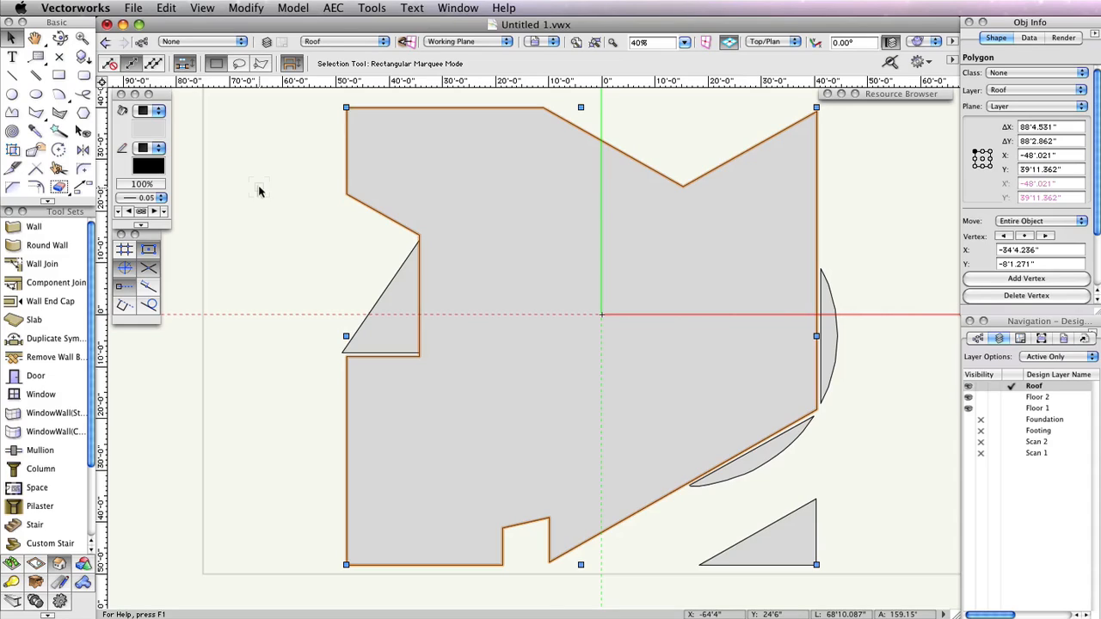
# Create a rectangle 1'0" wide and 4" high and place it in the empty area to the right of the roof
pyautogui.doubleClick(59, 78)
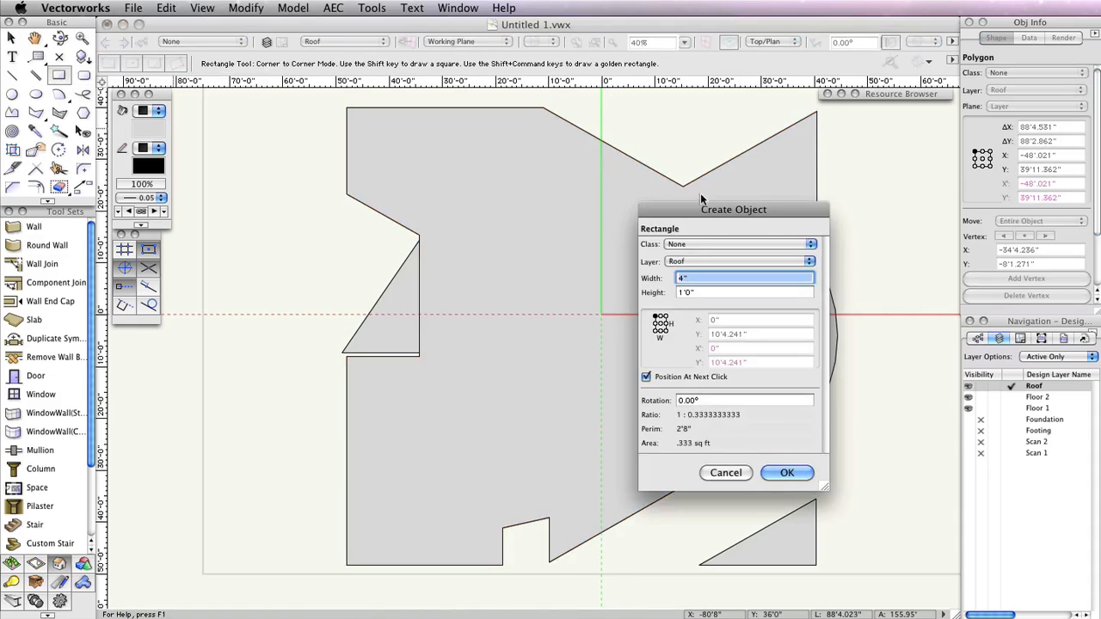
pyautogui.moveTo(700, 209); pyautogui.dragTo(622, 190)
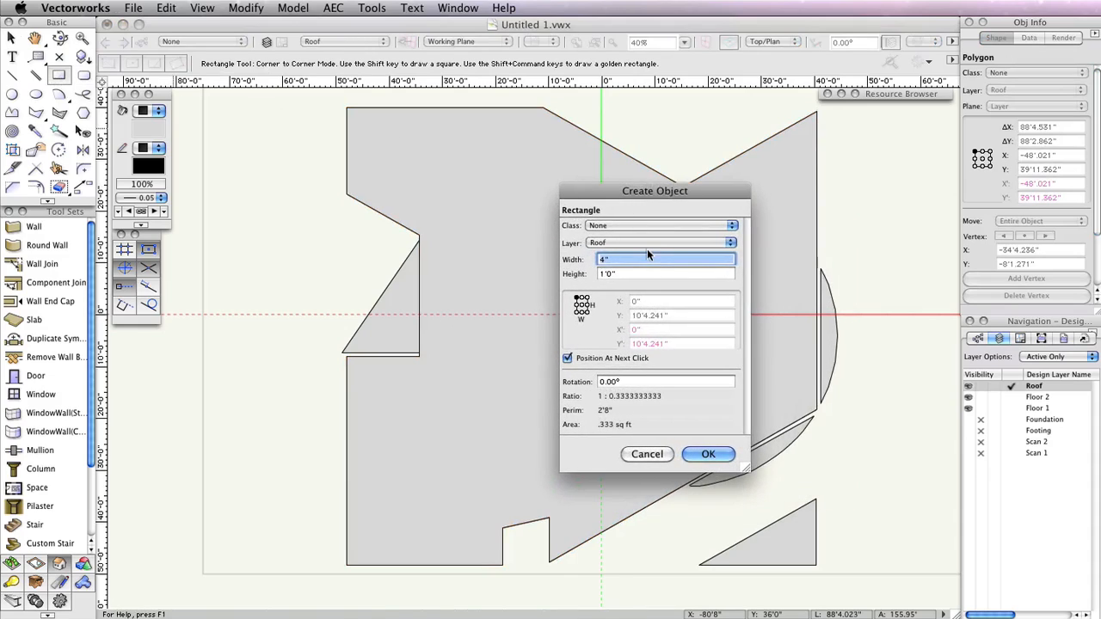
pyautogui.write('12')
pyautogui.press('Tab')
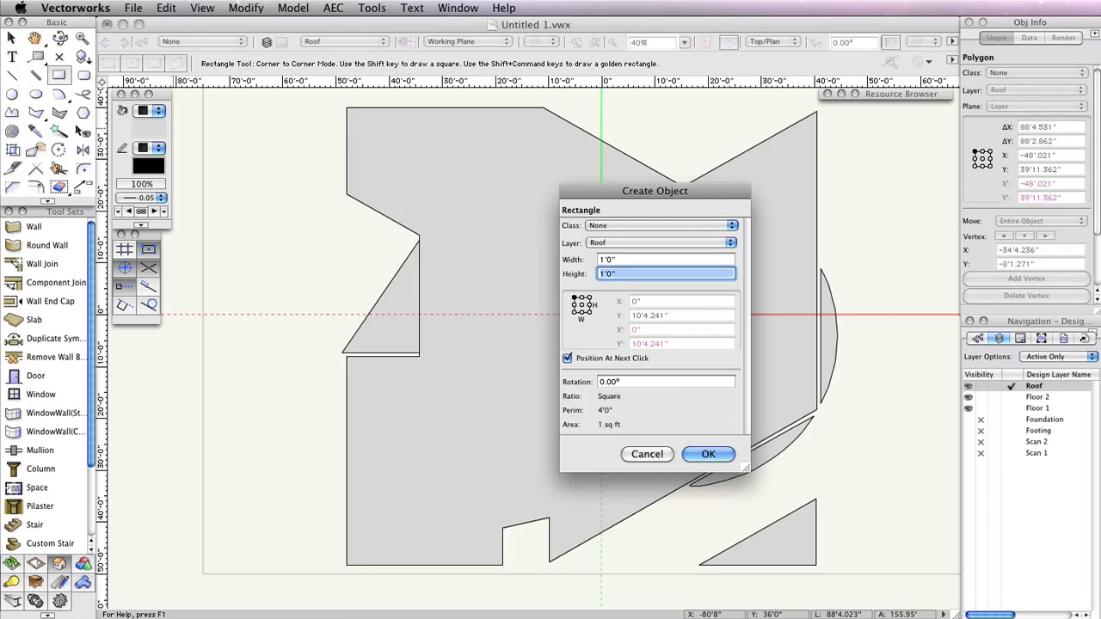
pyautogui.write('4')
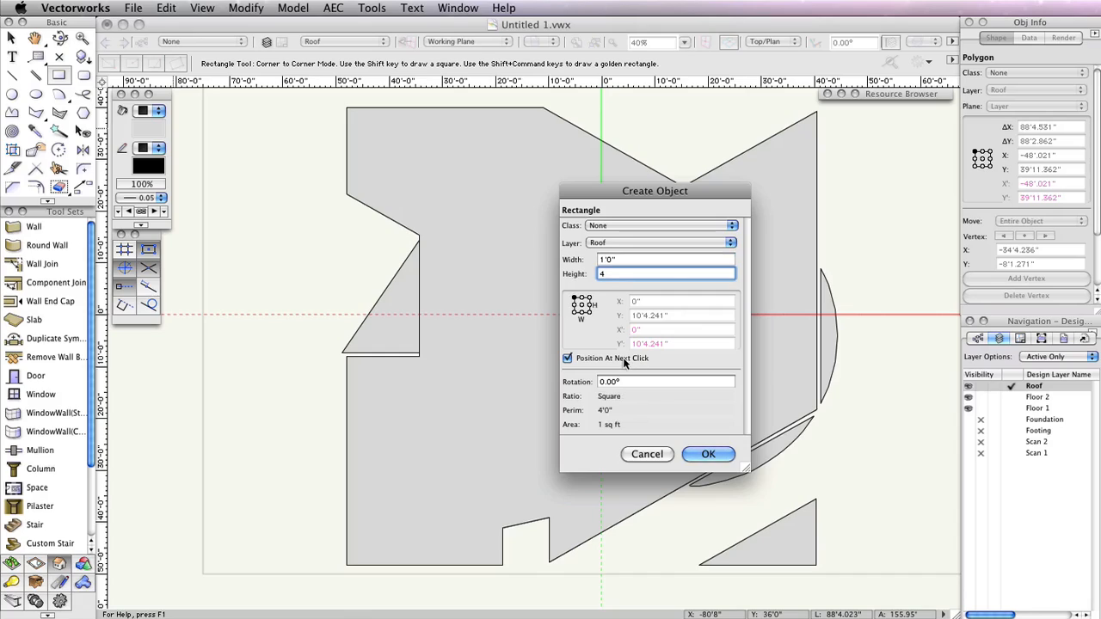
pyautogui.click(708, 455)
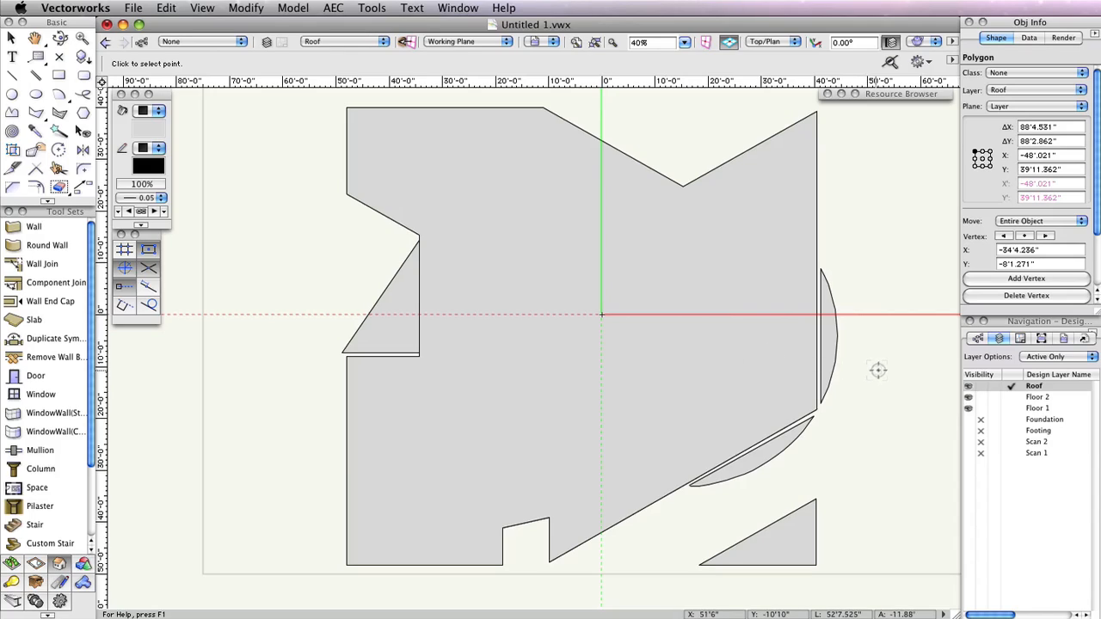
pyautogui.click(889, 368)
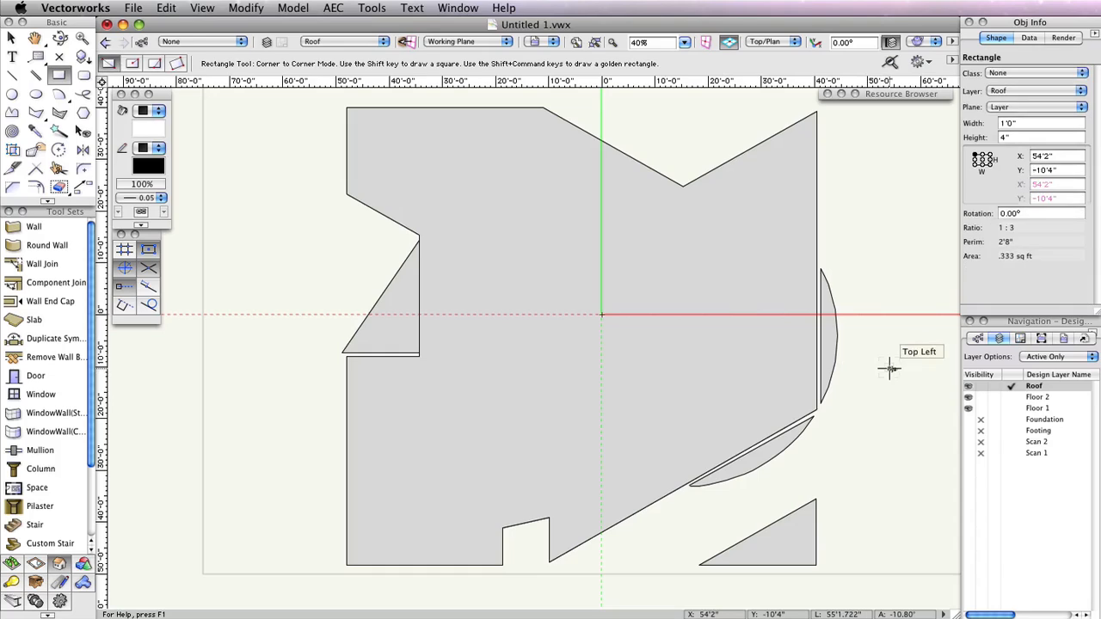
# Decompose the small rectangle into separate lines and delete its bottom line
pyautogui.scroll(5, 892, 370)
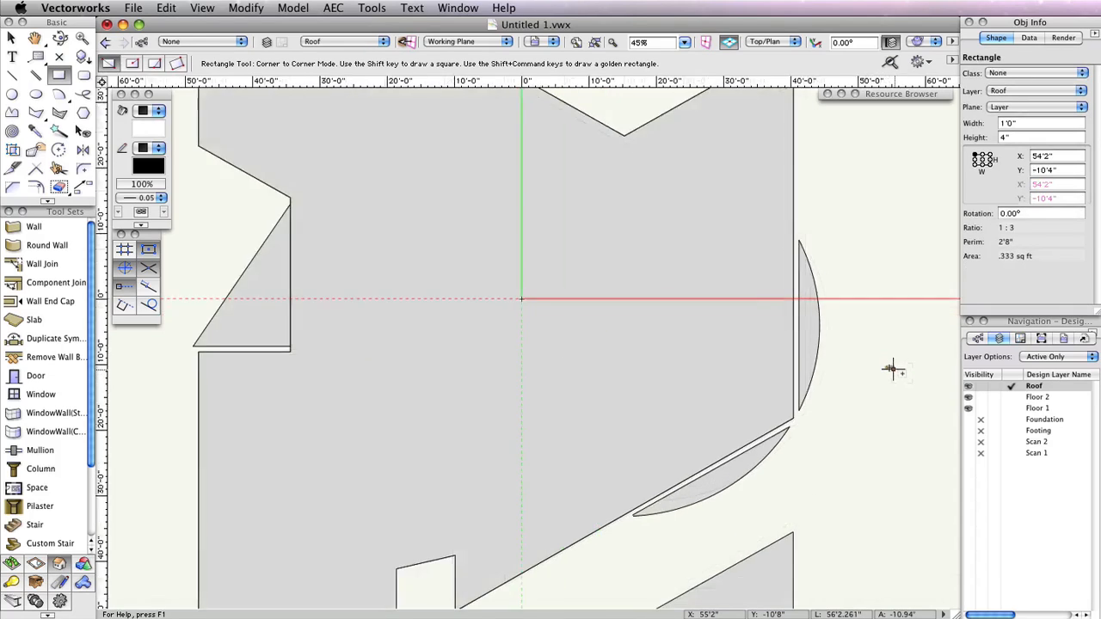
pyautogui.scroll(7, 915, 351)
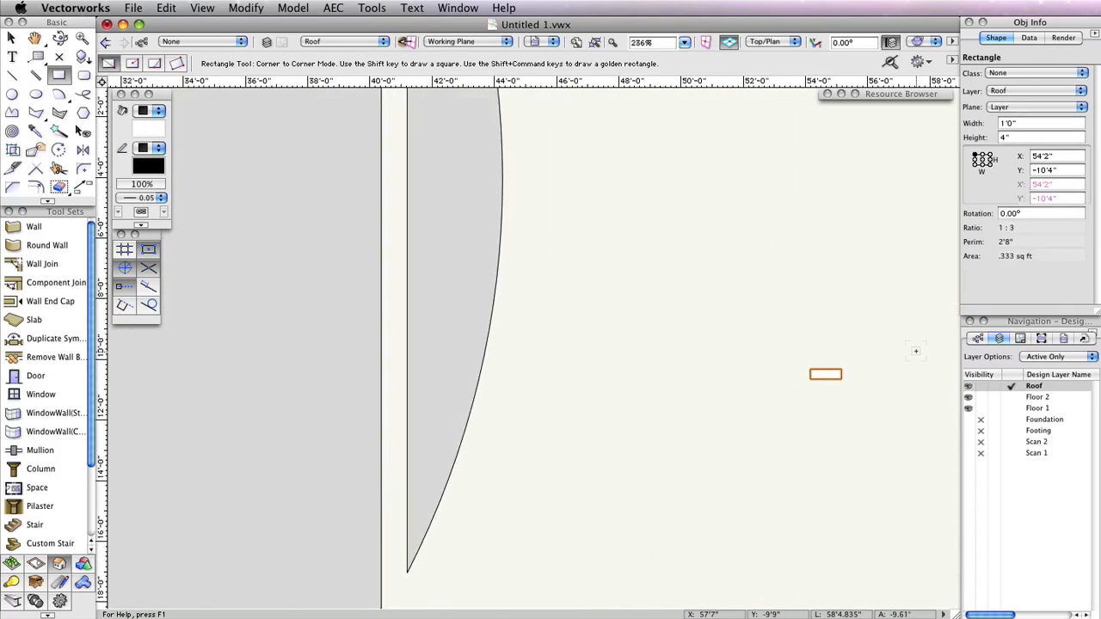
pyautogui.moveTo(860, 351); pyautogui.dragTo(686, 248, button='middle')
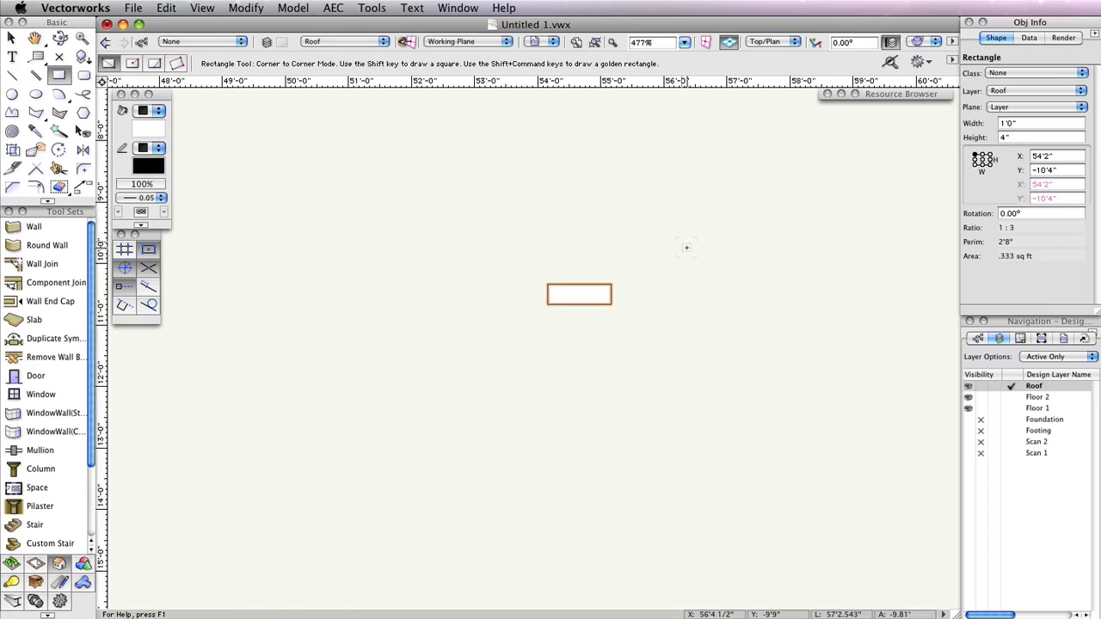
pyautogui.click(245, 8)
pyautogui.click(332, 269)
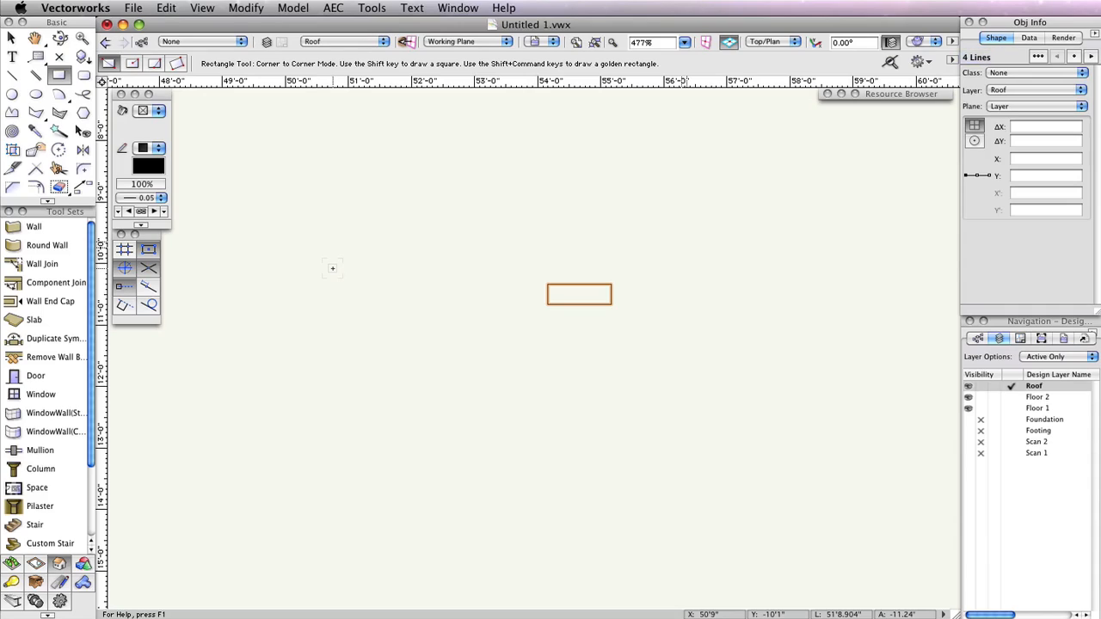
pyautogui.press('x')
pyautogui.press('x')
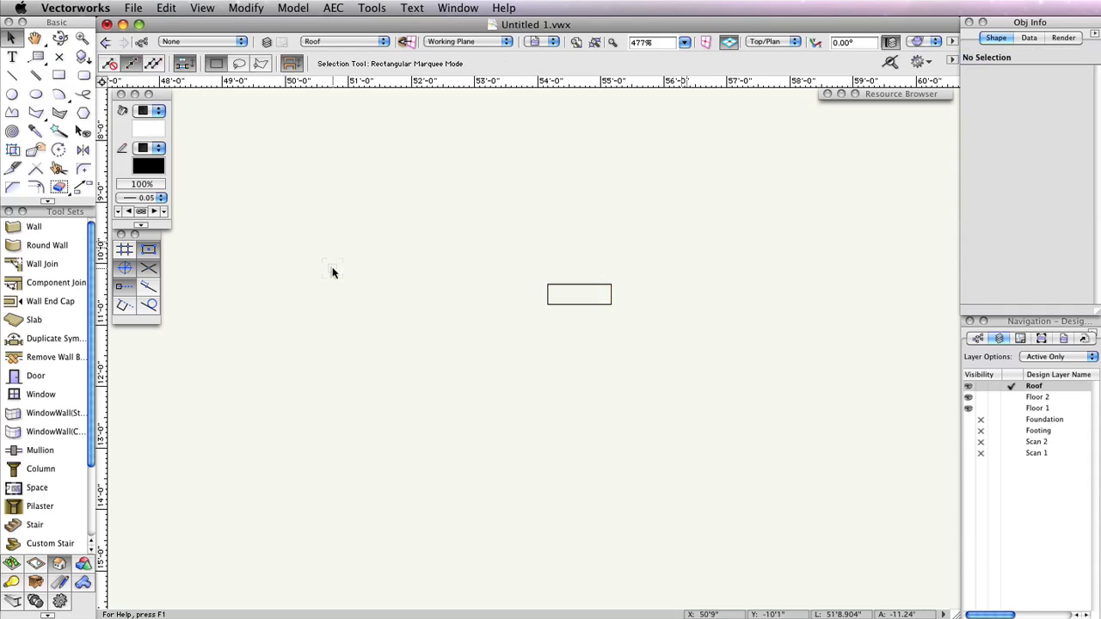
pyautogui.click(595, 303)
pyautogui.press('Delete')
# Compose the three remaining lines into a single open polygon
pyautogui.moveTo(520, 264); pyautogui.dragTo(665, 347)
pyautogui.click(247, 8)
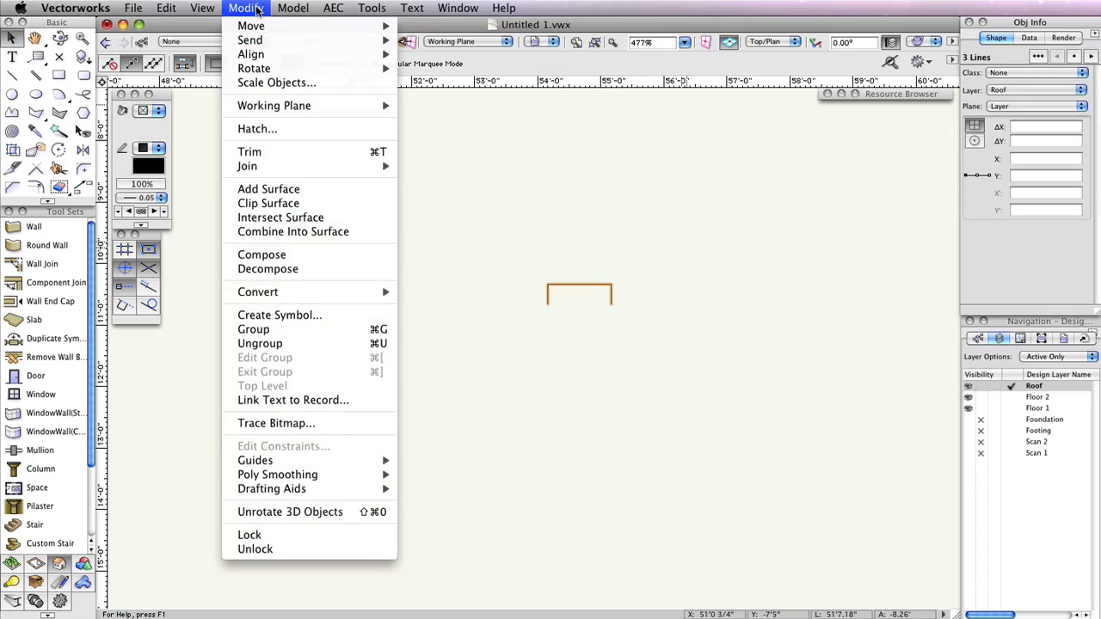
pyautogui.click(332, 255)
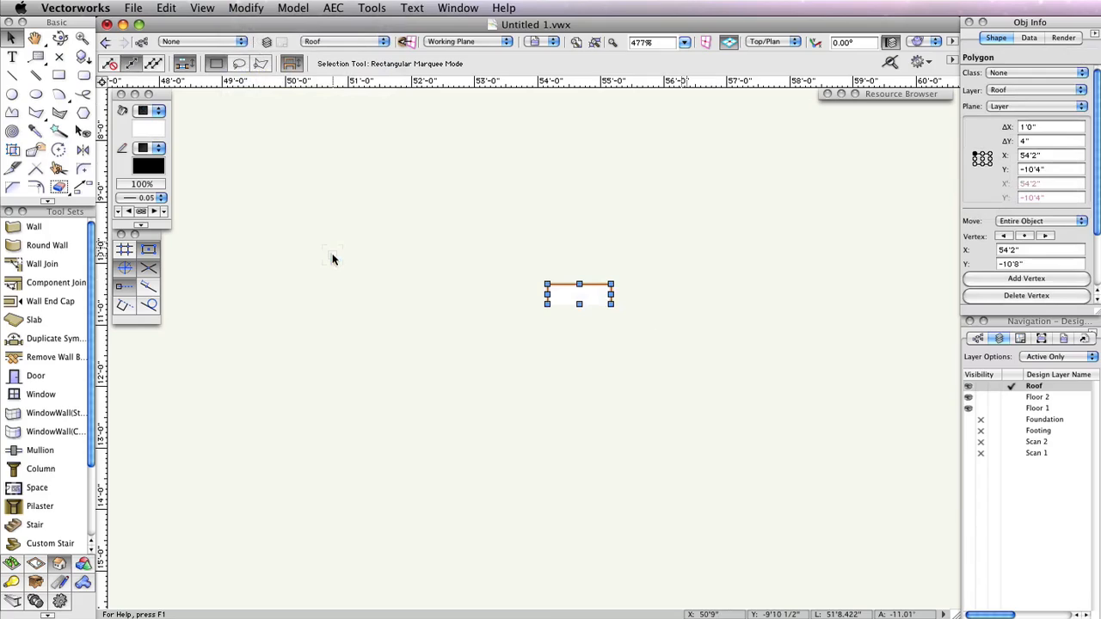
# Offset the original open polygon outward twice by a distance of .5" each, without creating a duplicate
pyautogui.click(42, 190)
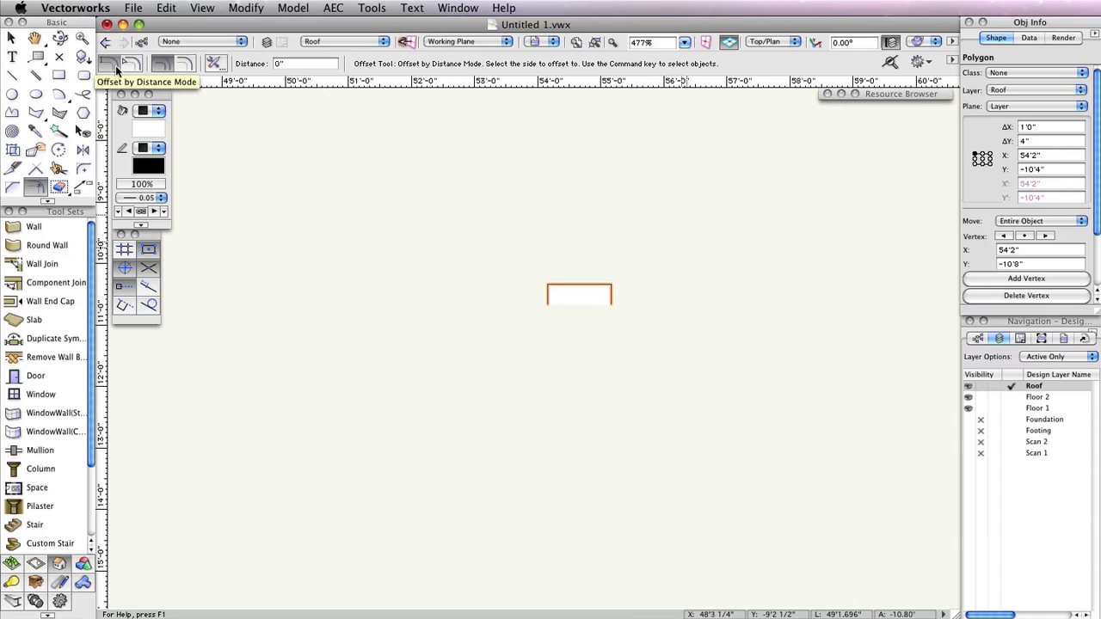
pyautogui.click(189, 71)
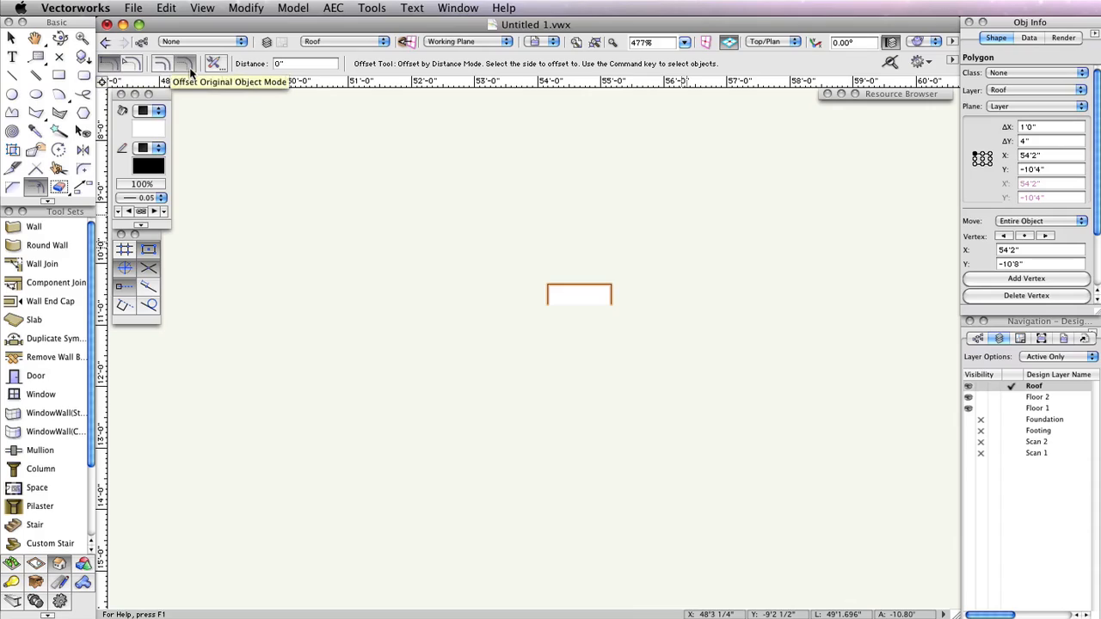
pyautogui.click(286, 60)
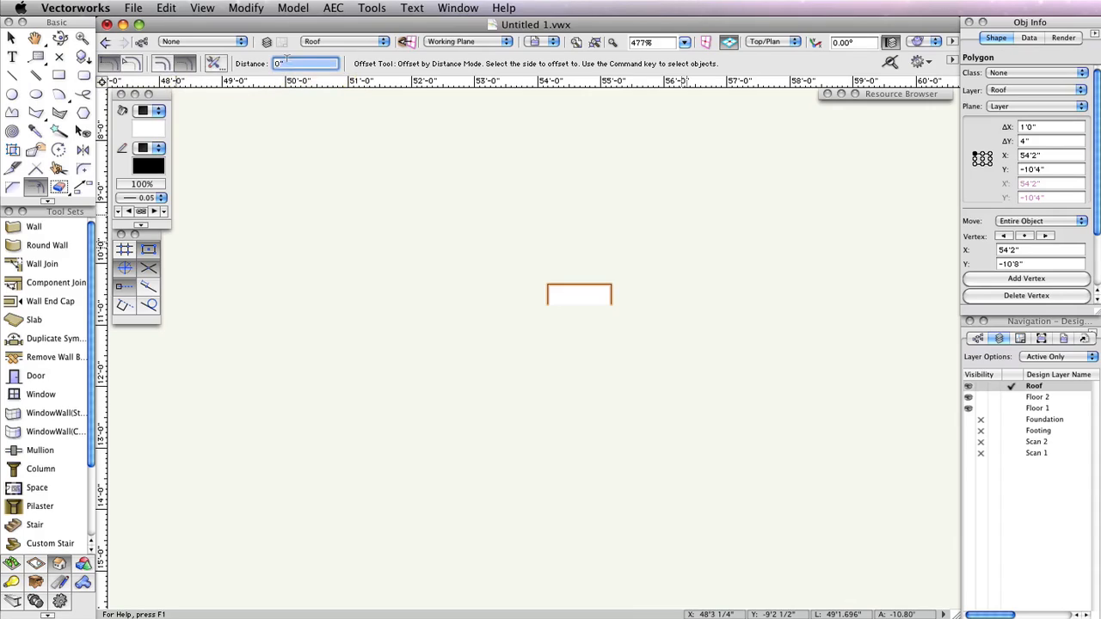
pyautogui.write('.5')
pyautogui.press('Return')
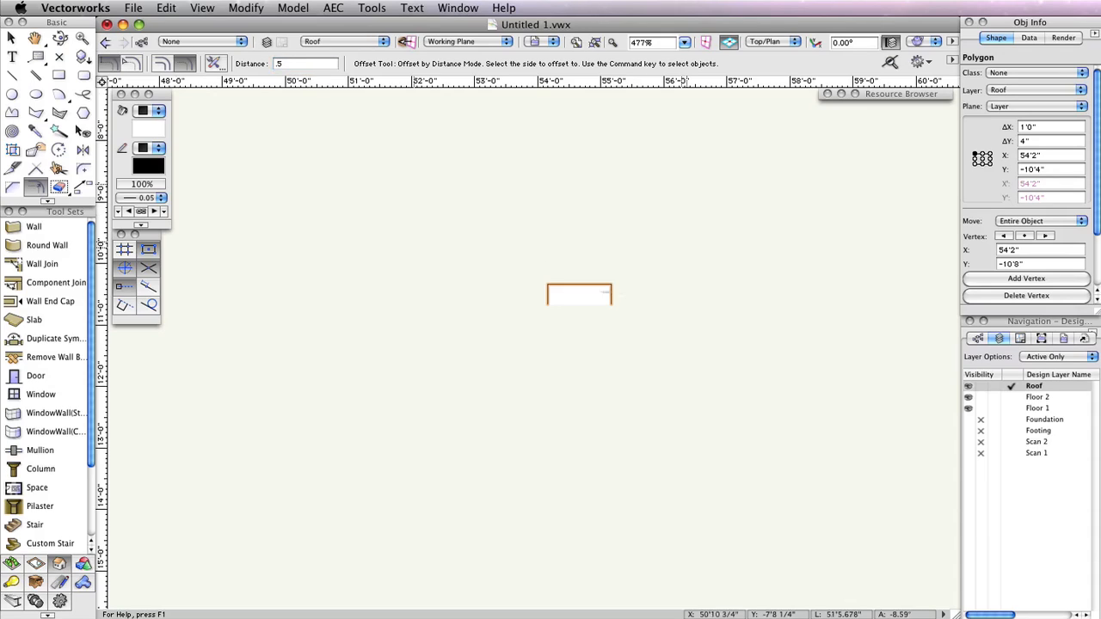
pyautogui.scroll(3, 601, 262)
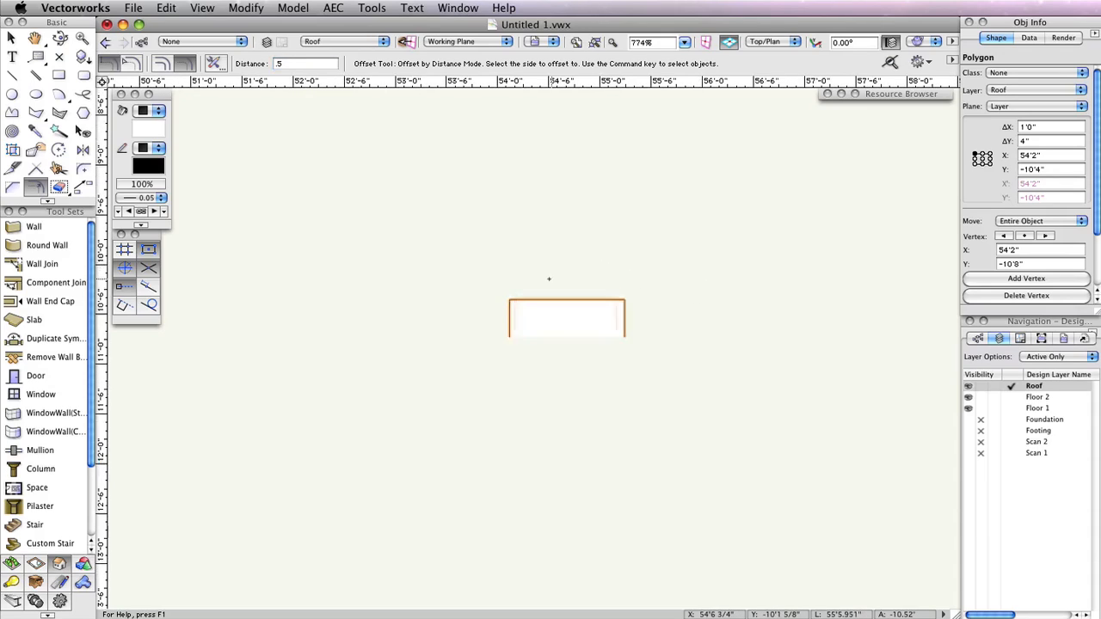
pyautogui.scroll(1, 546, 278)
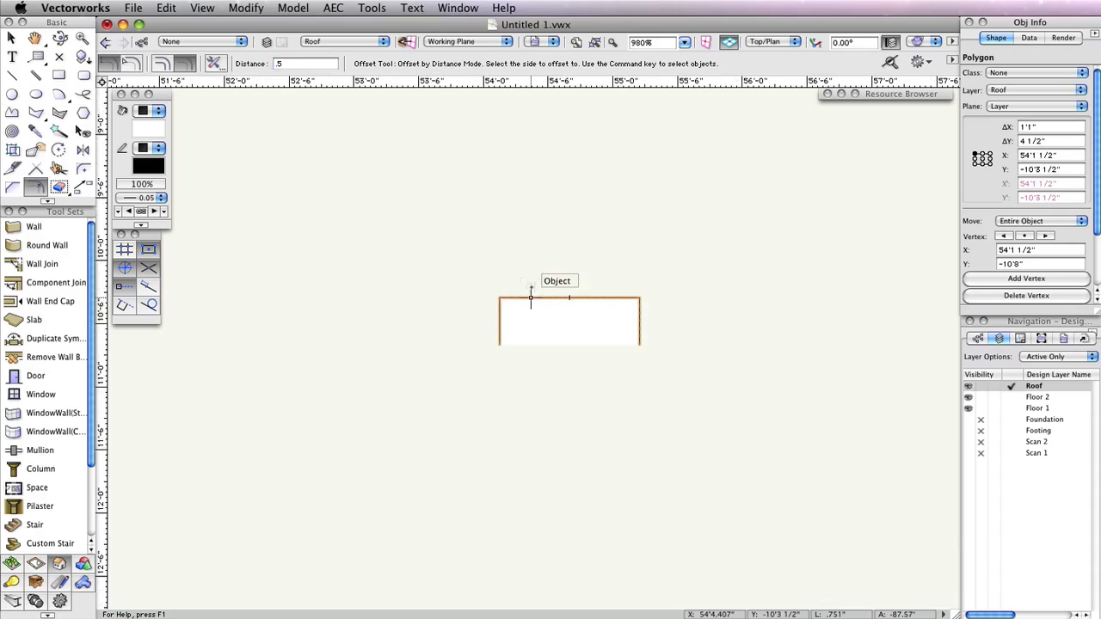
pyautogui.click(532, 292)
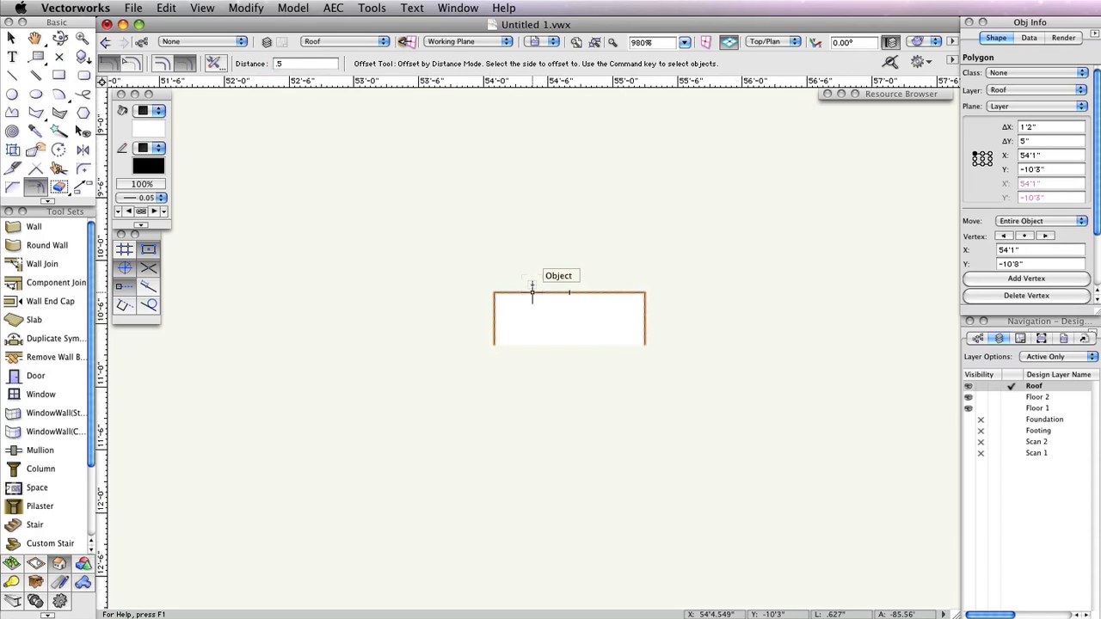
# Add a corner vertex to the open polygon's lower-right end, extending it outward .35" at -45°
pyautogui.click(35, 151)
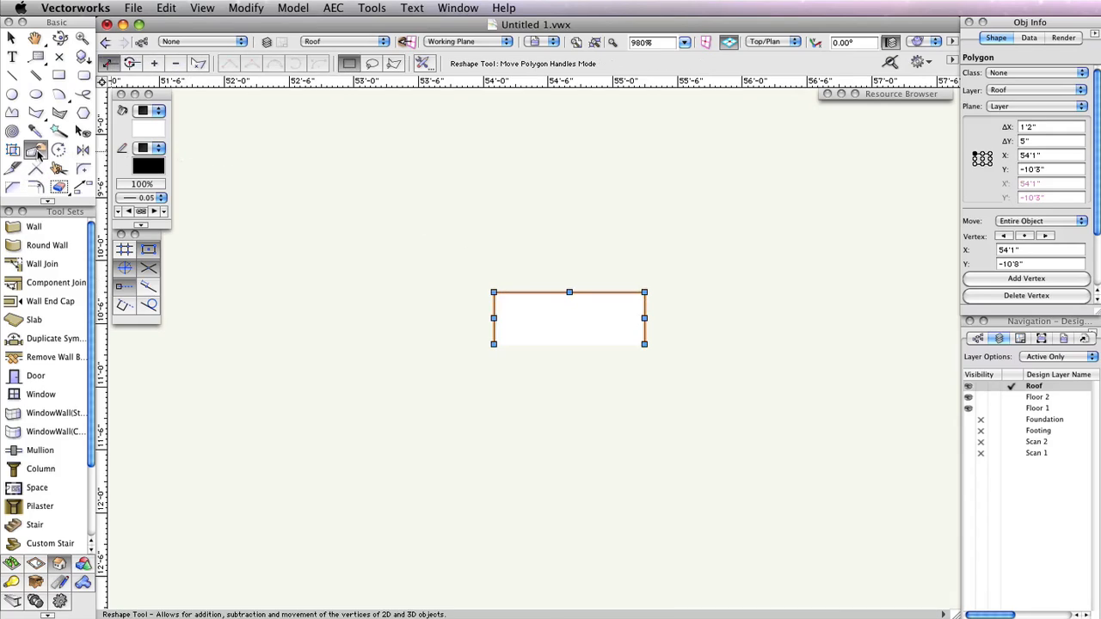
pyautogui.click(152, 64)
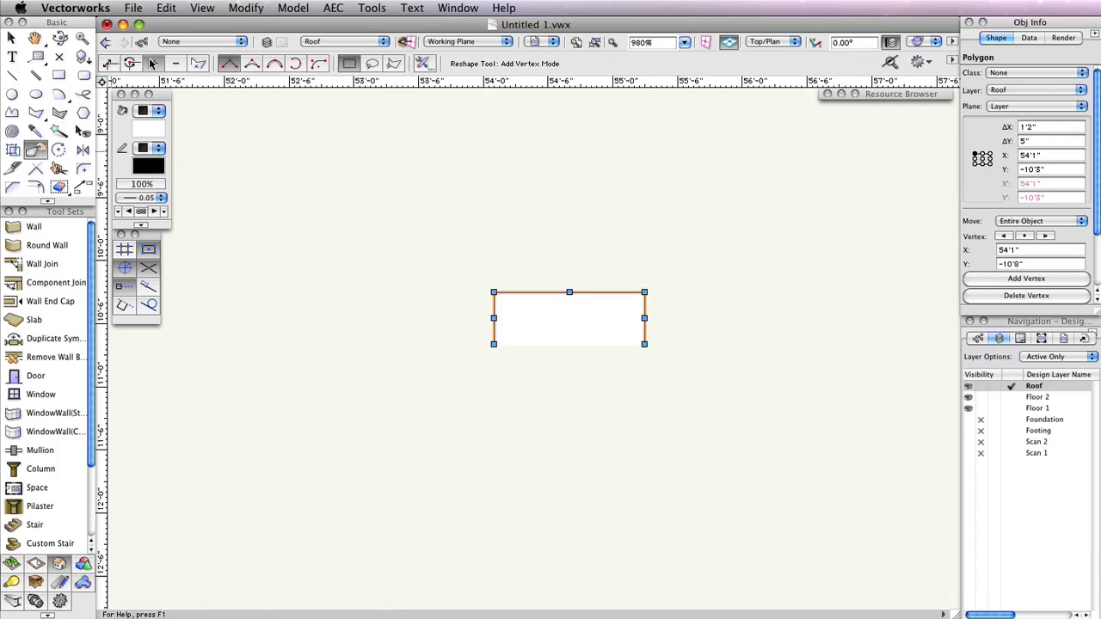
pyautogui.click(230, 67)
pyautogui.click(645, 345)
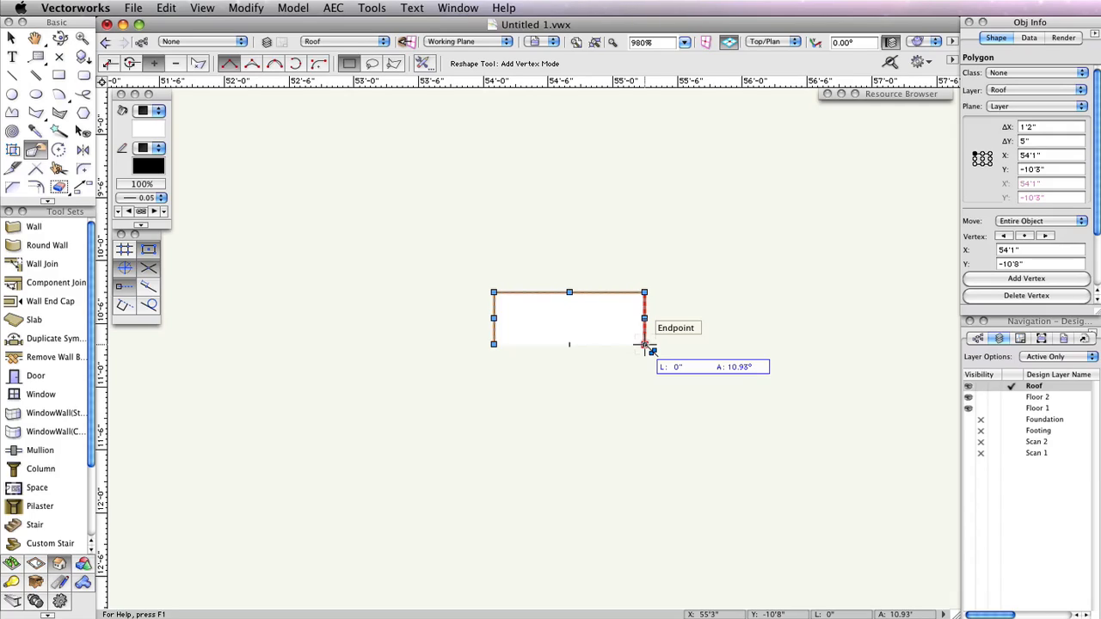
pyautogui.press('Tab')
pyautogui.press('Tab')
pyautogui.press('Tab')
pyautogui.press('Tab')
pyautogui.press('Tab')
pyautogui.press('Tab')
pyautogui.press('Tab')
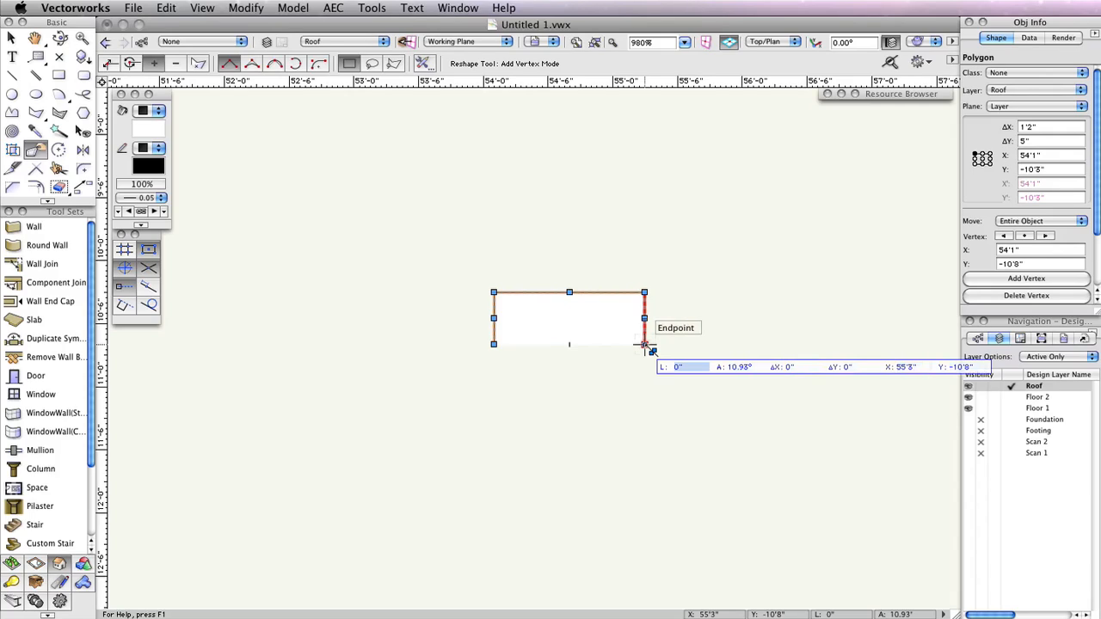
pyautogui.write('.35')
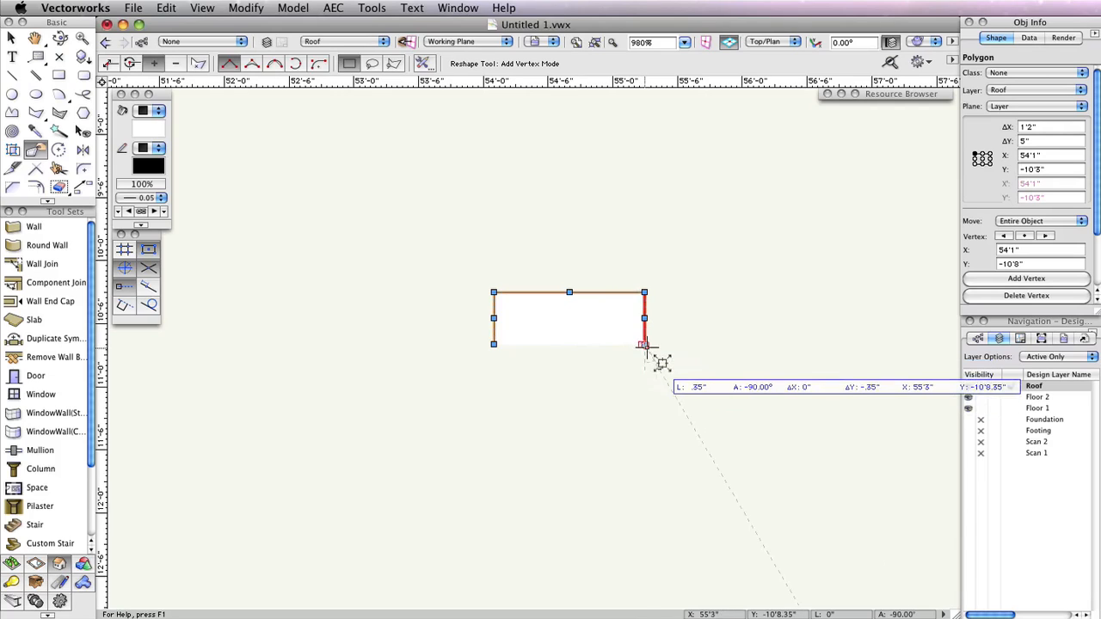
pyautogui.scroll(4, 662, 361)
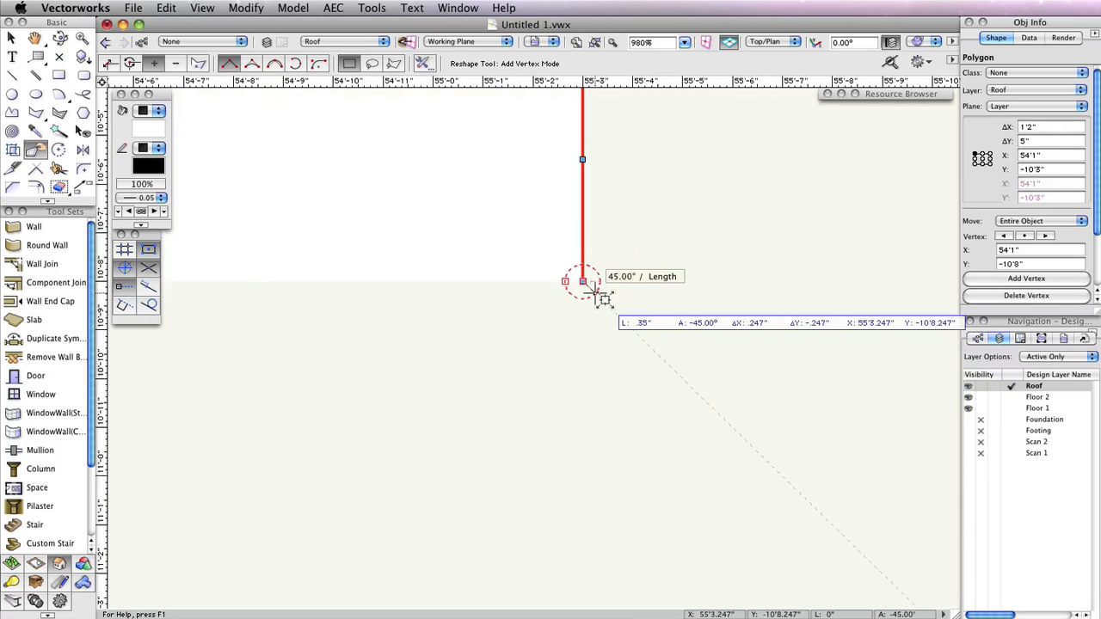
pyautogui.scroll(2, 605, 299)
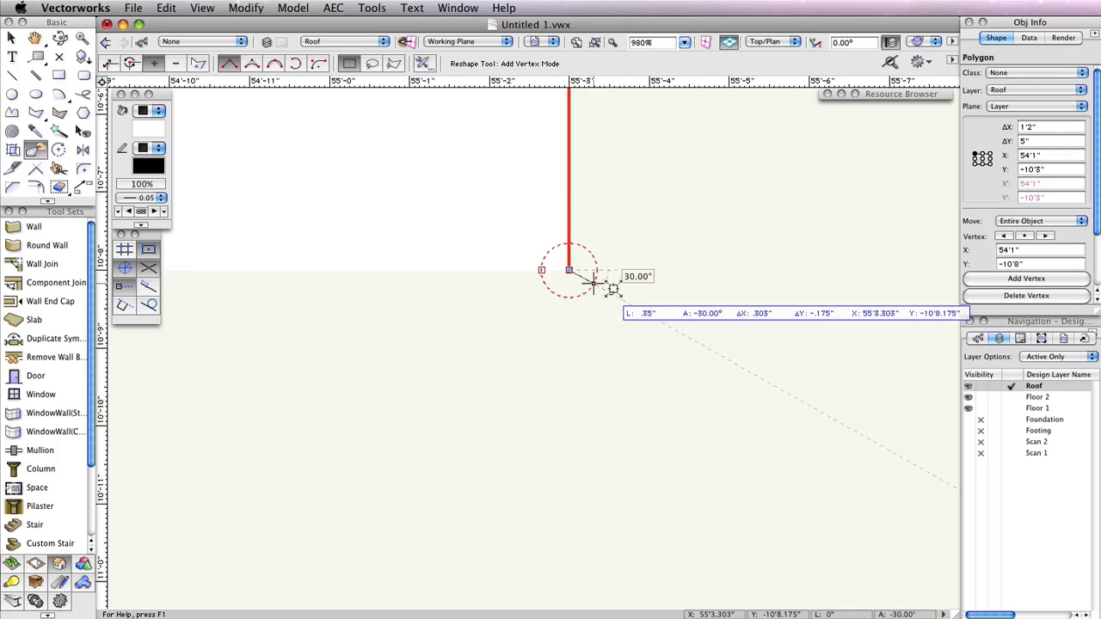
pyautogui.scroll(1, 594, 282)
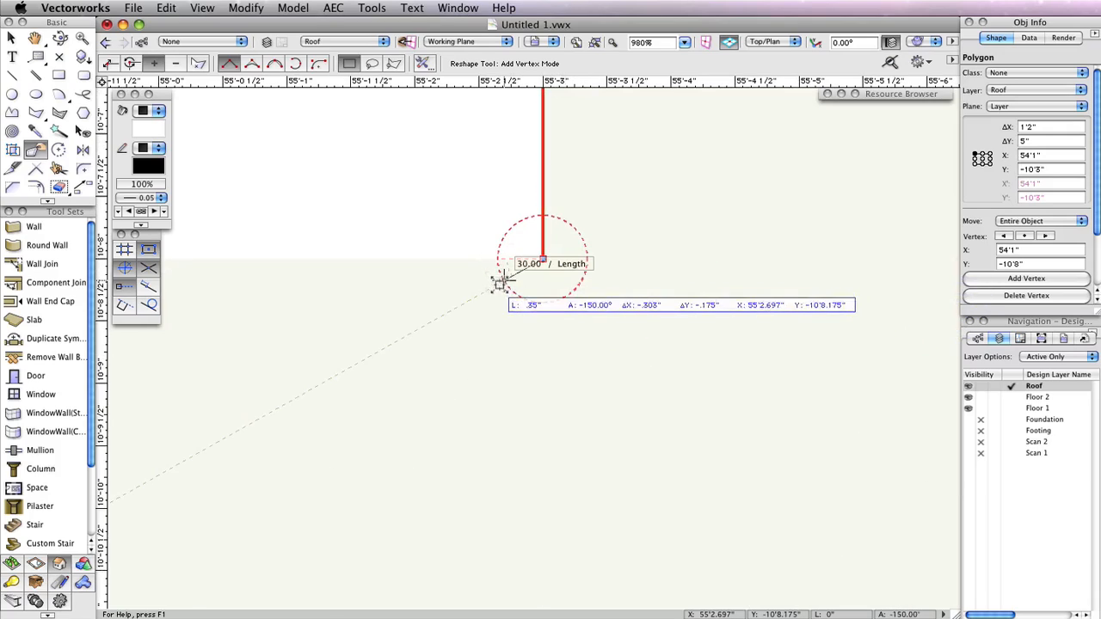
pyautogui.click(576, 292)
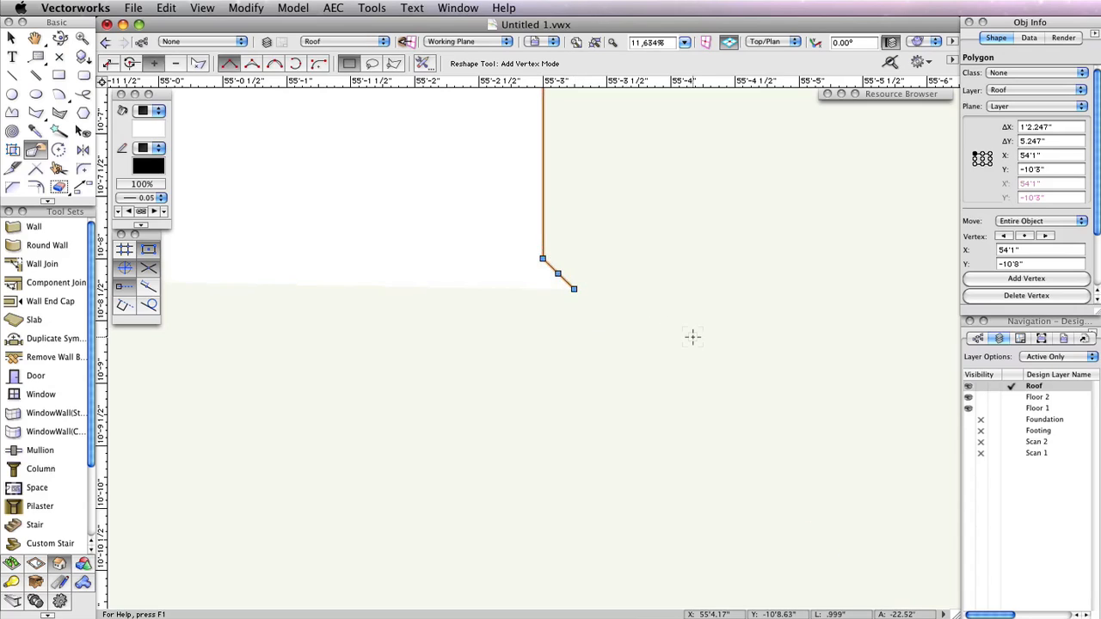
# Add a matching corner vertex to the polygon's lower-left end, extending it outward .35" at -135°
pyautogui.scroll(-2, 692, 336)
pyautogui.scroll(-5, 692, 336)
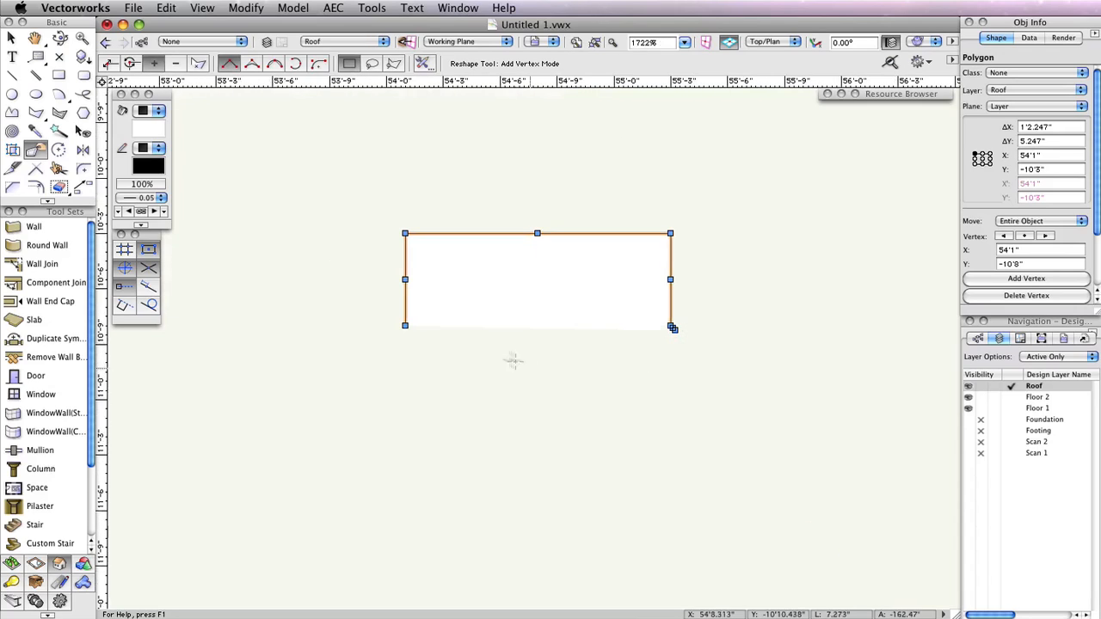
pyautogui.scroll(1, 667, 356)
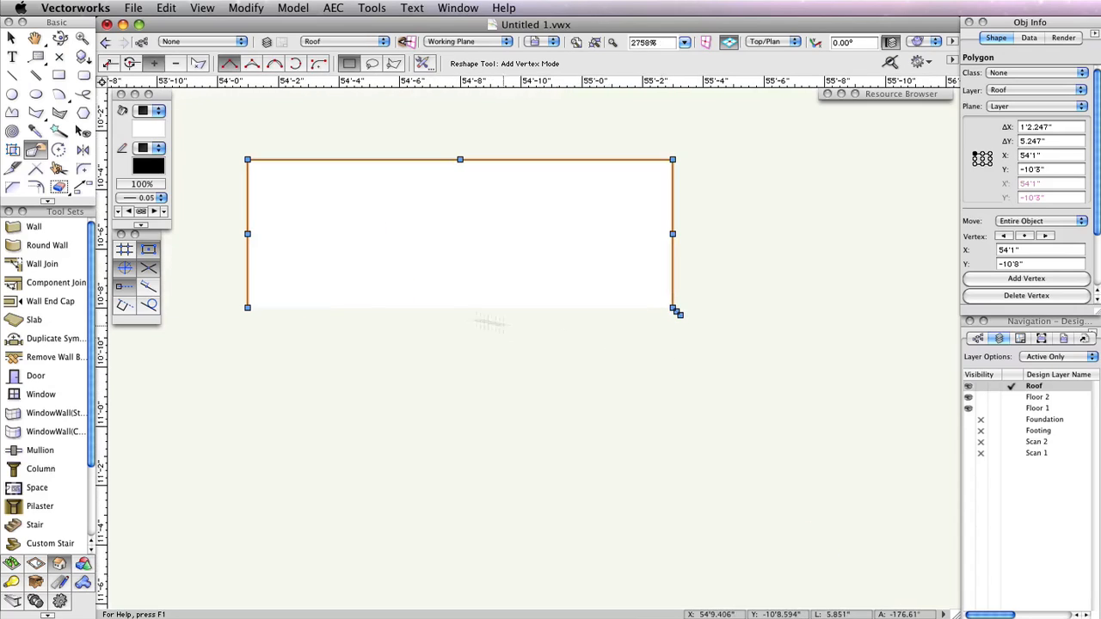
pyautogui.click(248, 308)
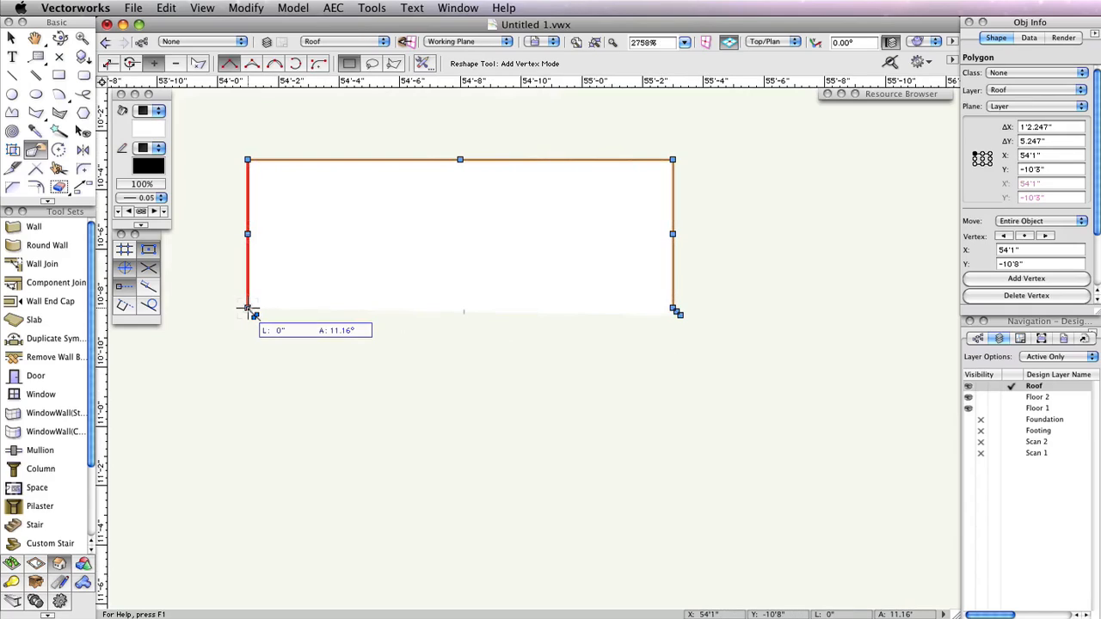
pyautogui.press('Tab')
pyautogui.write('3')
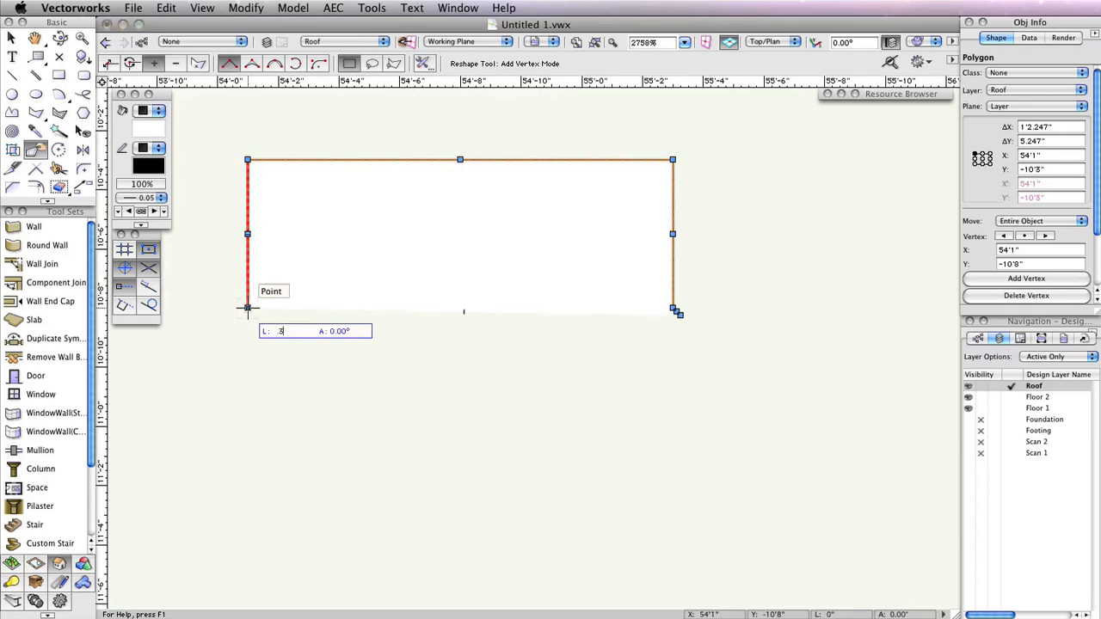
pyautogui.press('Return')
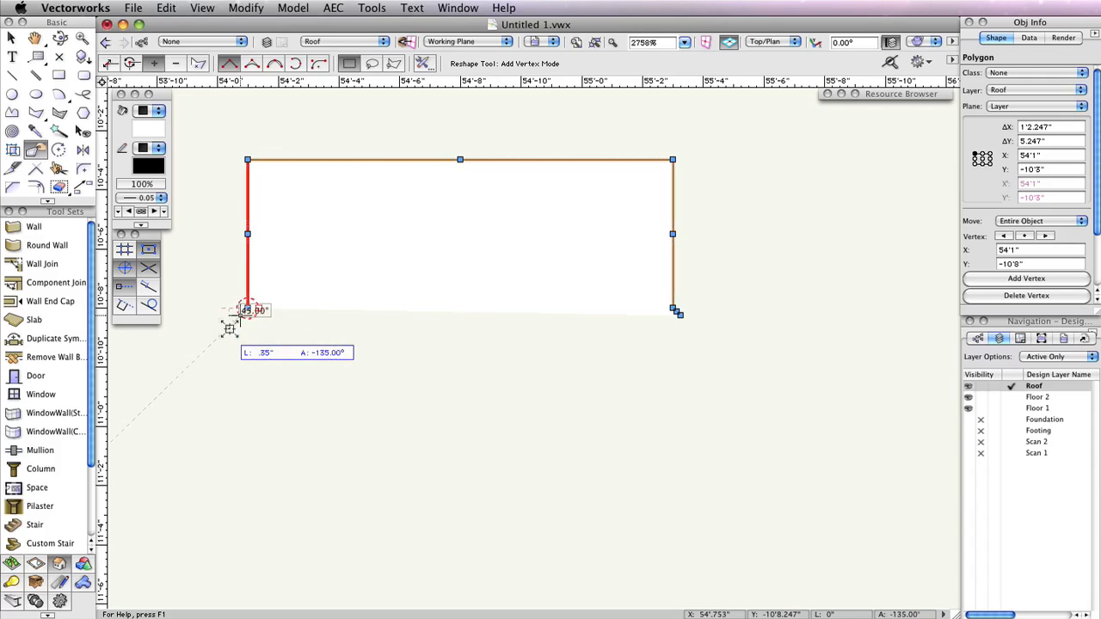
pyautogui.click(241, 314)
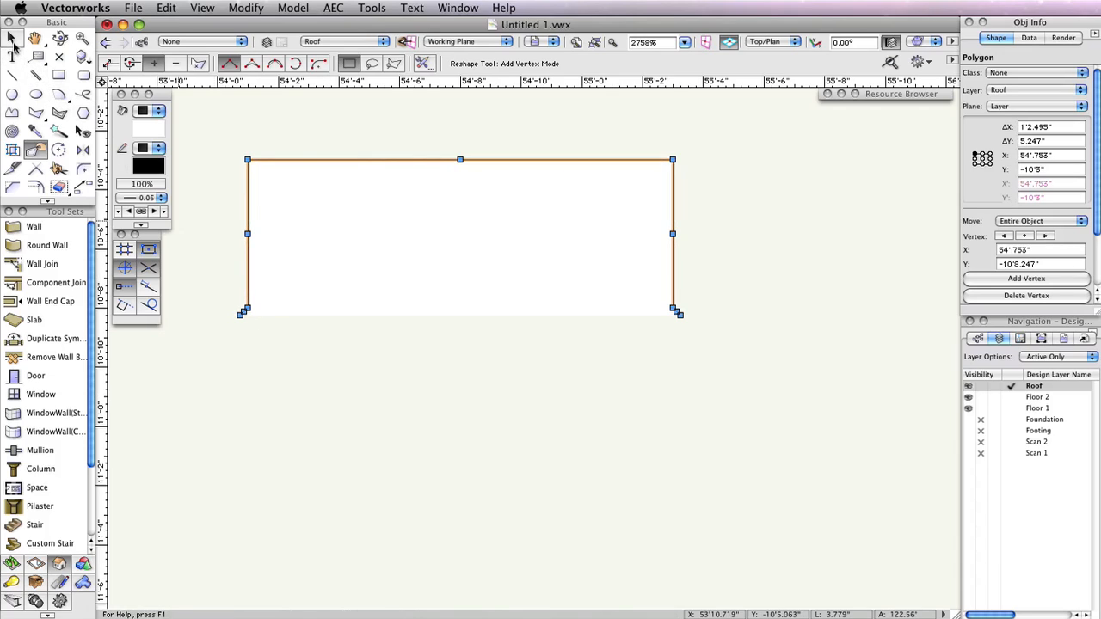
# Extrude the small cap profile along the roof outline polygon with Extrude Along Path, using the roof outline as the path object
pyautogui.click(13, 38)
pyautogui.scroll(-3, 266, 407)
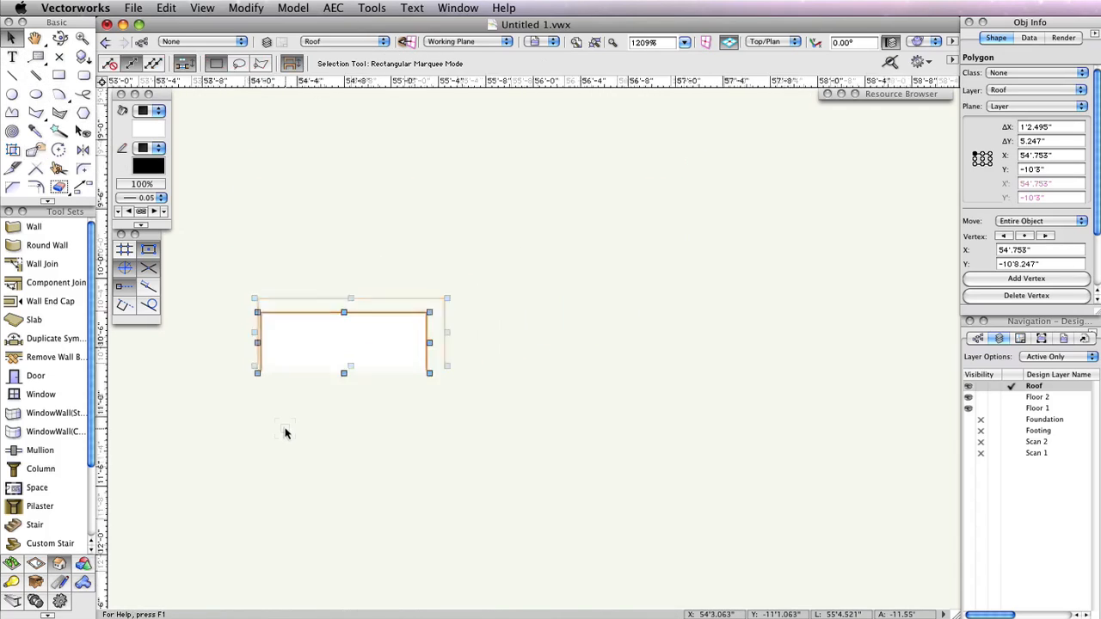
pyautogui.scroll(-2, 284, 434)
pyautogui.moveTo(276, 447); pyautogui.dragTo(659, 445, button='middle')
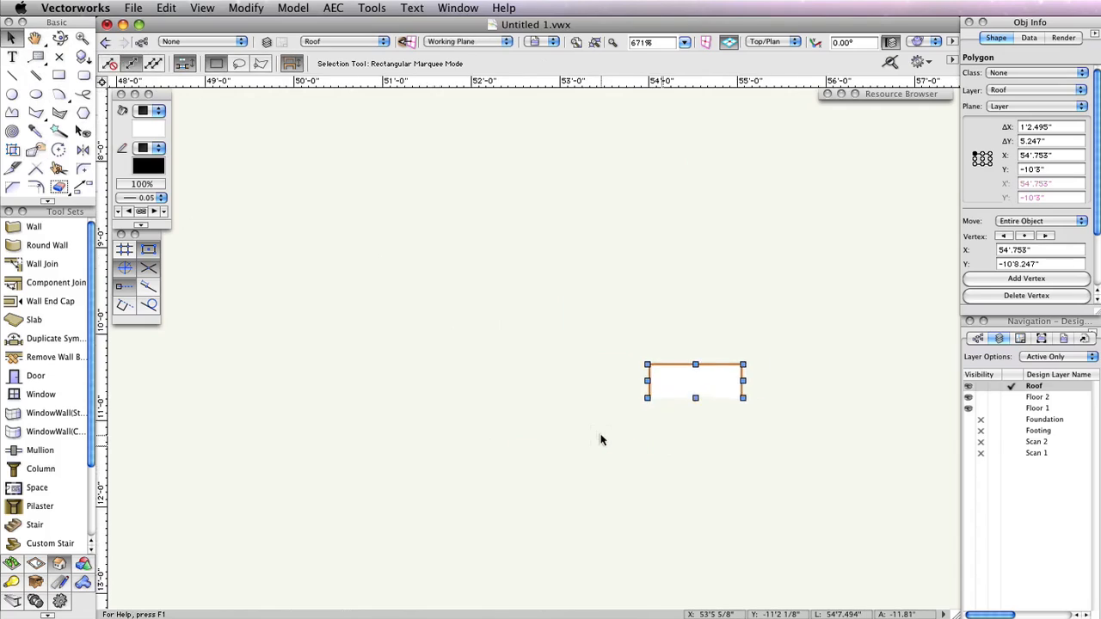
pyautogui.scroll(-2, 601, 441)
pyautogui.scroll(-4, 518, 364)
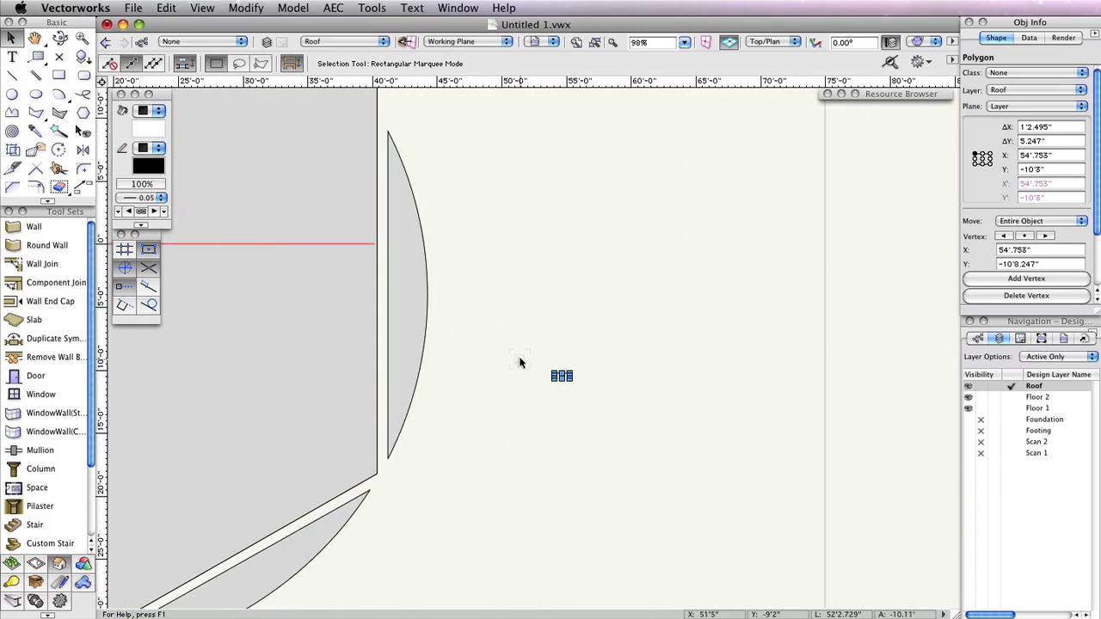
pyautogui.hscroll(-5, 422, 398)
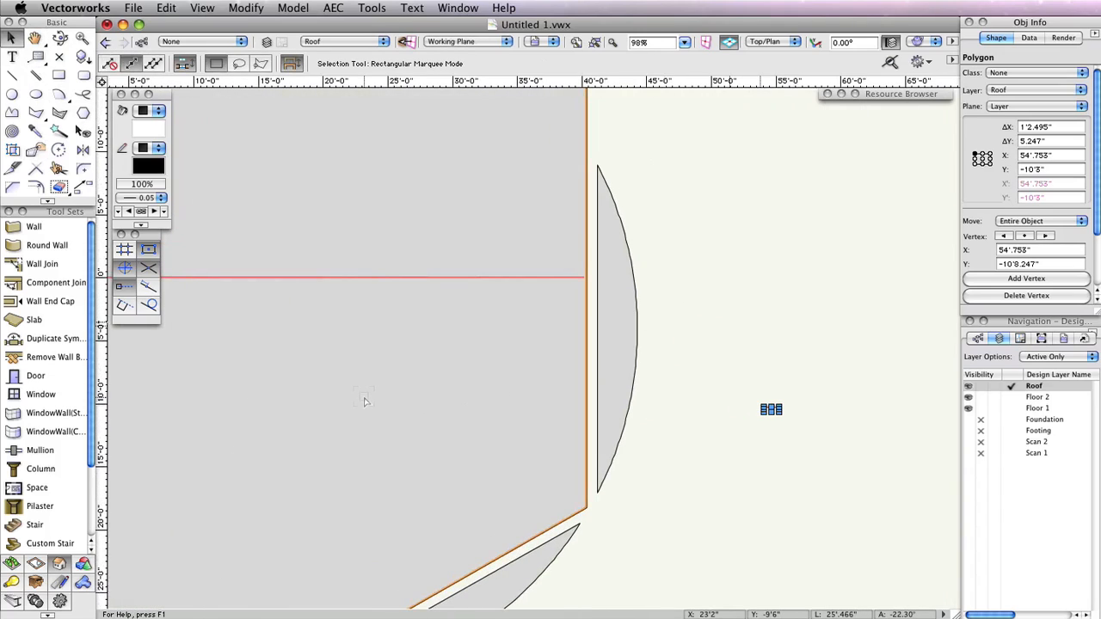
pyautogui.click(364, 401)
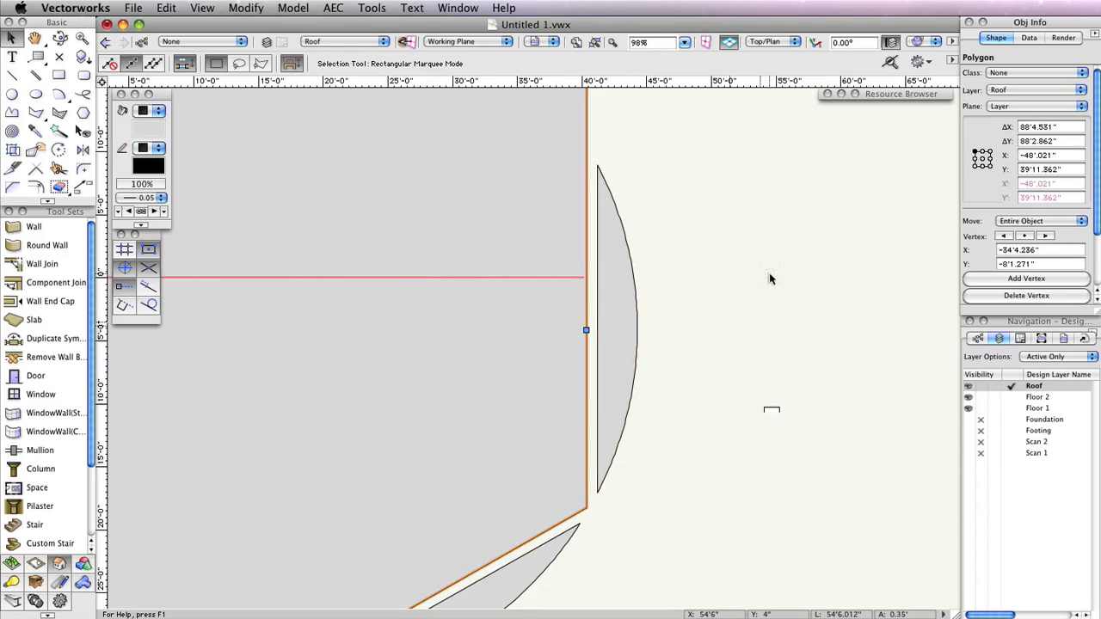
pyautogui.scroll(-2, 769, 277)
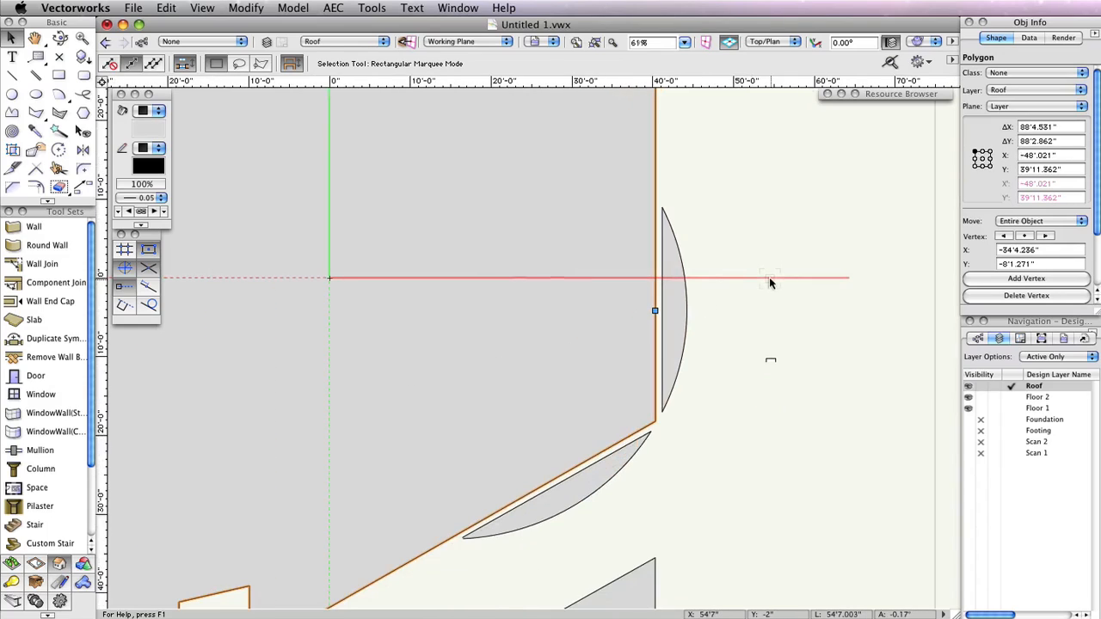
pyautogui.click(653, 189)
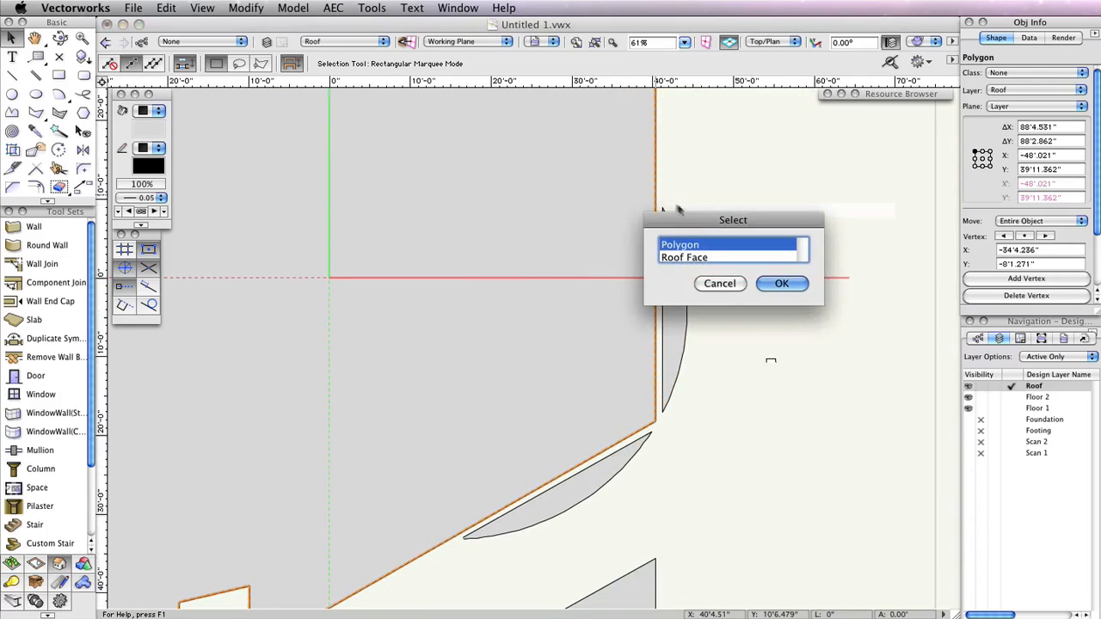
pyautogui.click(781, 286)
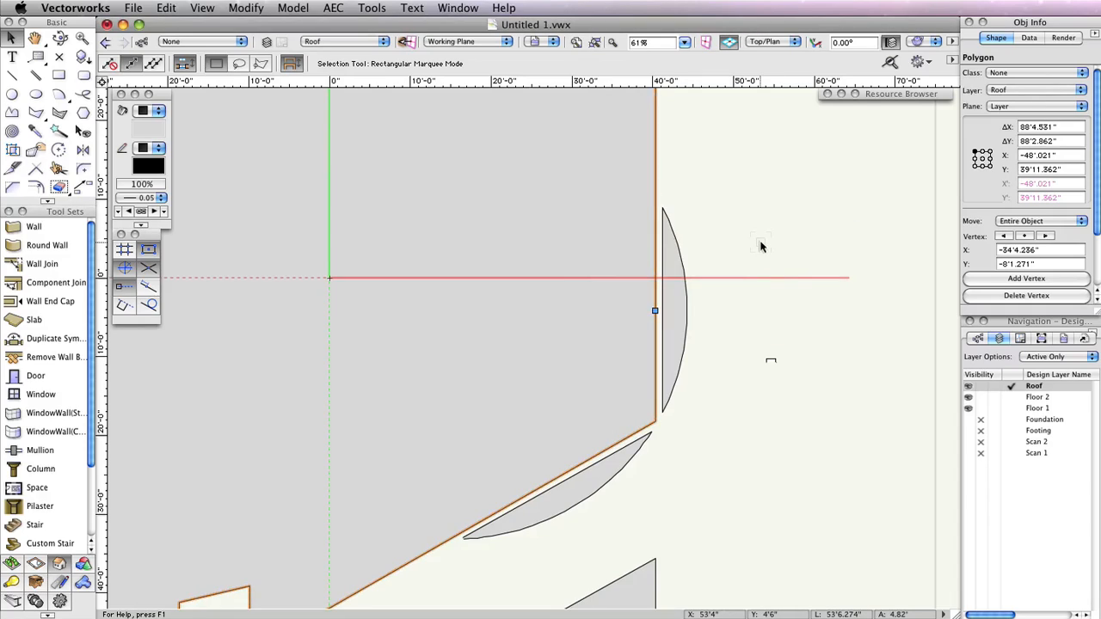
pyautogui.click(771, 361)
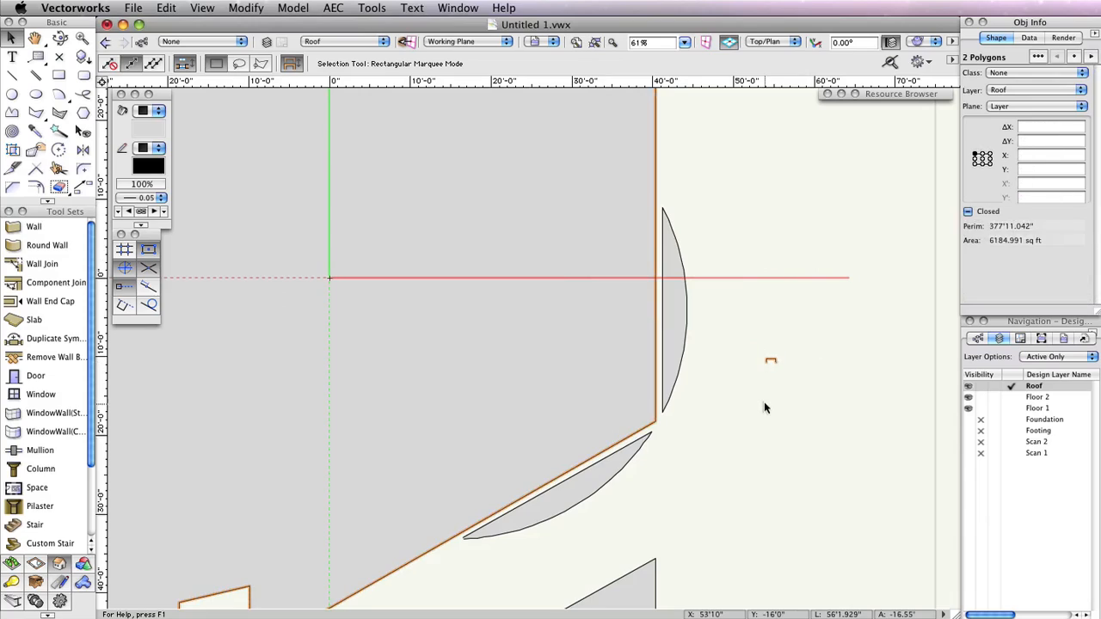
pyautogui.scroll(-3, 765, 408)
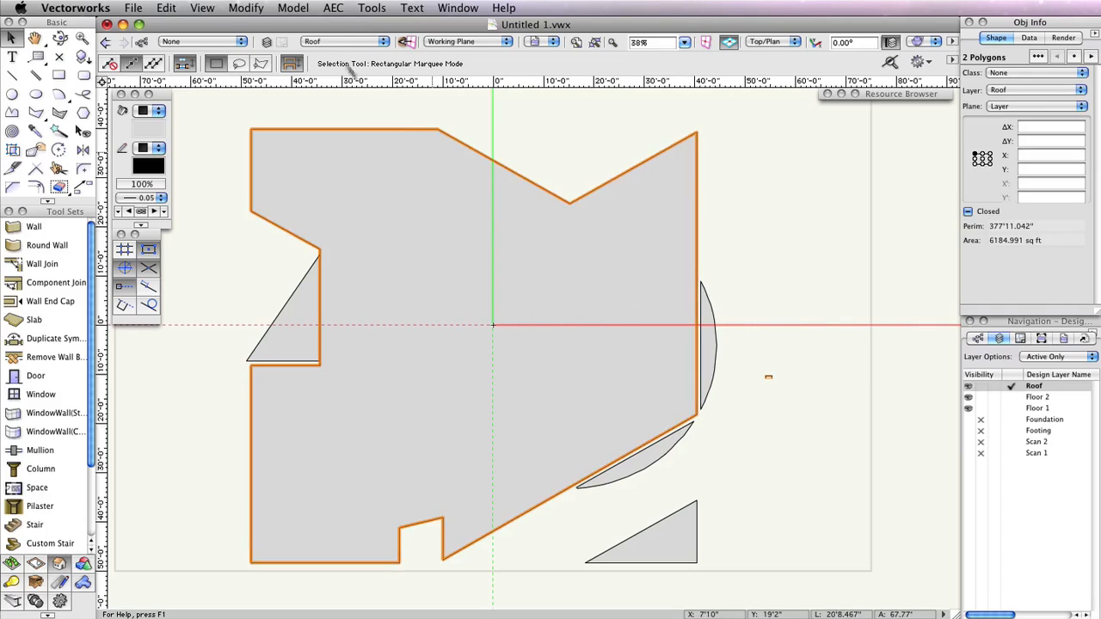
pyautogui.click(304, 7)
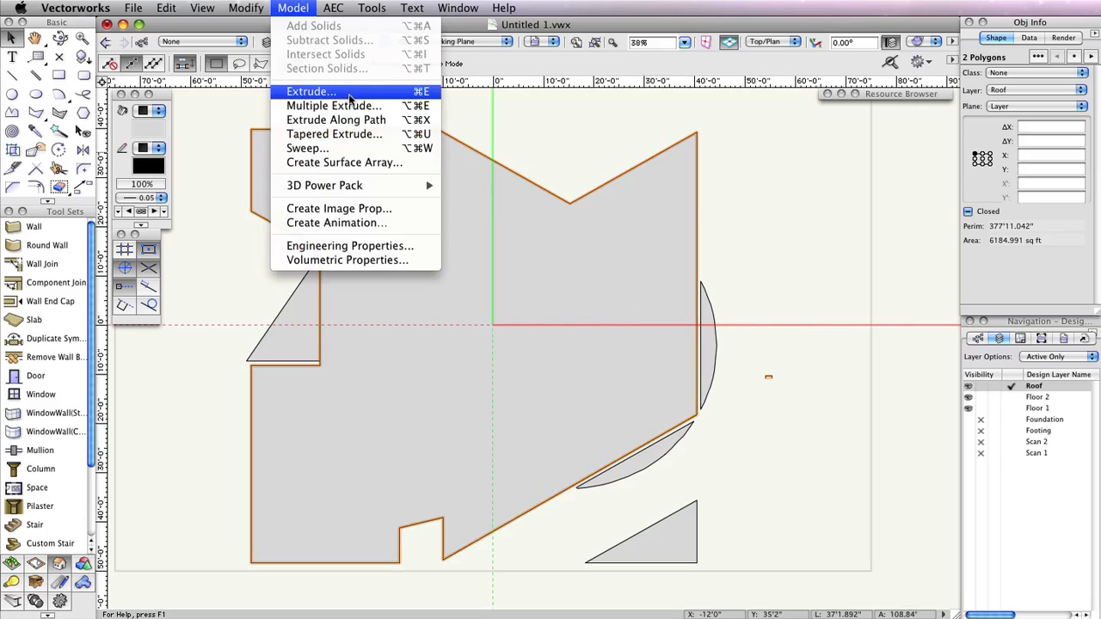
pyautogui.click(361, 120)
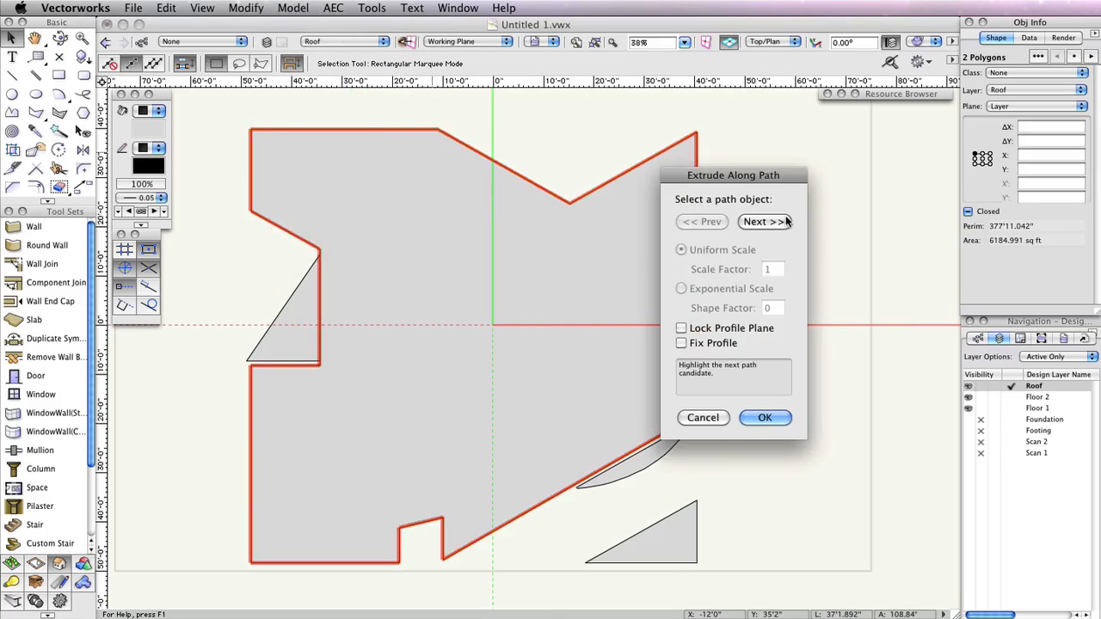
pyautogui.moveTo(765, 177); pyautogui.dragTo(906, 221)
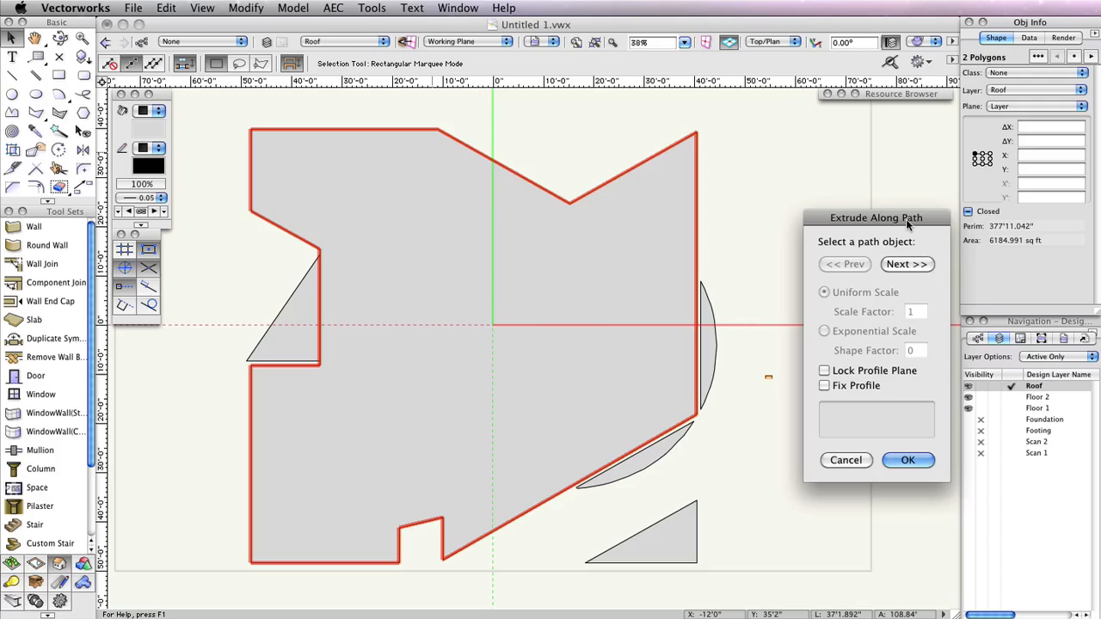
pyautogui.click(904, 263)
pyautogui.click(845, 264)
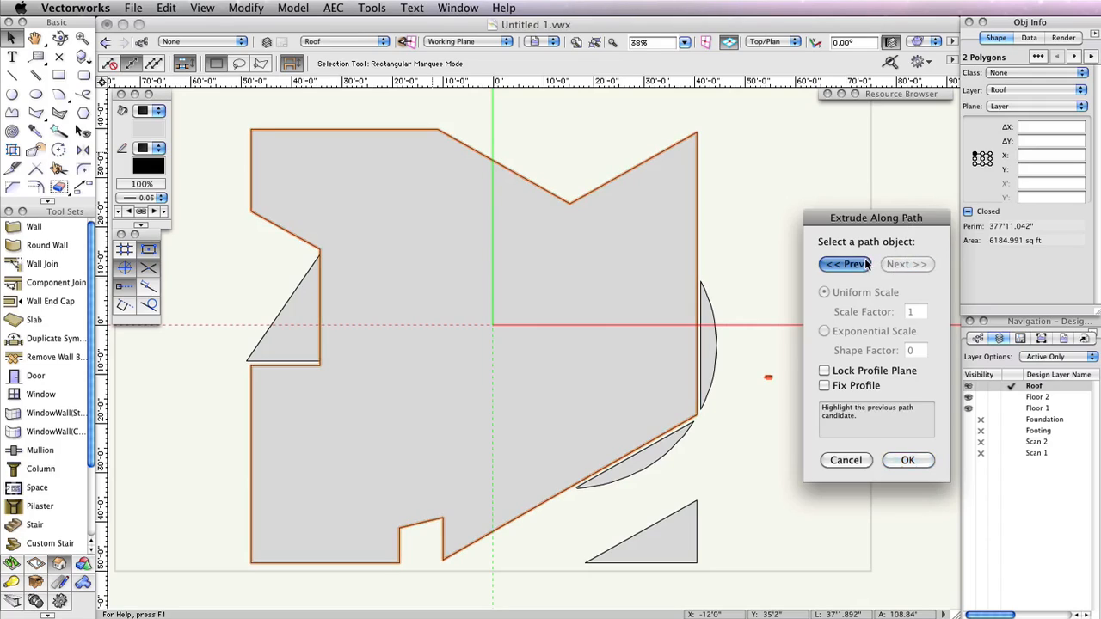
pyautogui.click(907, 460)
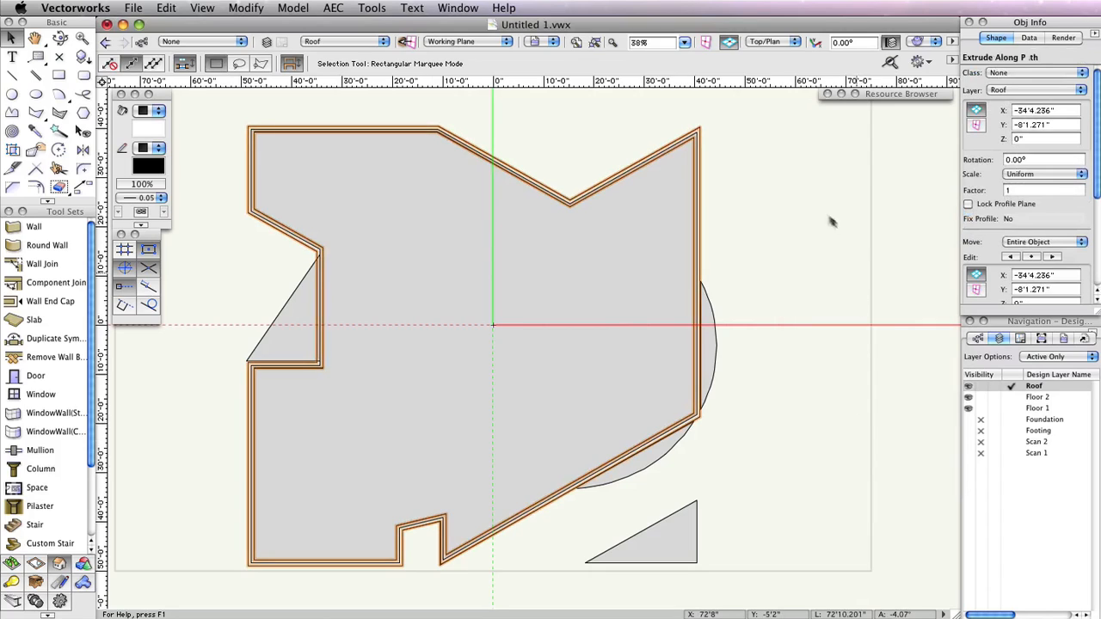
# Open the Profile component of the roof edge's path extrusion for editing
pyautogui.doubleClick(698, 197)
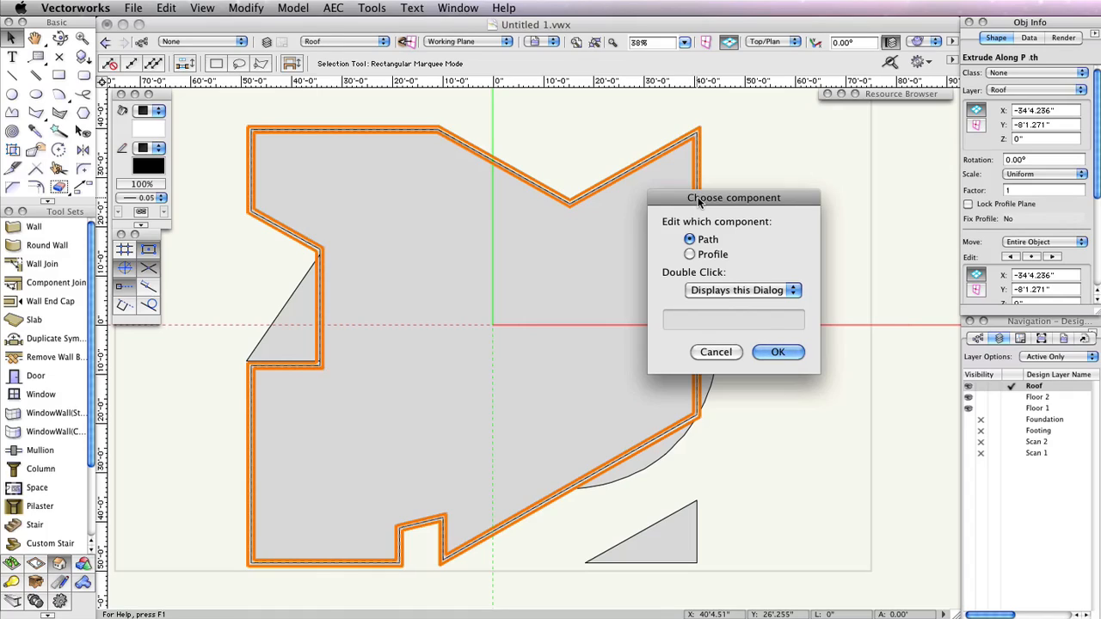
pyautogui.click(701, 256)
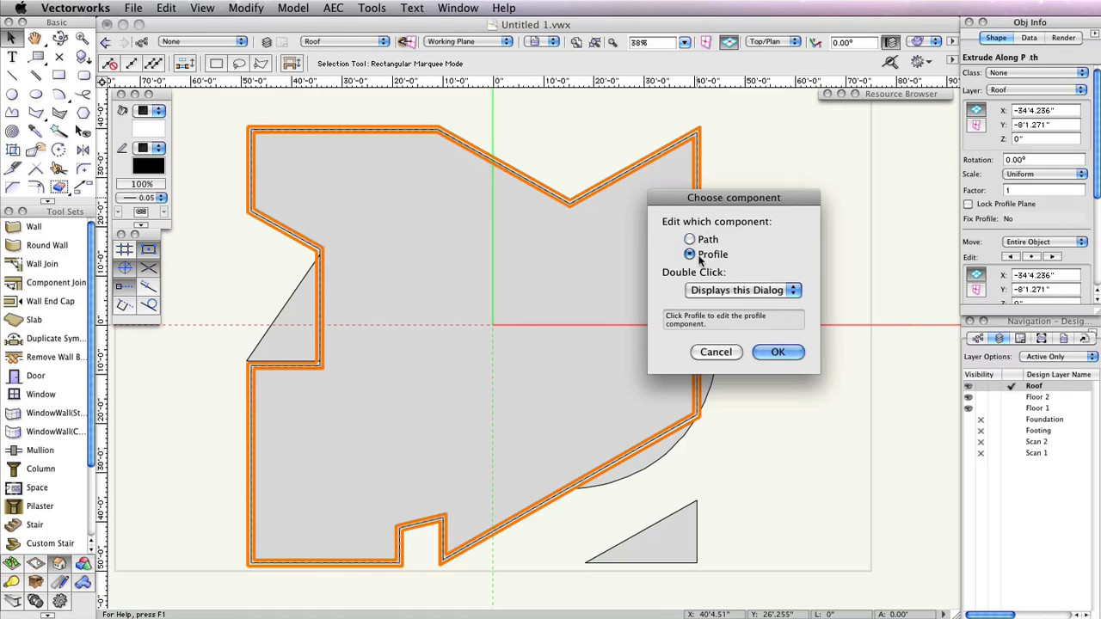
pyautogui.click(778, 352)
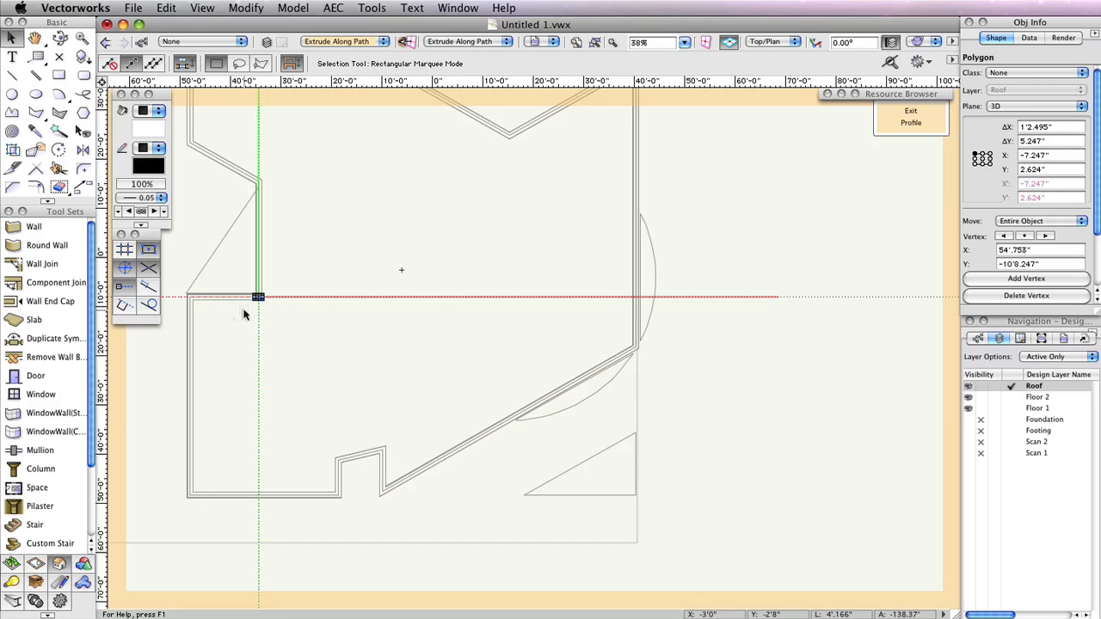
pyautogui.scroll(3, 243, 315)
pyautogui.scroll(4, 260, 295)
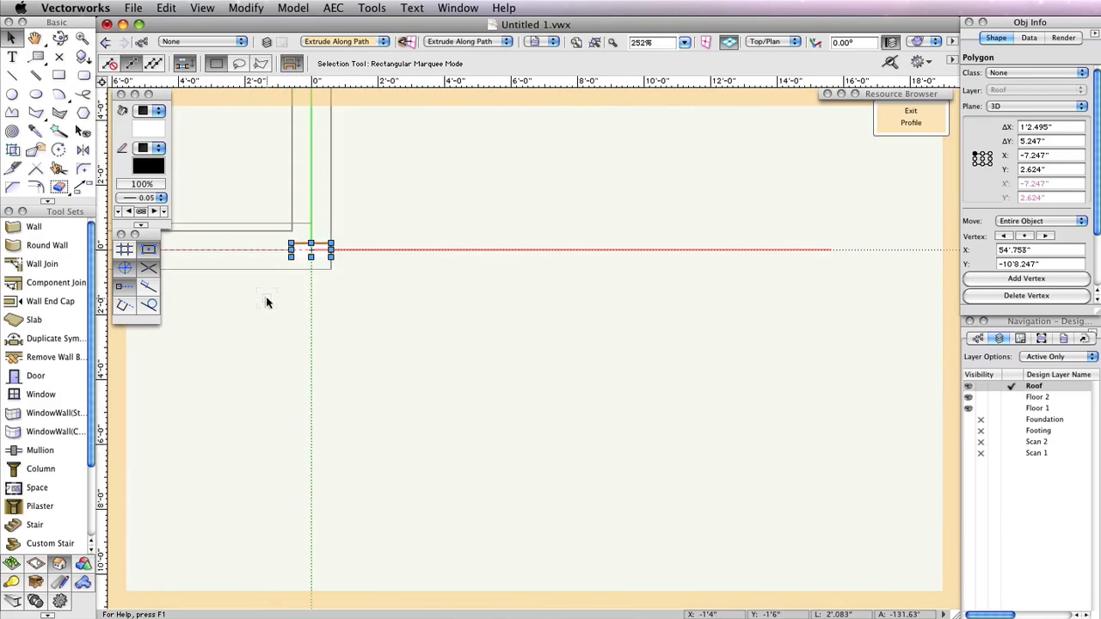
pyautogui.moveTo(271, 303); pyautogui.dragTo(511, 457, button='middle')
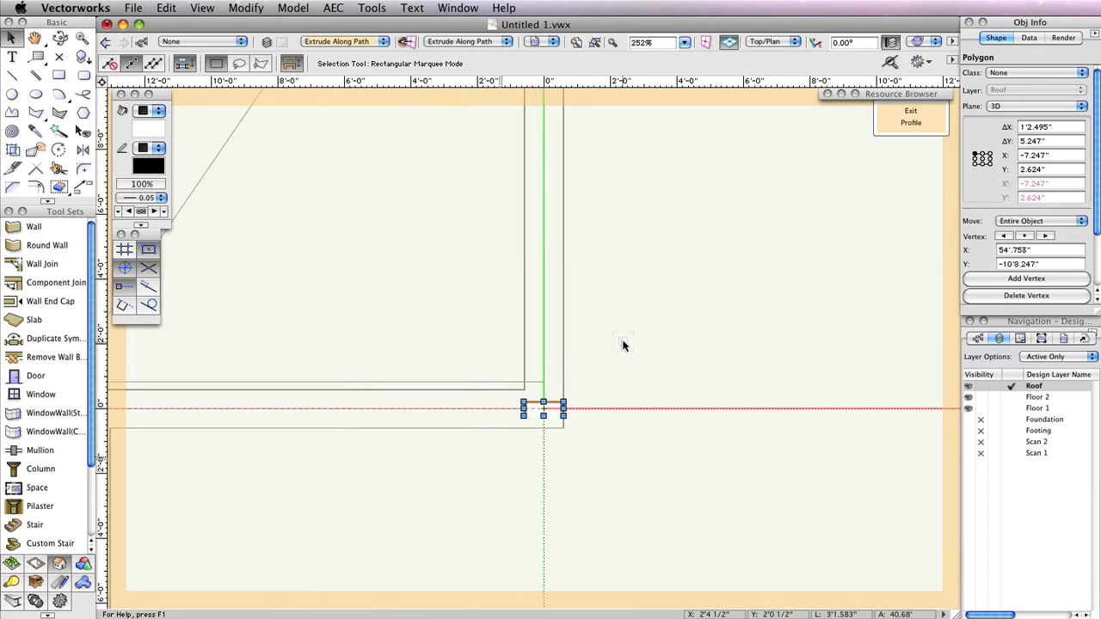
# Move the cap profile so its upper-left corner snaps to the inner roof edge corner directly above it, and exit profile editing
pyautogui.scroll(-1, 624, 346)
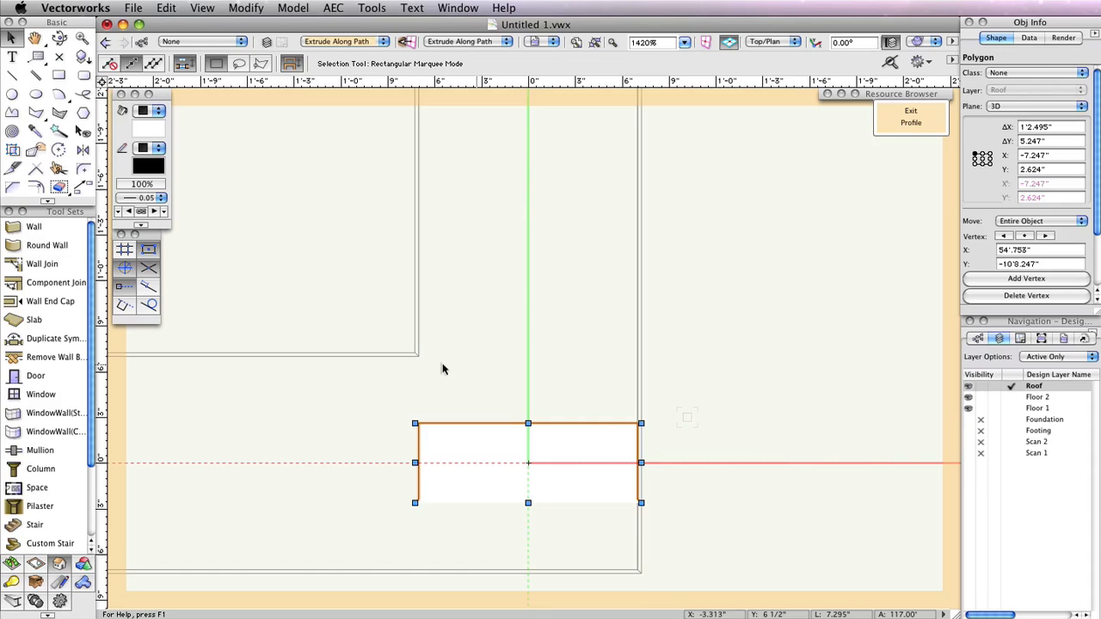
pyautogui.scroll(-1, 424, 377)
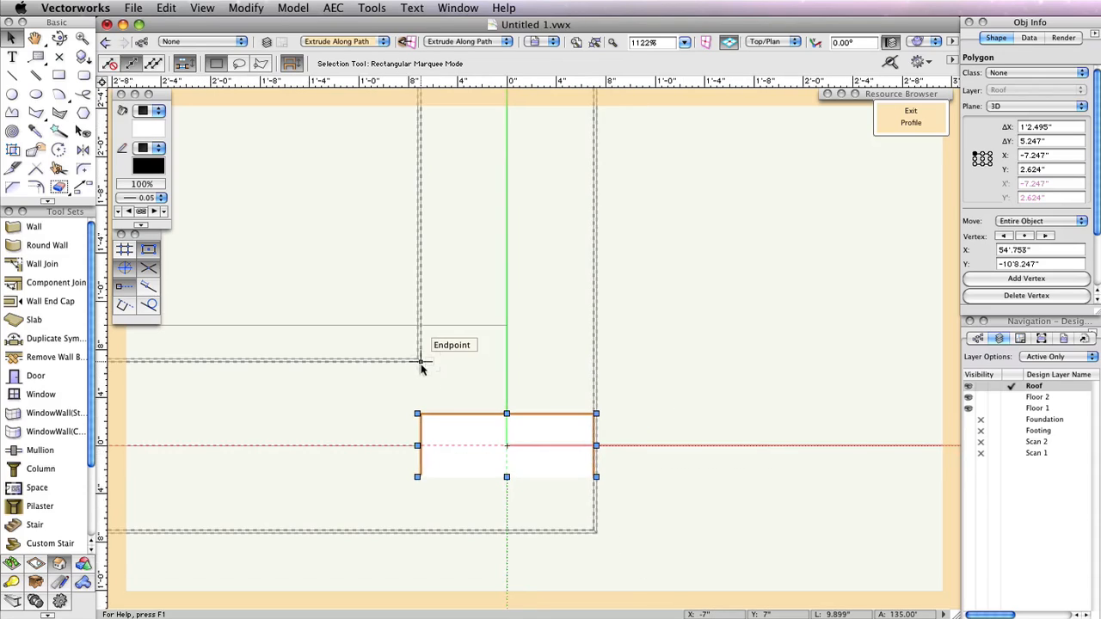
pyautogui.moveTo(418, 414); pyautogui.dragTo(420, 363)
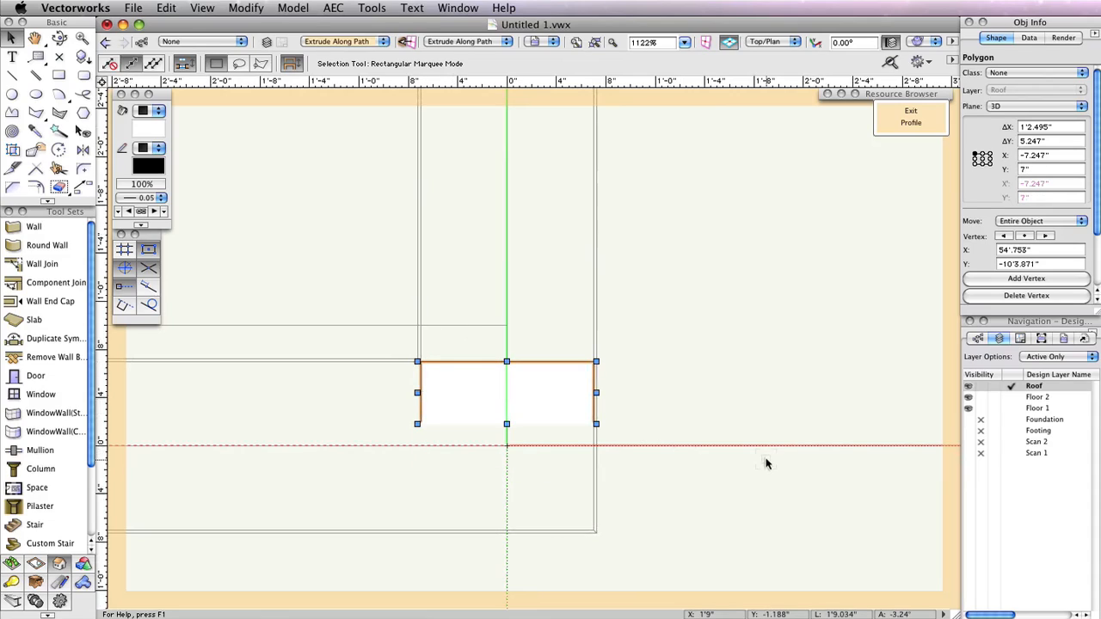
pyautogui.click(684, 380)
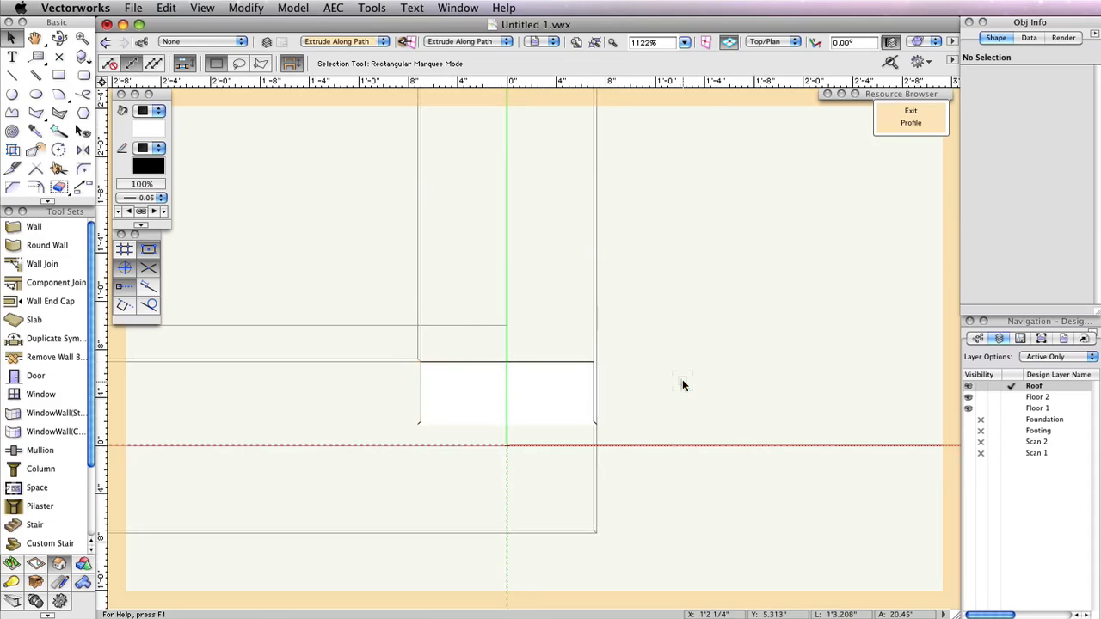
pyautogui.click(928, 118)
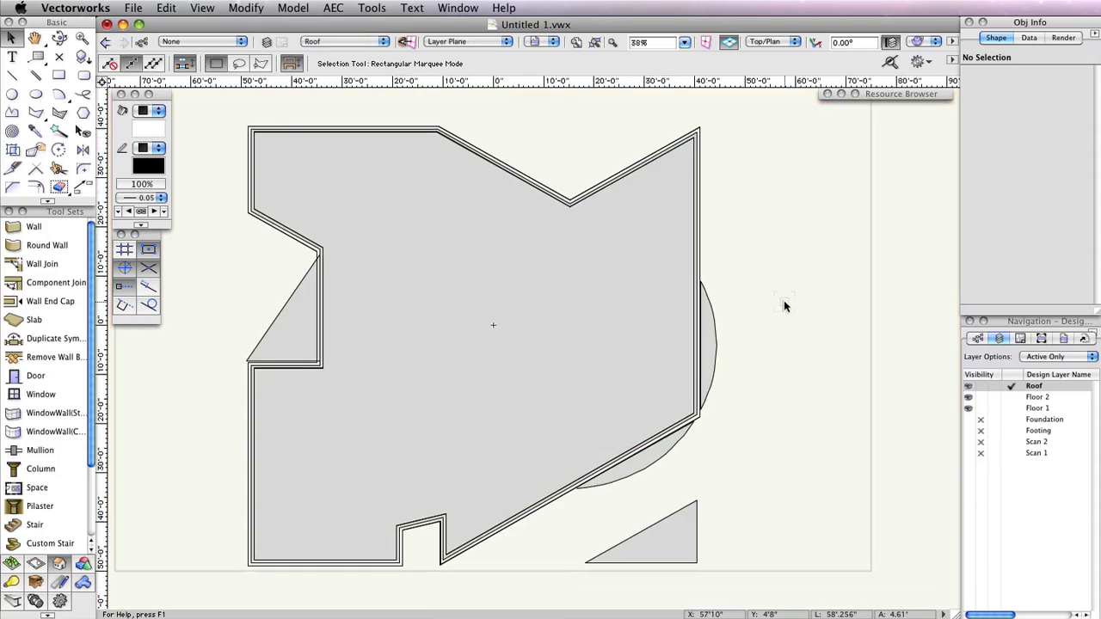
# Show the model in the Right Isometric view with OpenGL rendering
pyautogui.click(772, 41)
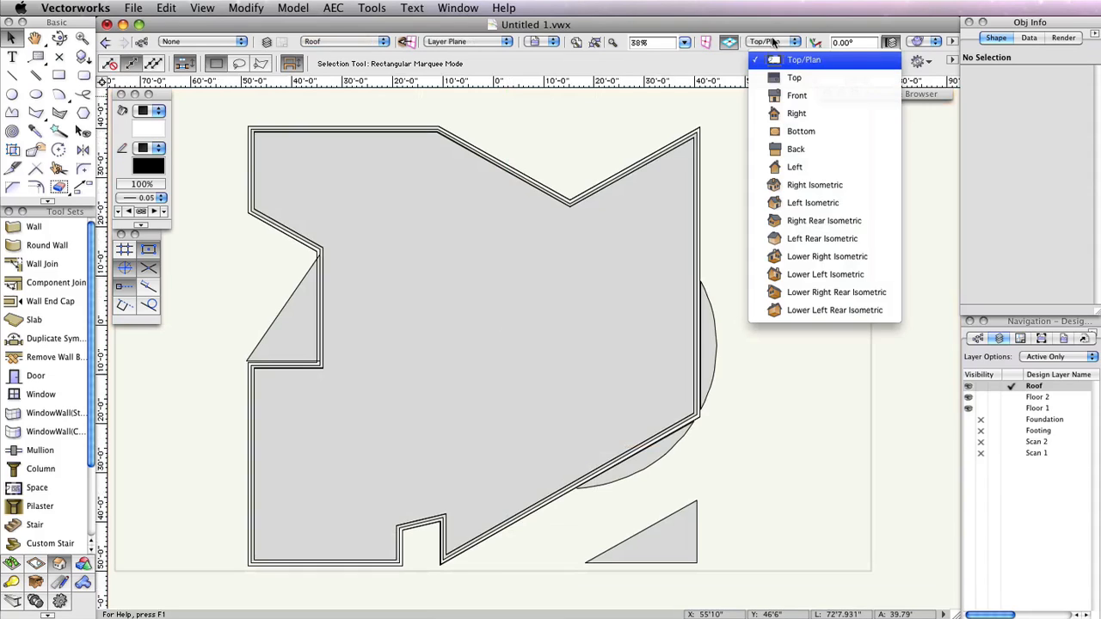
pyautogui.click(826, 186)
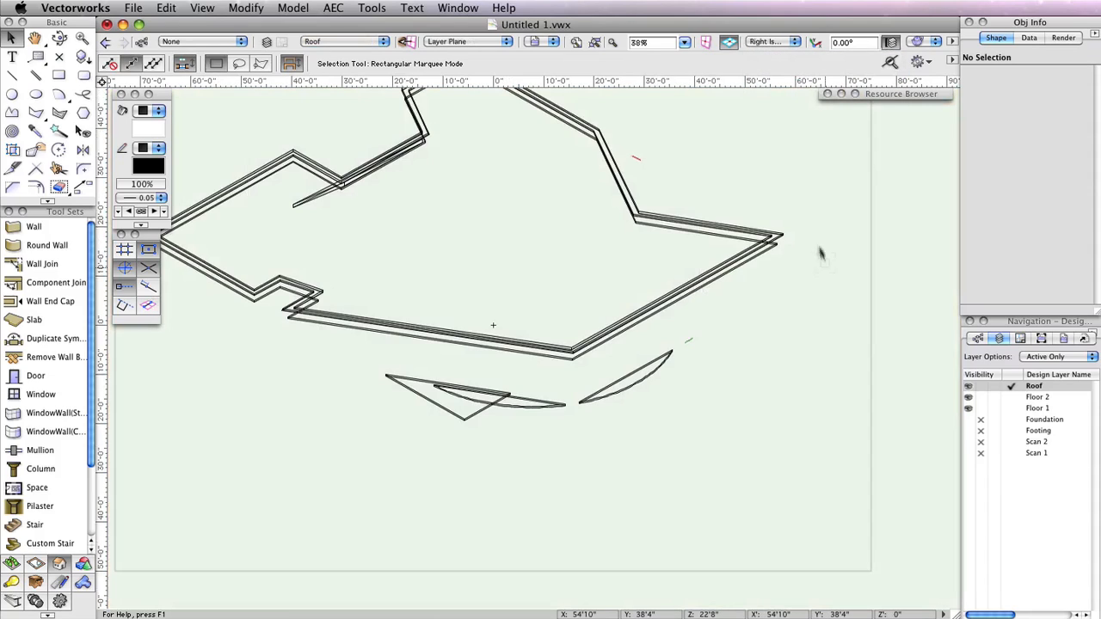
pyautogui.click(925, 43)
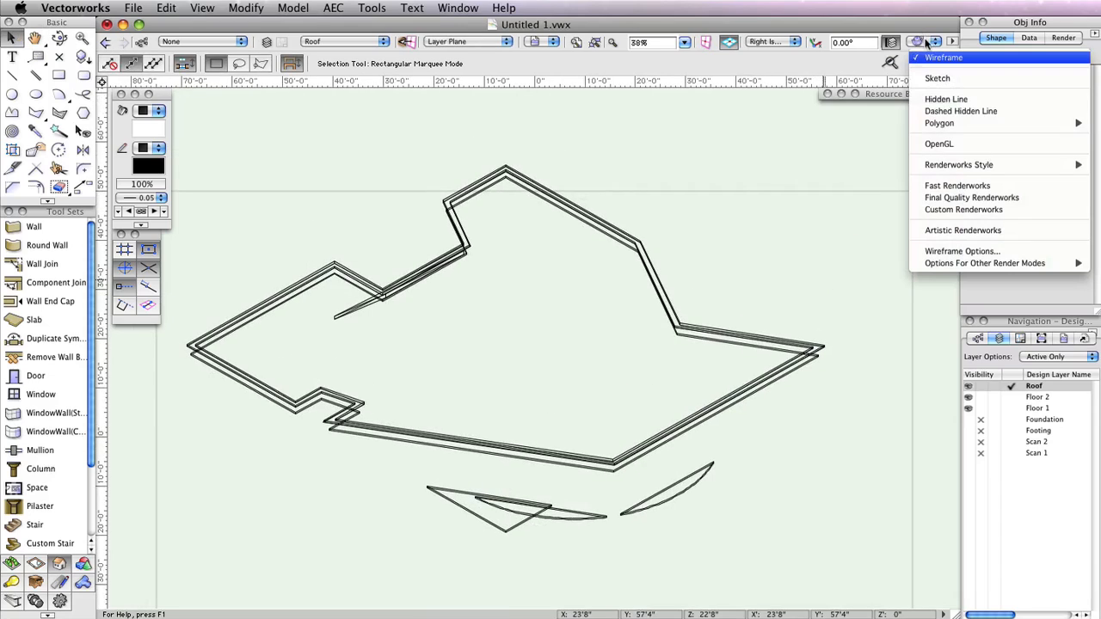
pyautogui.click(940, 143)
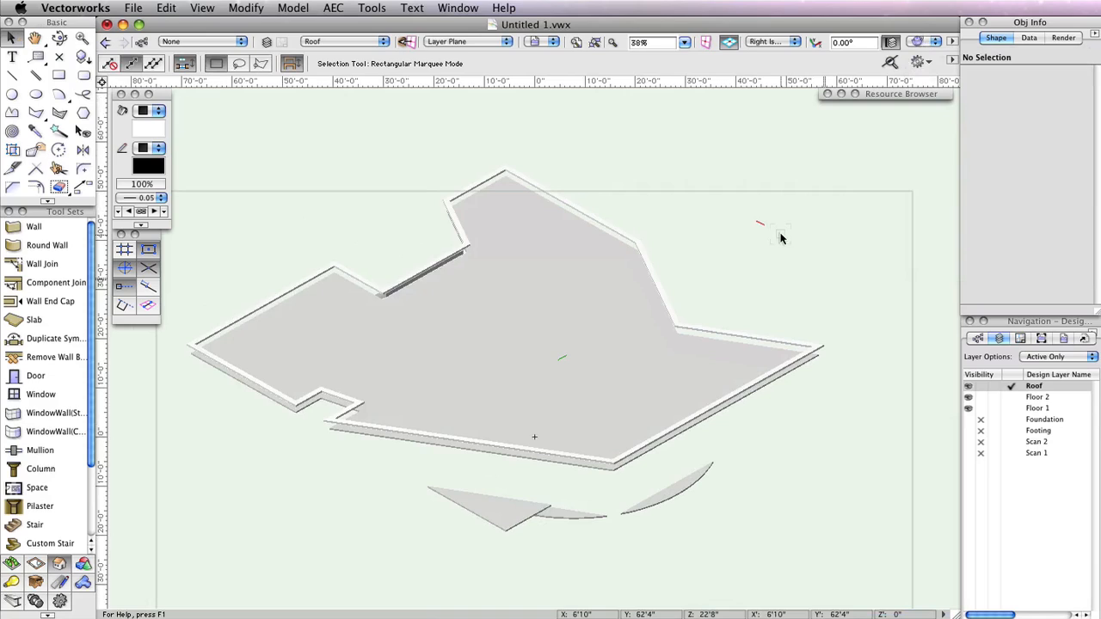
# Lower the roof edge's path extrusion to a Z value of -1'6" and deselect it
pyautogui.click(760, 333)
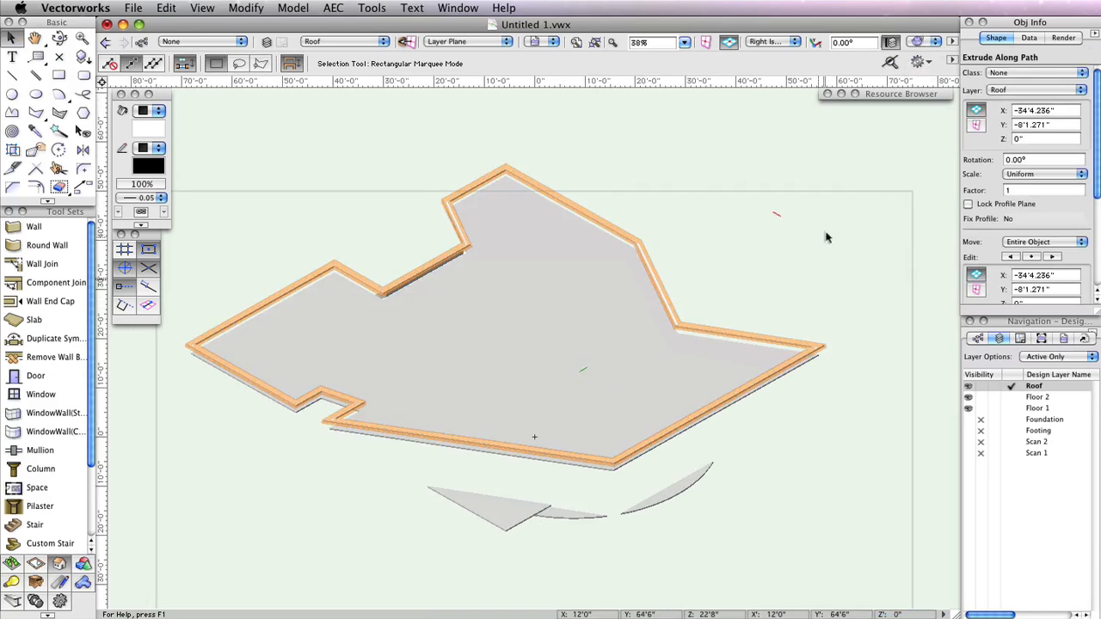
pyautogui.click(1024, 138)
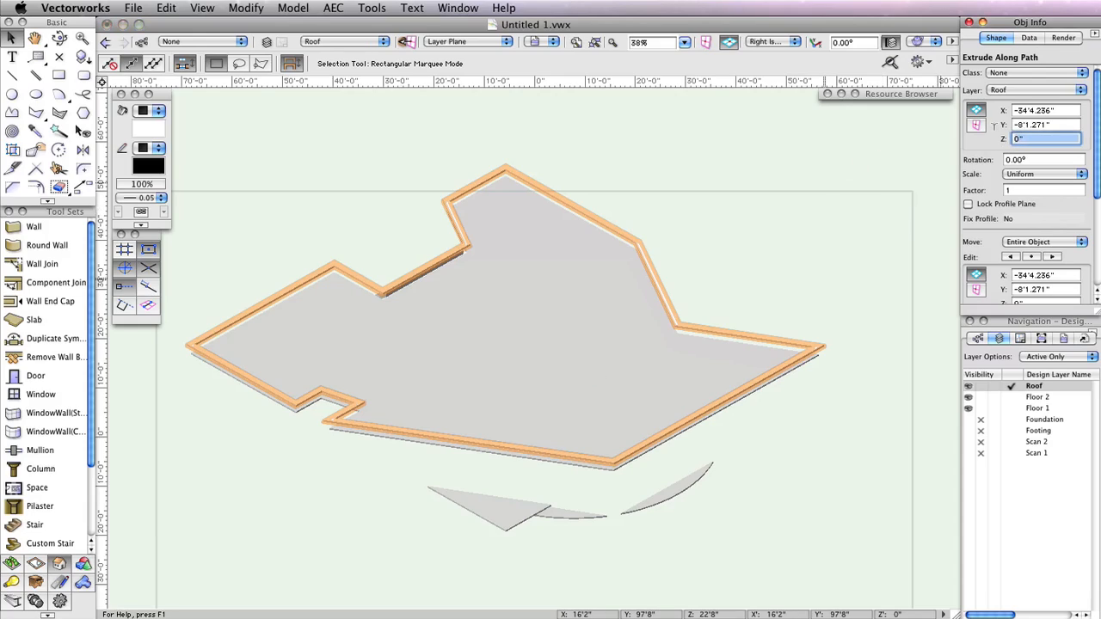
pyautogui.write("-1'6")
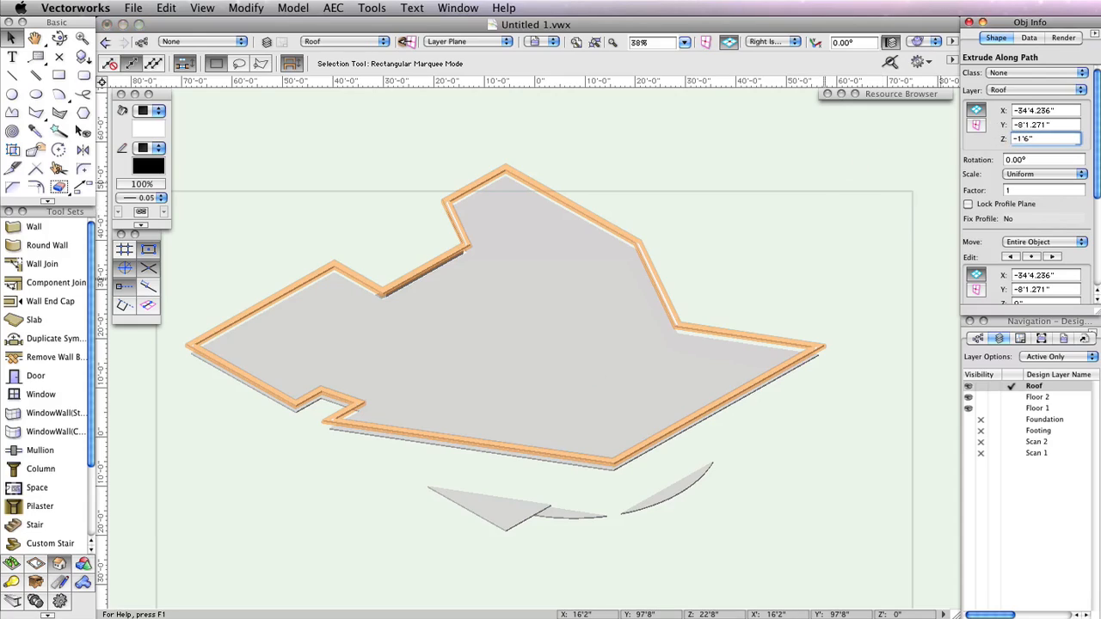
pyautogui.press('Return')
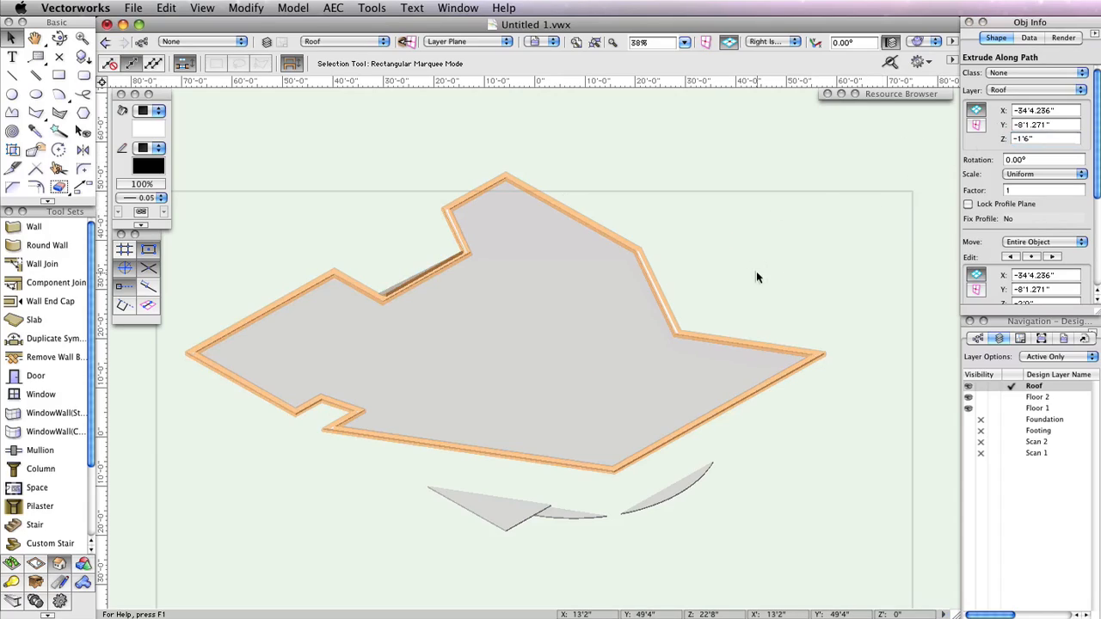
pyautogui.click(673, 190)
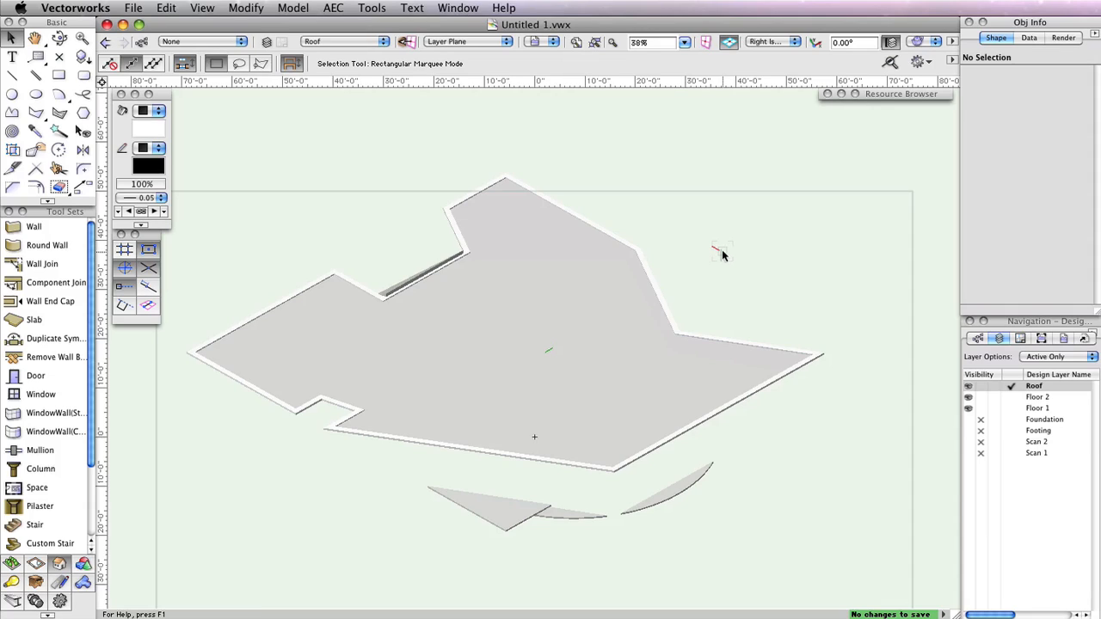
# In Top/Plan view on the Floor 2 layer, create a 2D polygon inside the detached triangular walls using Inner Boundary Mode
pyautogui.click(769, 41)
pyautogui.click(785, 60)
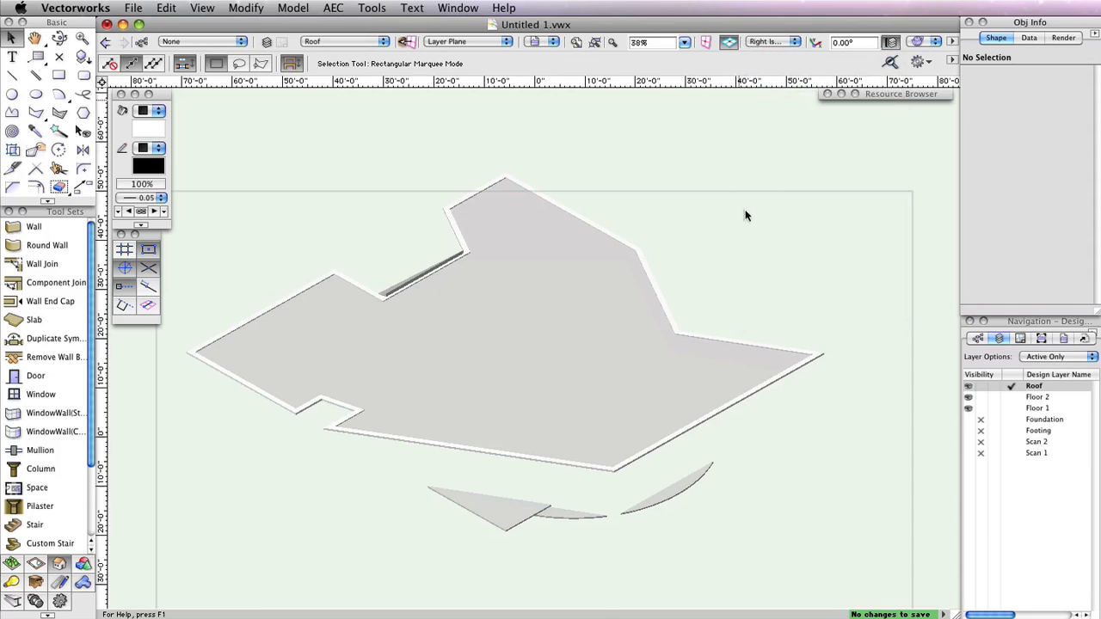
pyautogui.press('h')
pyautogui.moveTo(786, 241)
pyautogui.mouseDown()
pyautogui.moveTo(795, 181)
pyautogui.moveTo(813, 174)
pyautogui.mouseUp()
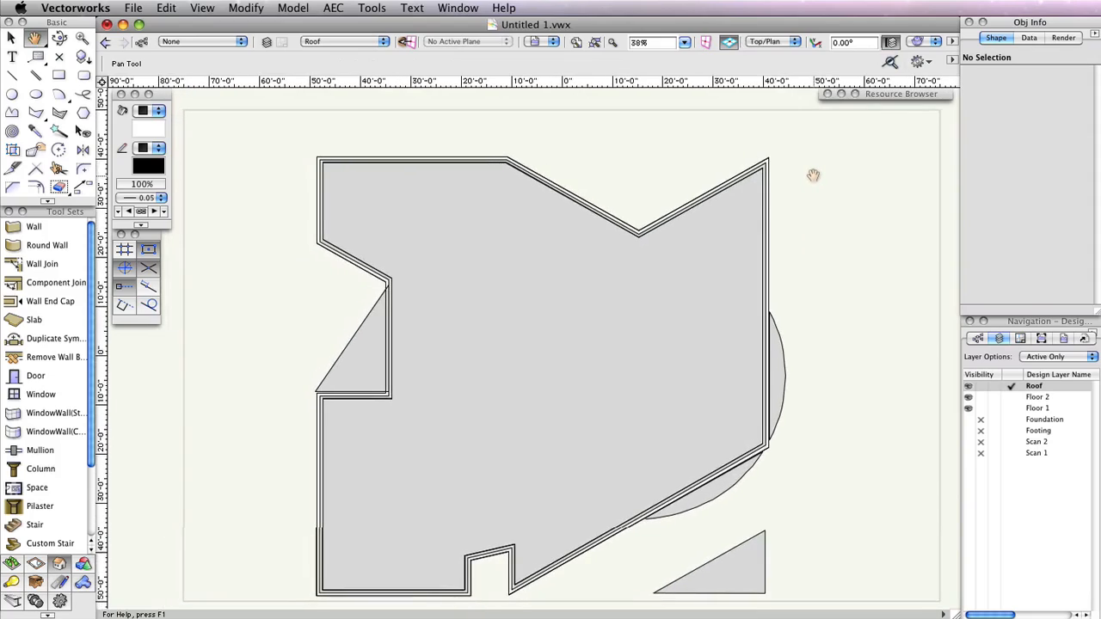
pyautogui.press('x')
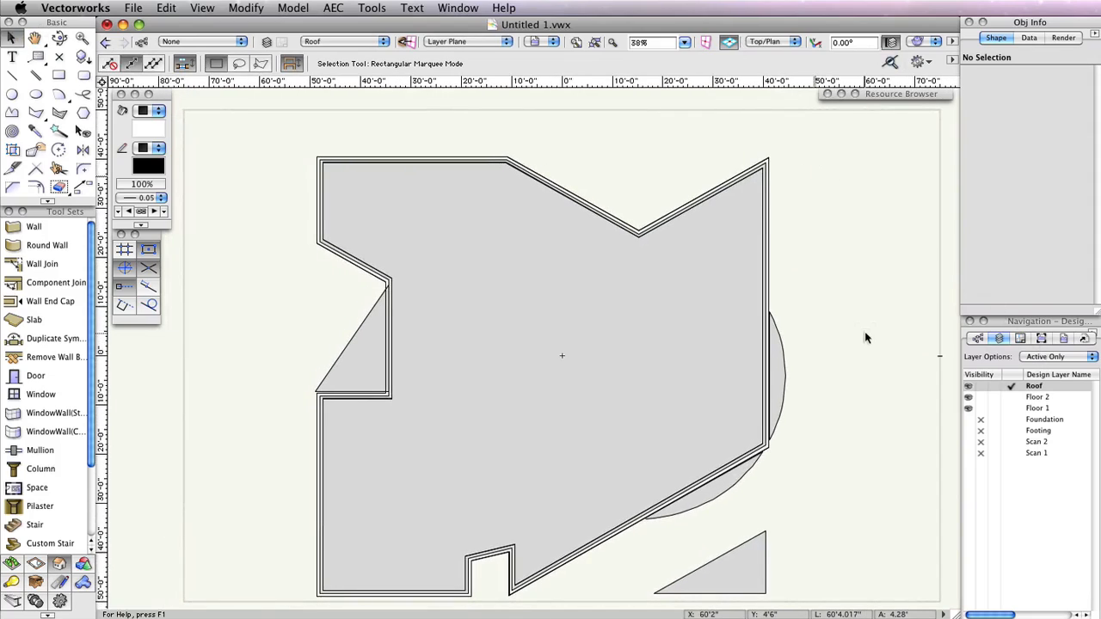
pyautogui.moveTo(865, 331); pyautogui.dragTo(862, 306, button='middle')
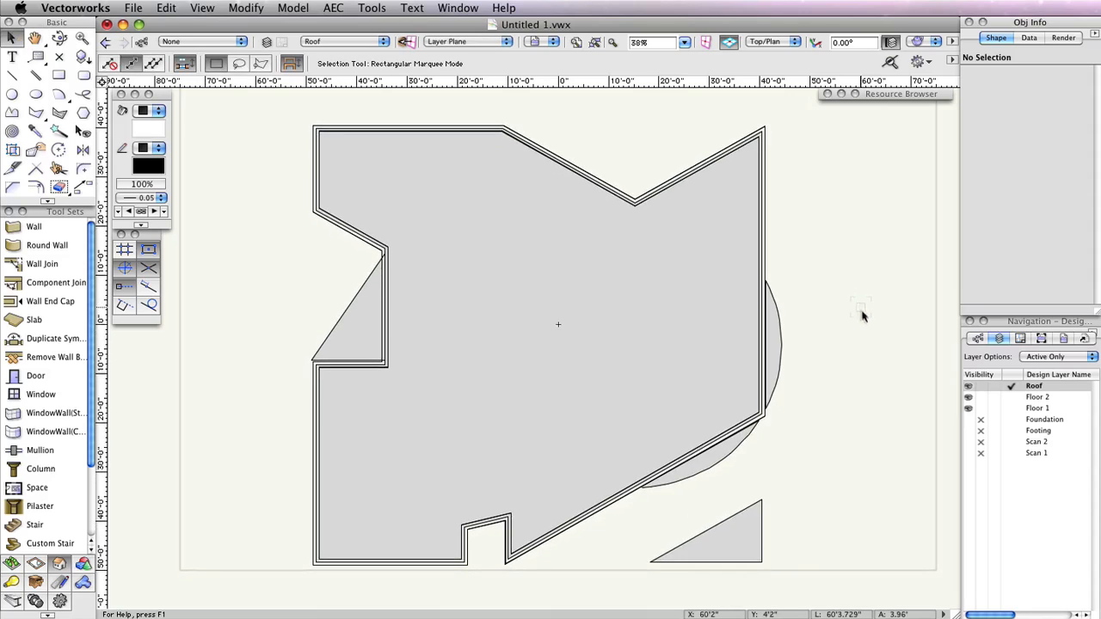
pyautogui.click(1011, 398)
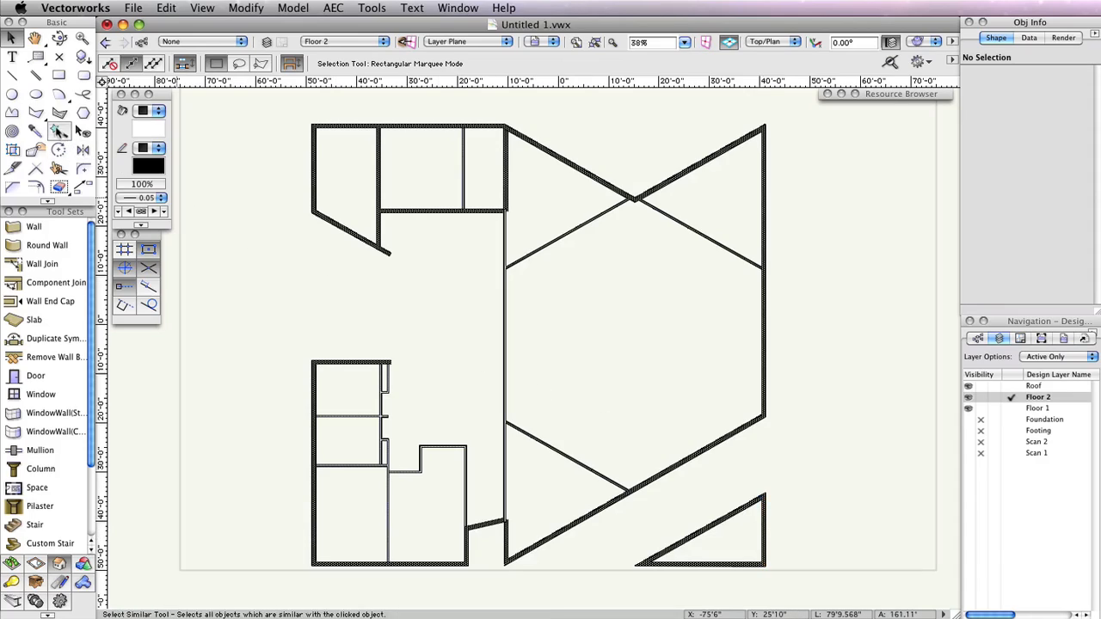
pyautogui.click(34, 113)
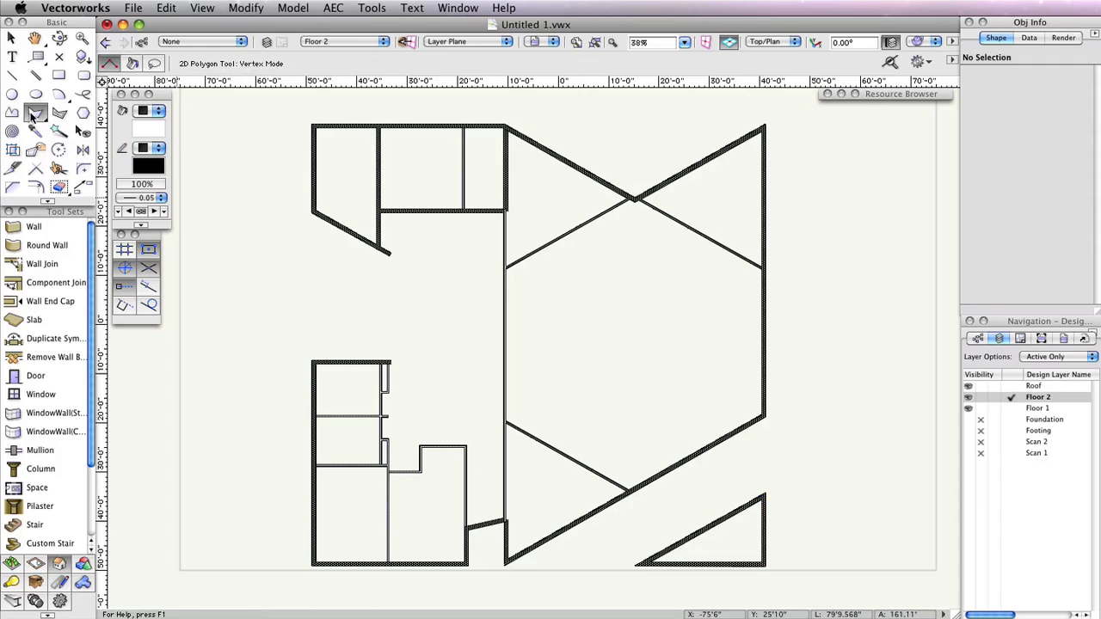
pyautogui.click(132, 65)
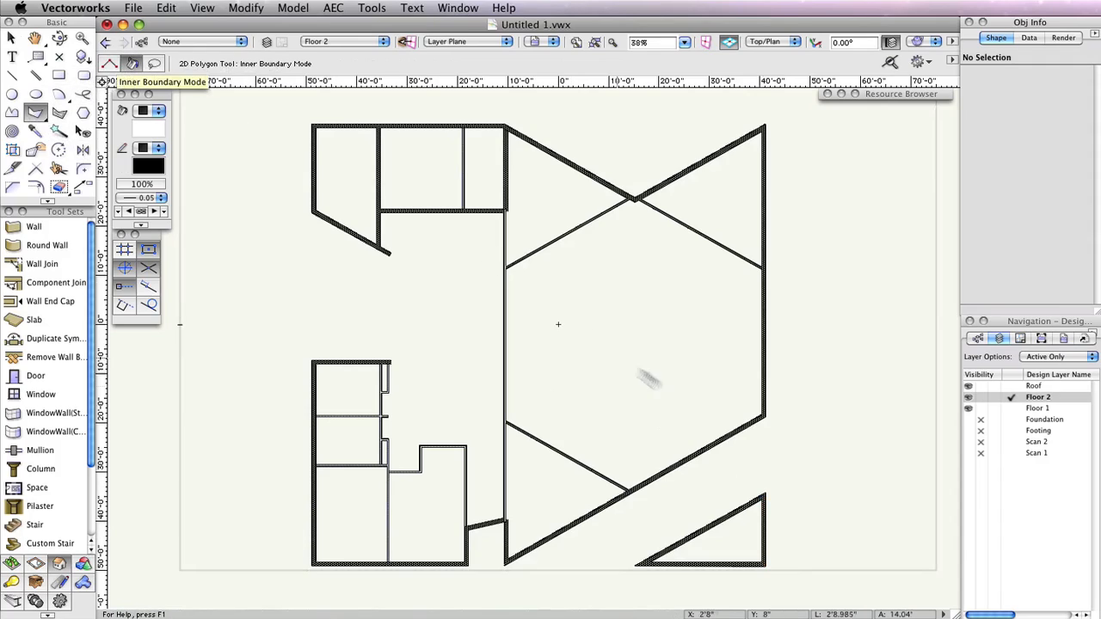
pyautogui.click(726, 534)
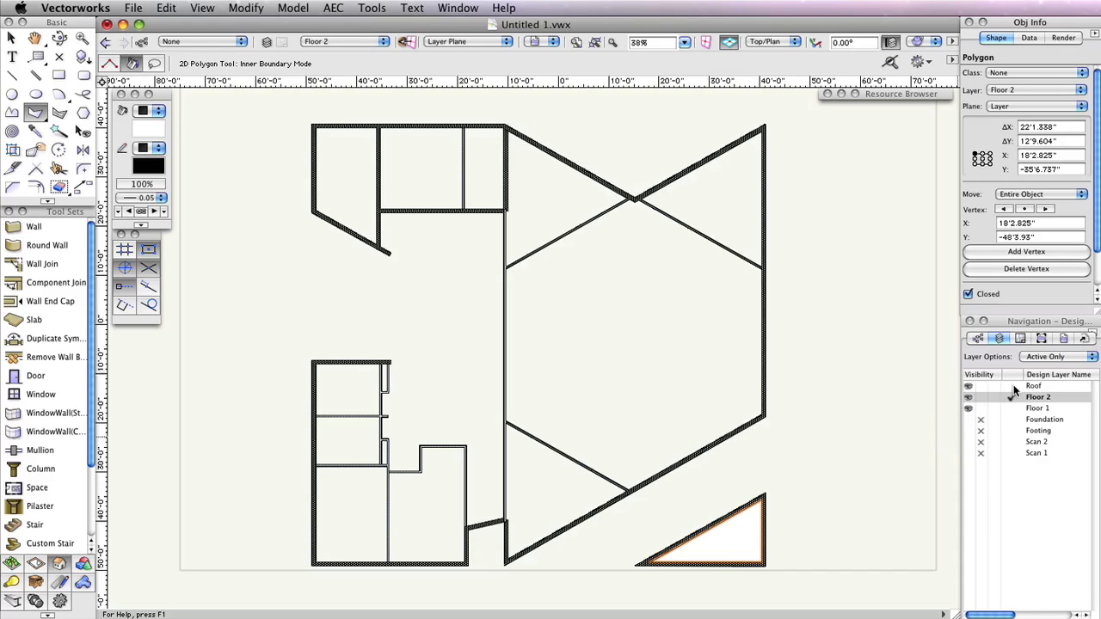
# Make Roof the active layer and reopen the Profile component of the roof edge's path extrusion
pyautogui.click(337, 41)
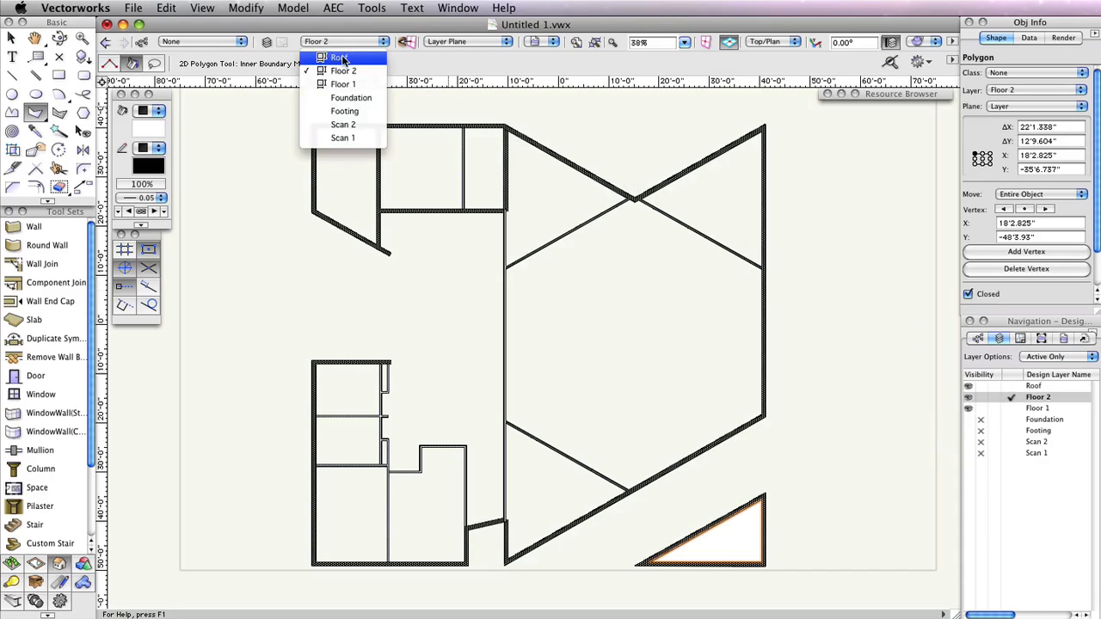
pyautogui.click(340, 58)
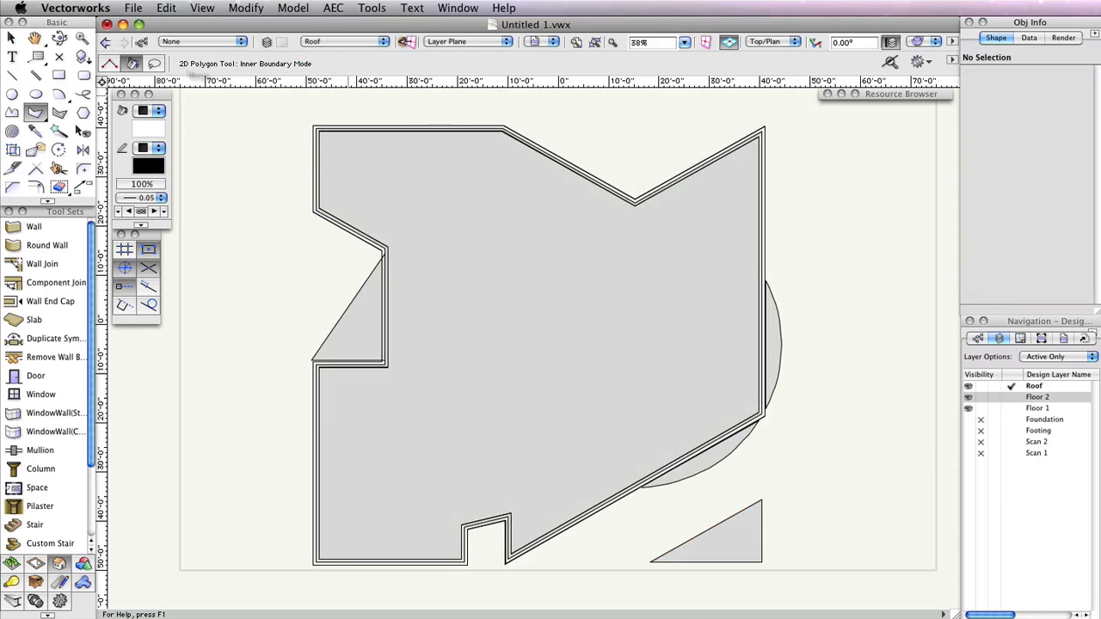
pyautogui.click(11, 38)
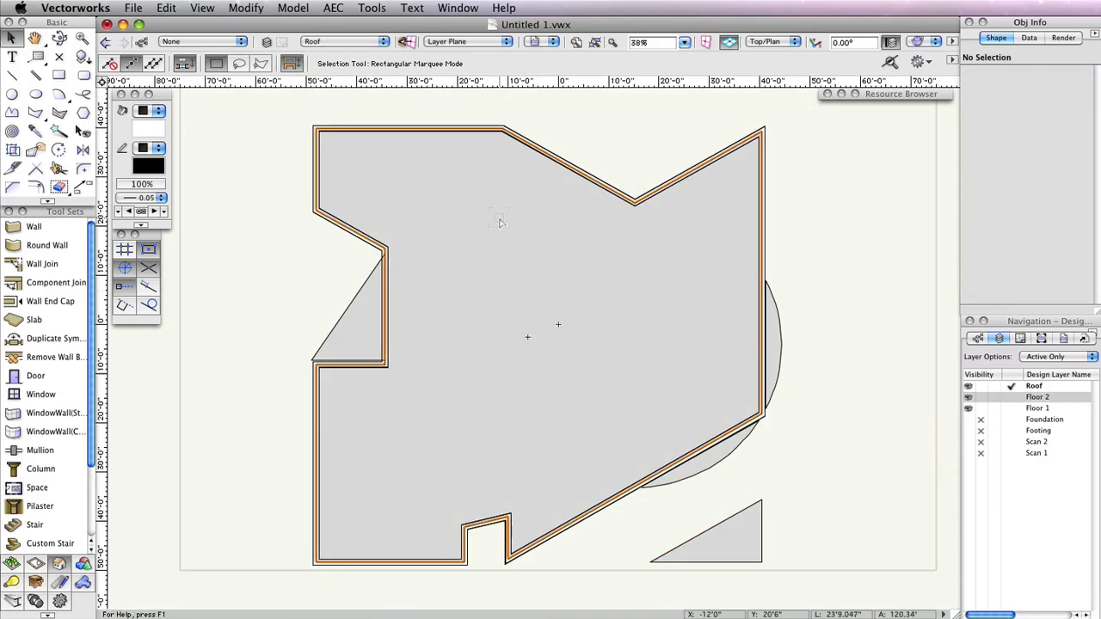
pyautogui.doubleClick(338, 121)
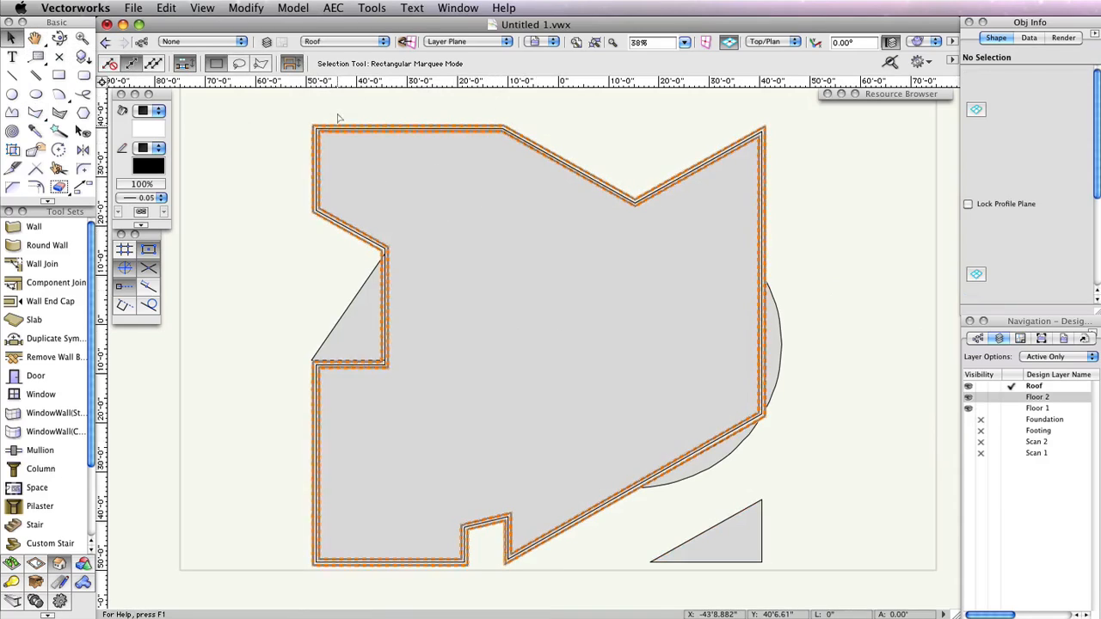
pyautogui.click(705, 254)
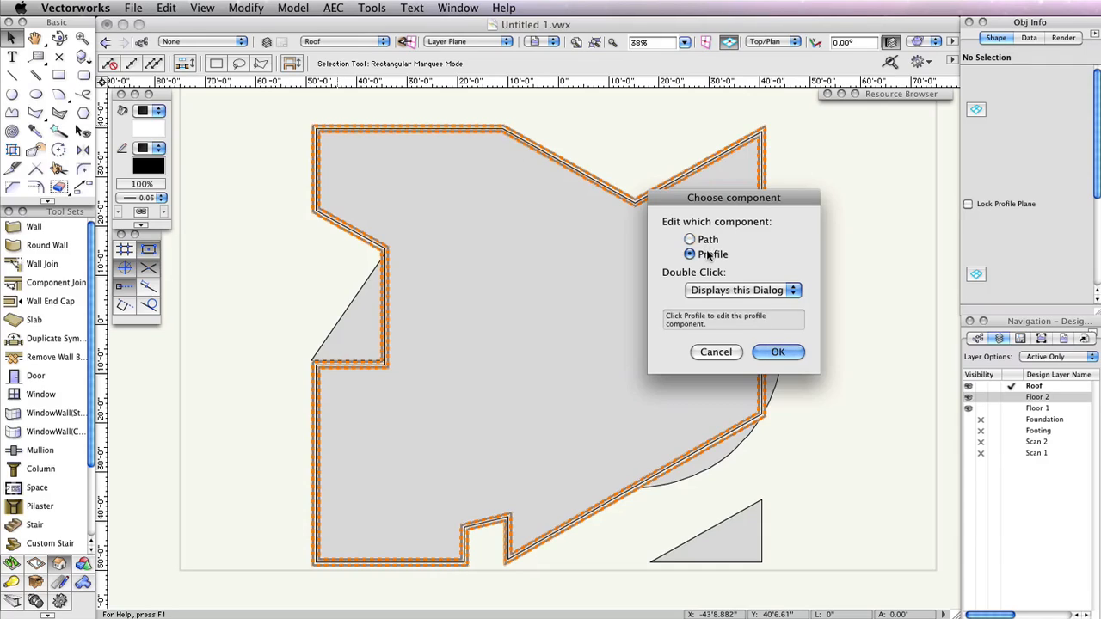
pyautogui.click(791, 351)
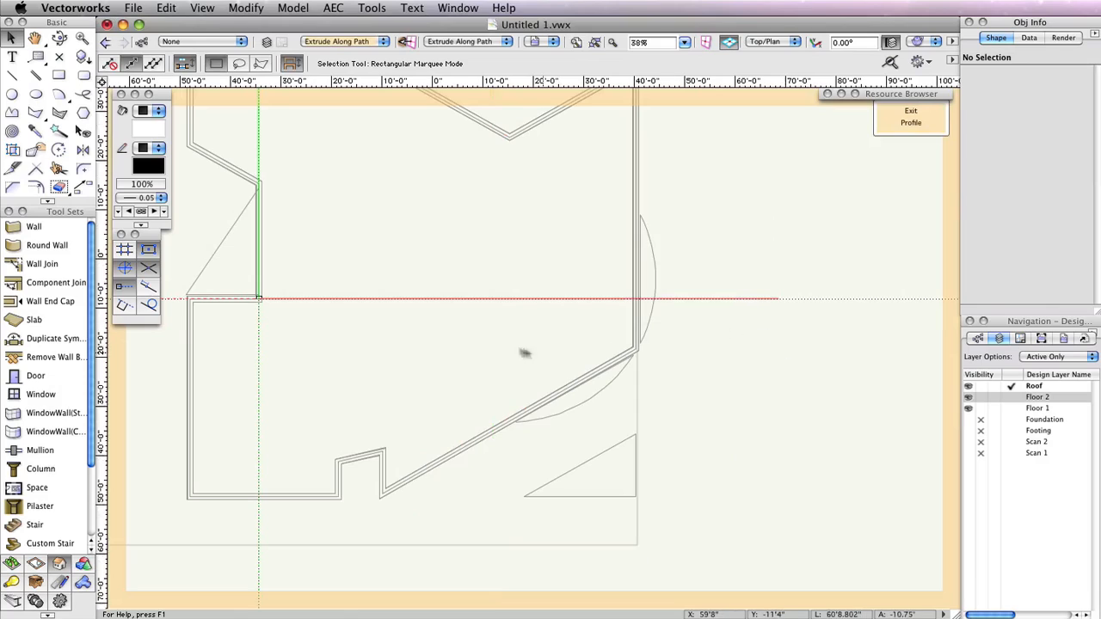
# Copy the cap profile polygon to the clipboard and exit profile editing
pyautogui.scroll(4, 254, 309)
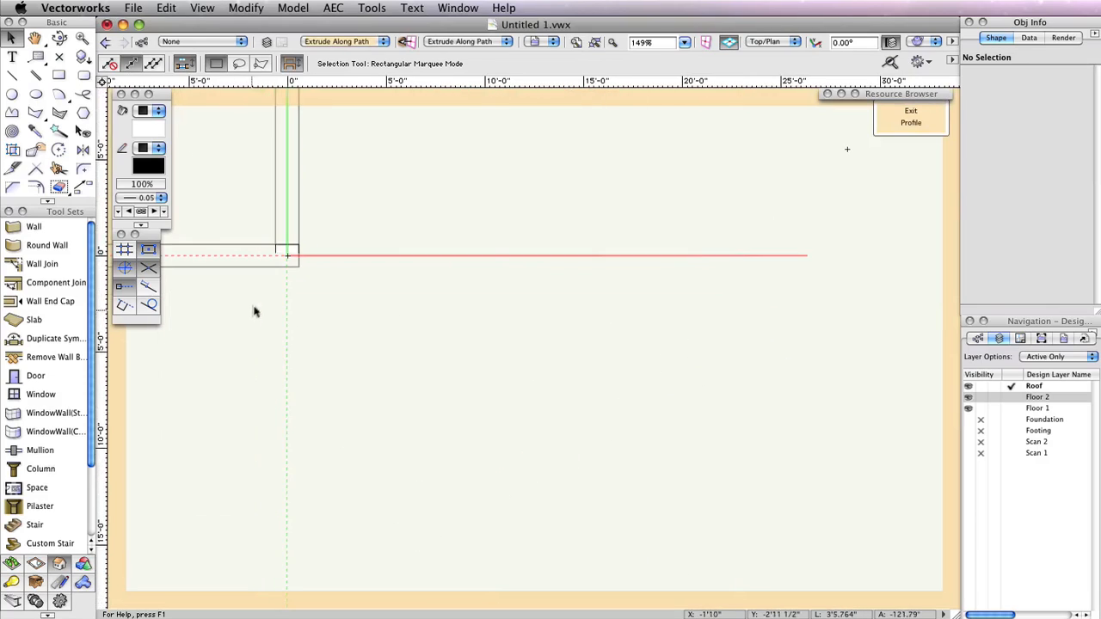
pyautogui.click(287, 249)
pyautogui.click(166, 8)
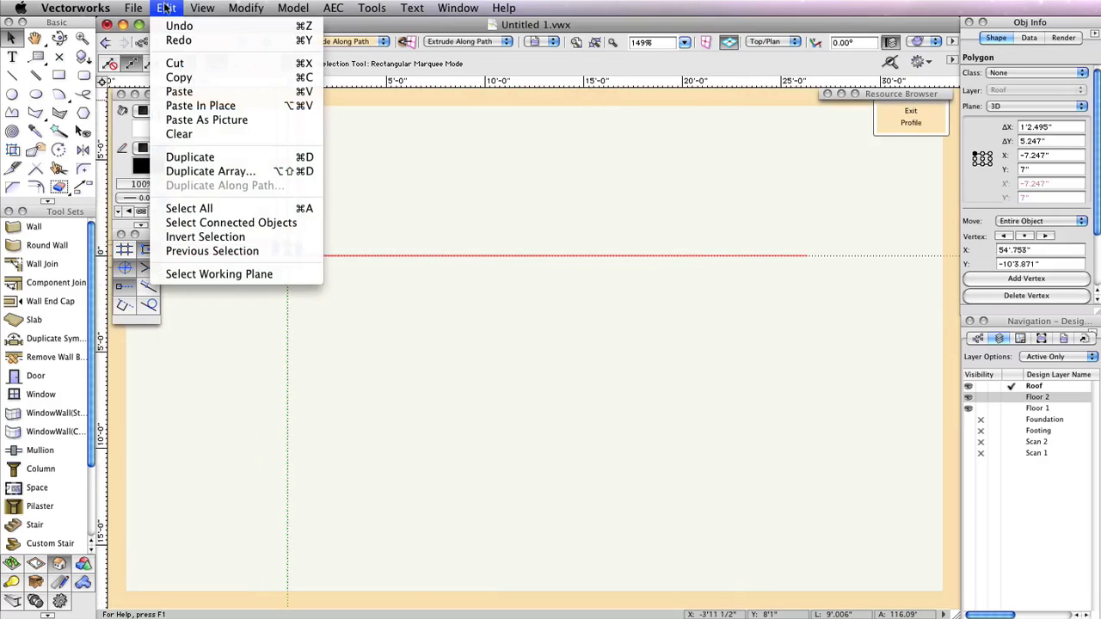
pyautogui.click(199, 79)
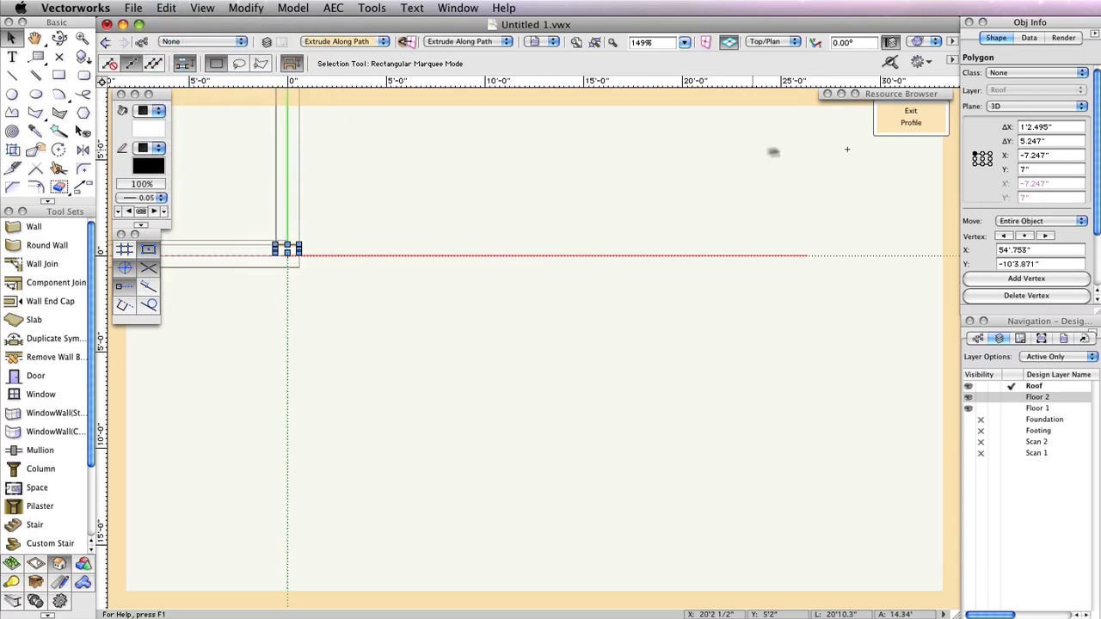
pyautogui.click(921, 121)
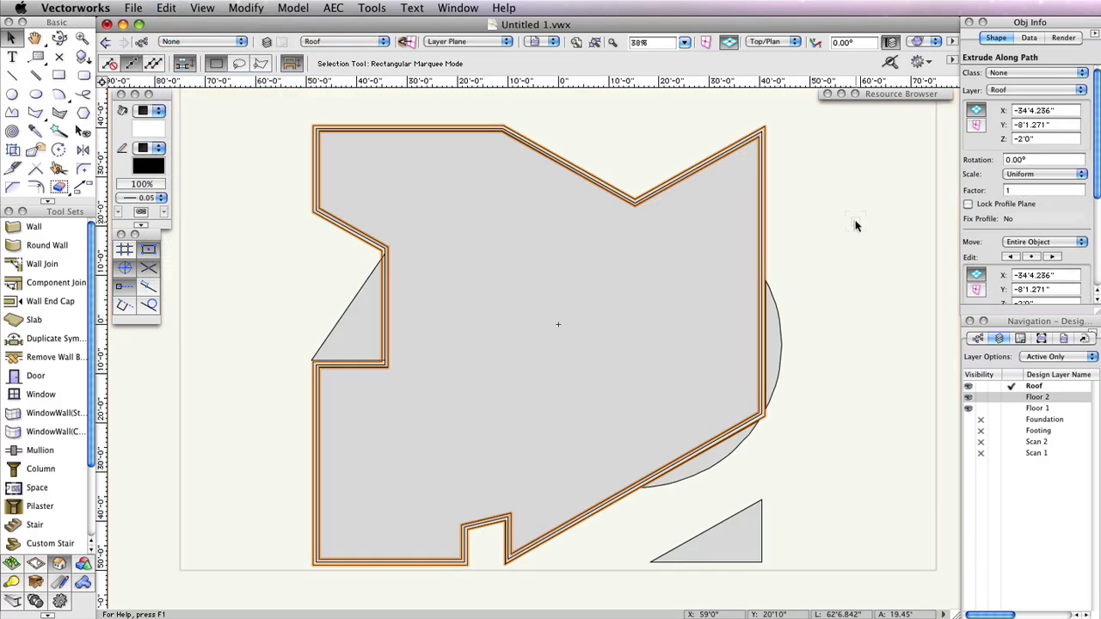
# Paste the copied cap profile in place on the Floor 2 layer
pyautogui.click(1009, 397)
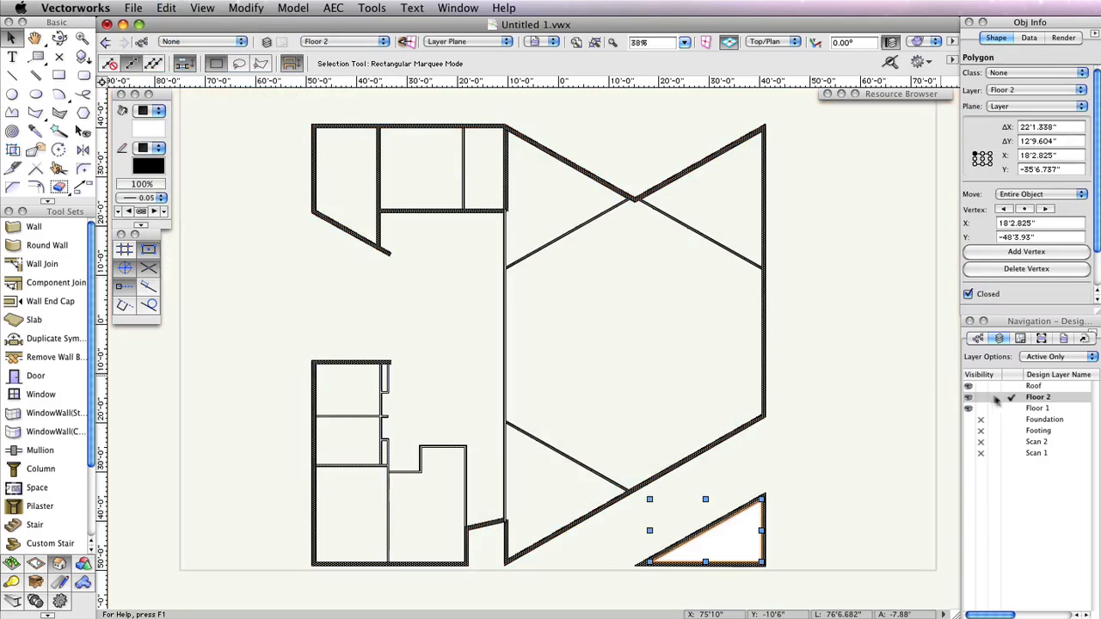
pyautogui.click(168, 8)
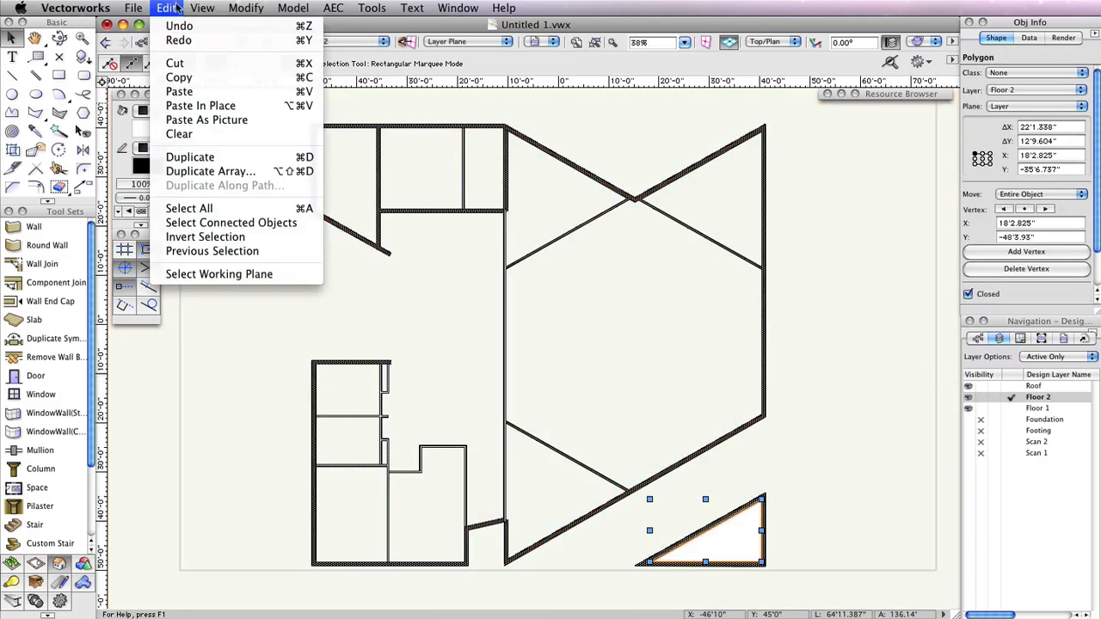
pyautogui.click(201, 105)
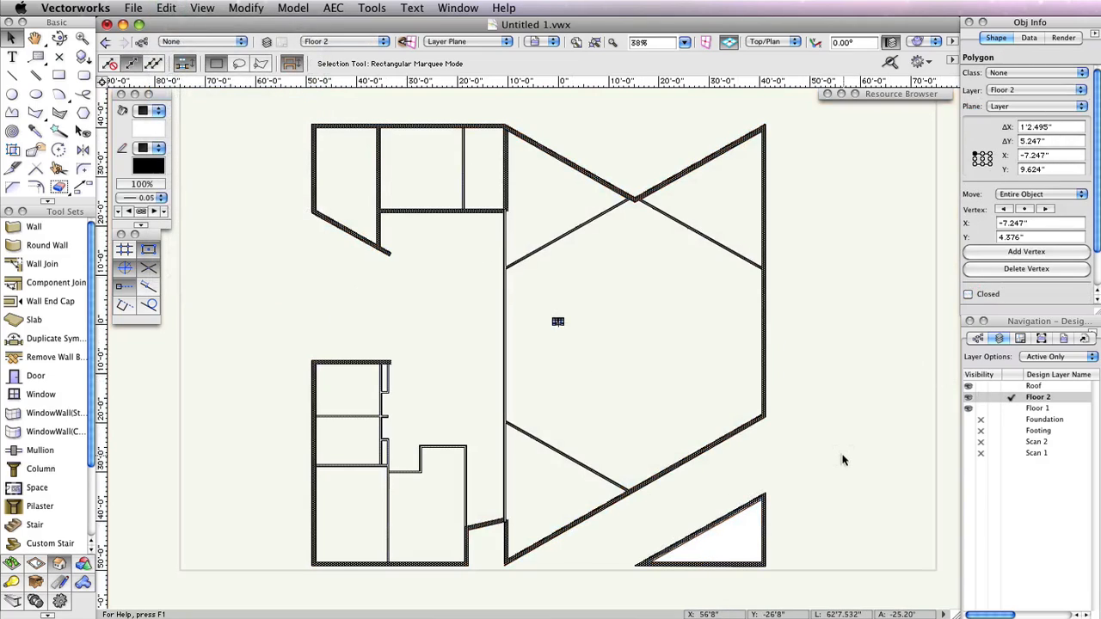
# Extrude the pasted cap profile along the triangular polygon path on the Floor 2 layer
pyautogui.moveTo(843, 460); pyautogui.dragTo(842, 459)
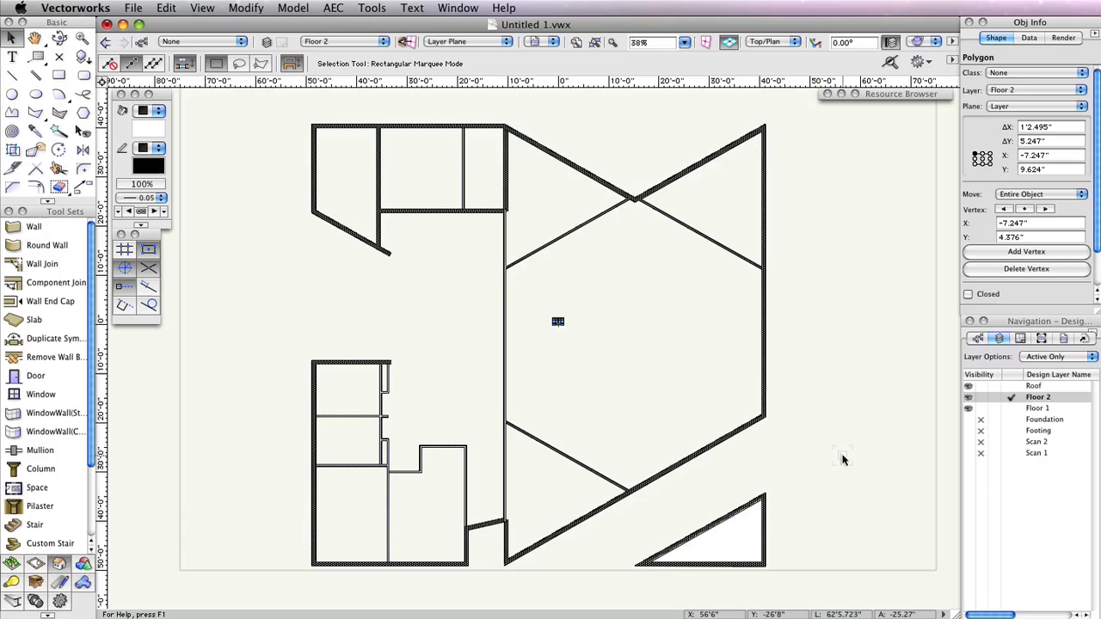
pyautogui.keyDown('shift'); pyautogui.click(738, 555); pyautogui.keyUp('shift')
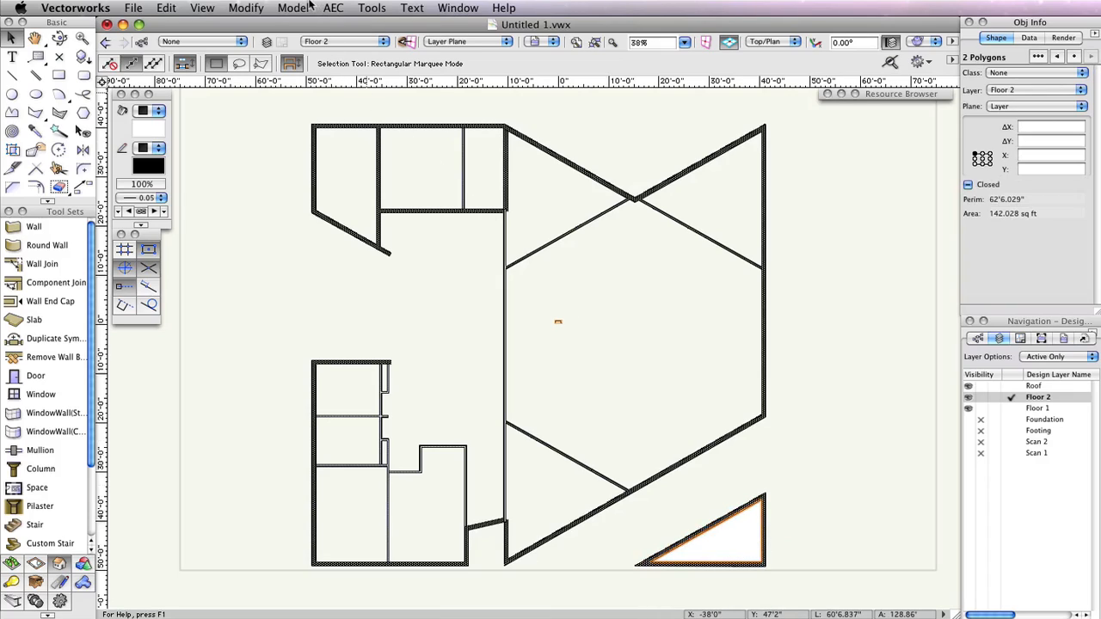
pyautogui.click(306, 8)
pyautogui.click(336, 120)
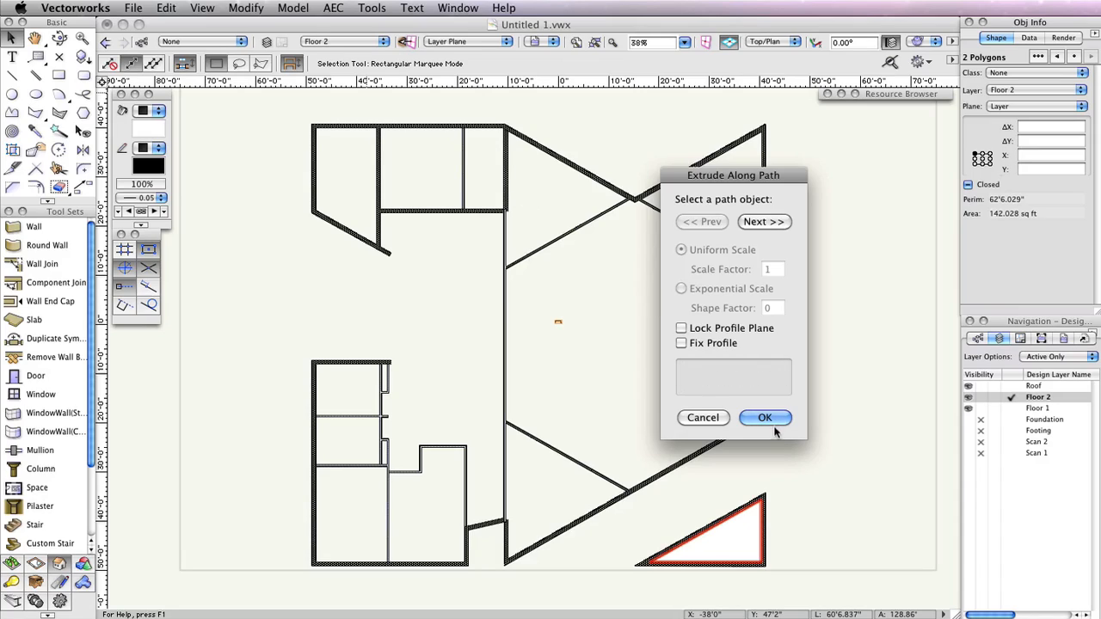
pyautogui.click(766, 418)
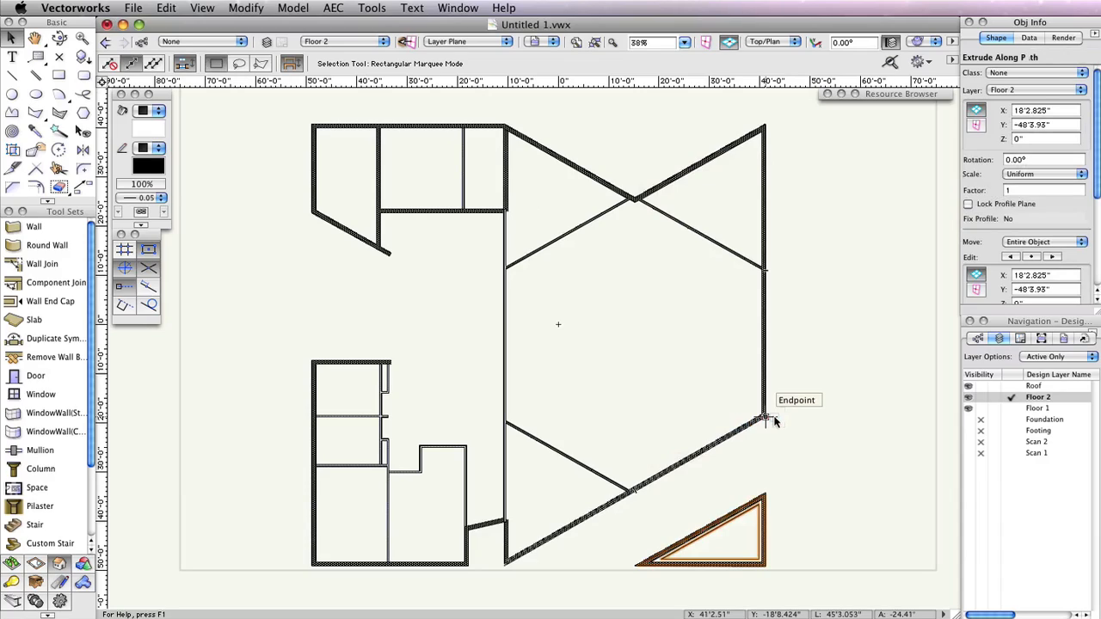
# Open the Profile component of the triangular path extrusion for editing
pyautogui.doubleClick(761, 526)
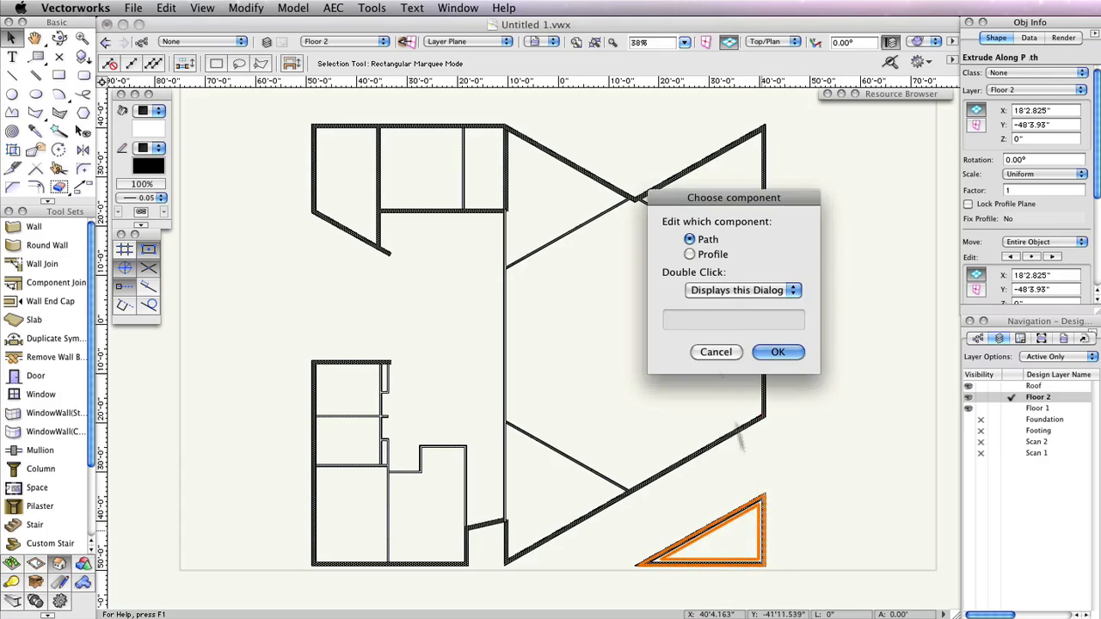
pyautogui.click(690, 255)
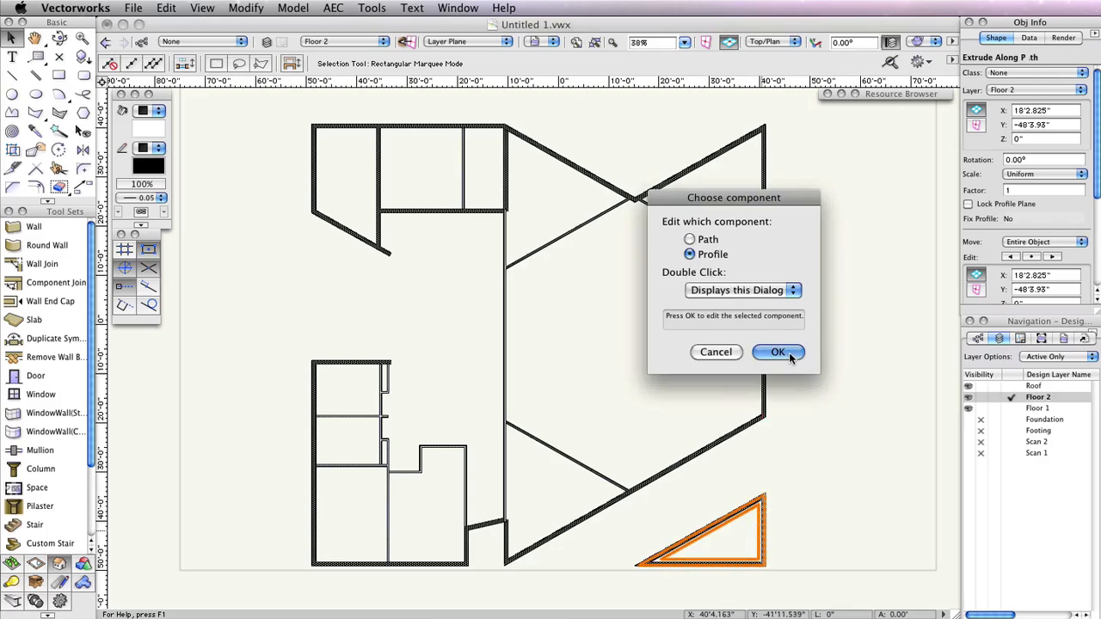
pyautogui.click(778, 352)
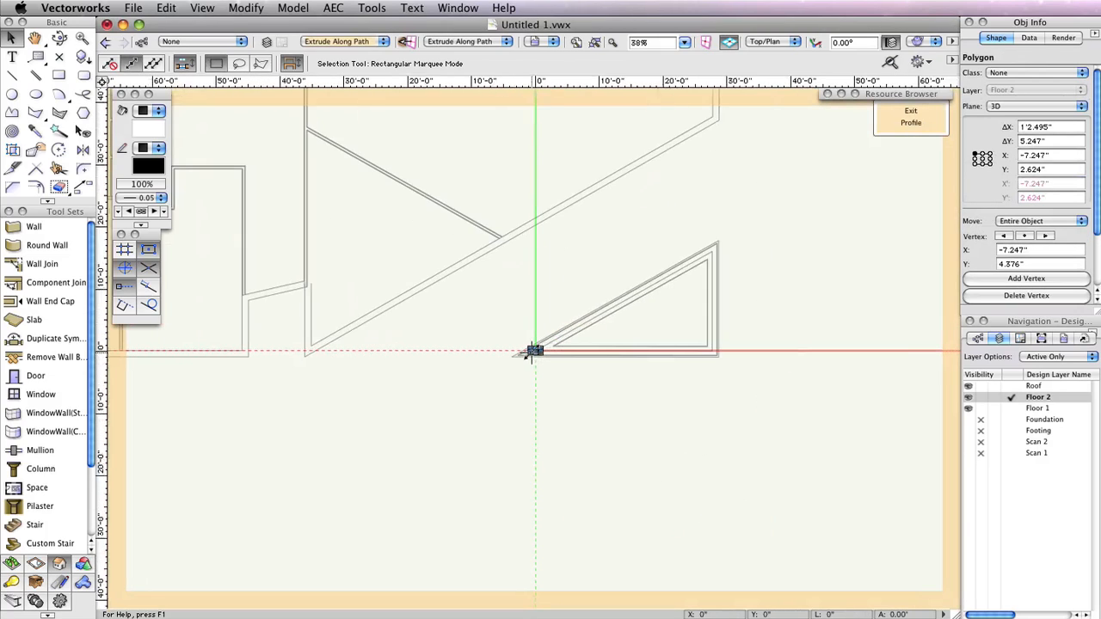
# Position the cap profile's upper-left corner at X -1.25" and Y 0.5", and exit profile editing
pyautogui.scroll(8, 547, 362)
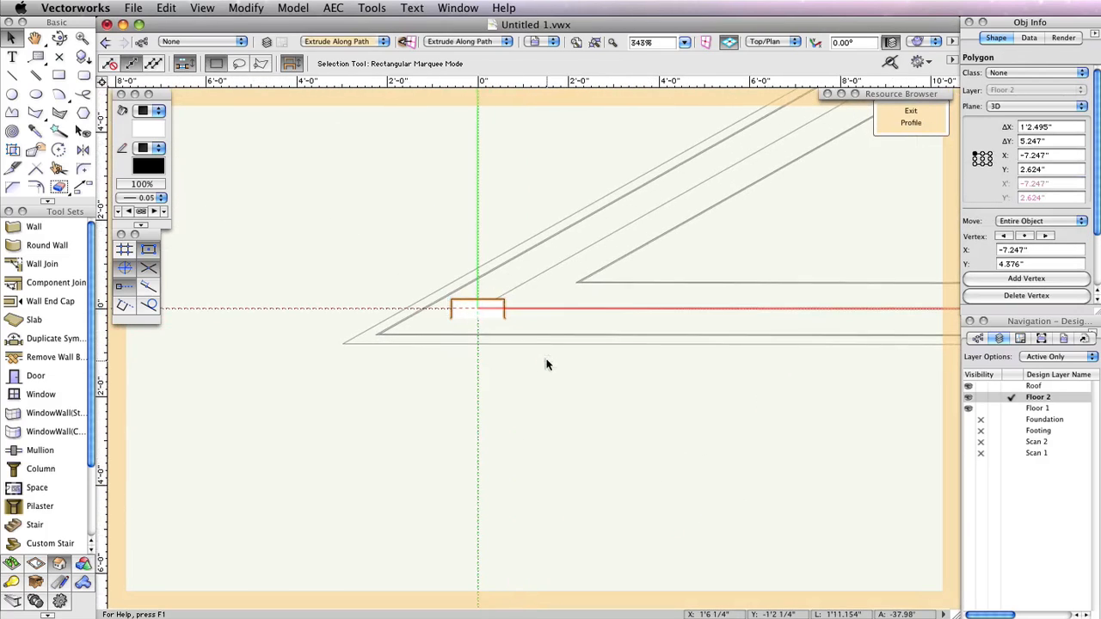
pyautogui.moveTo(546, 362); pyautogui.dragTo(600, 432, button='middle')
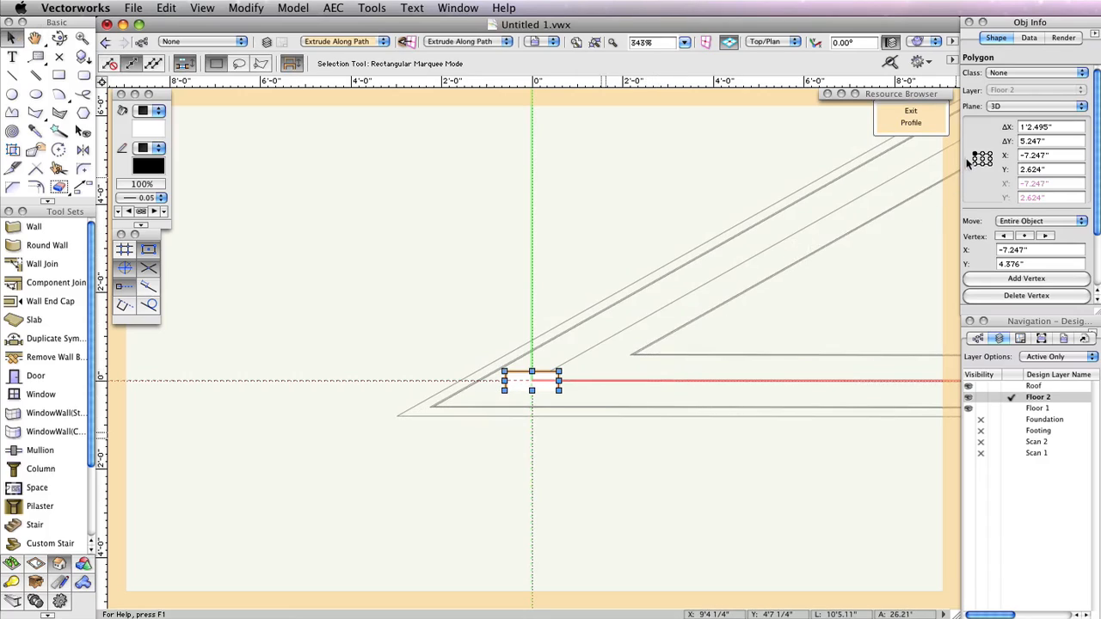
pyautogui.click(1056, 154)
pyautogui.tripleClick(1057, 153)
pyautogui.write('-1.25')
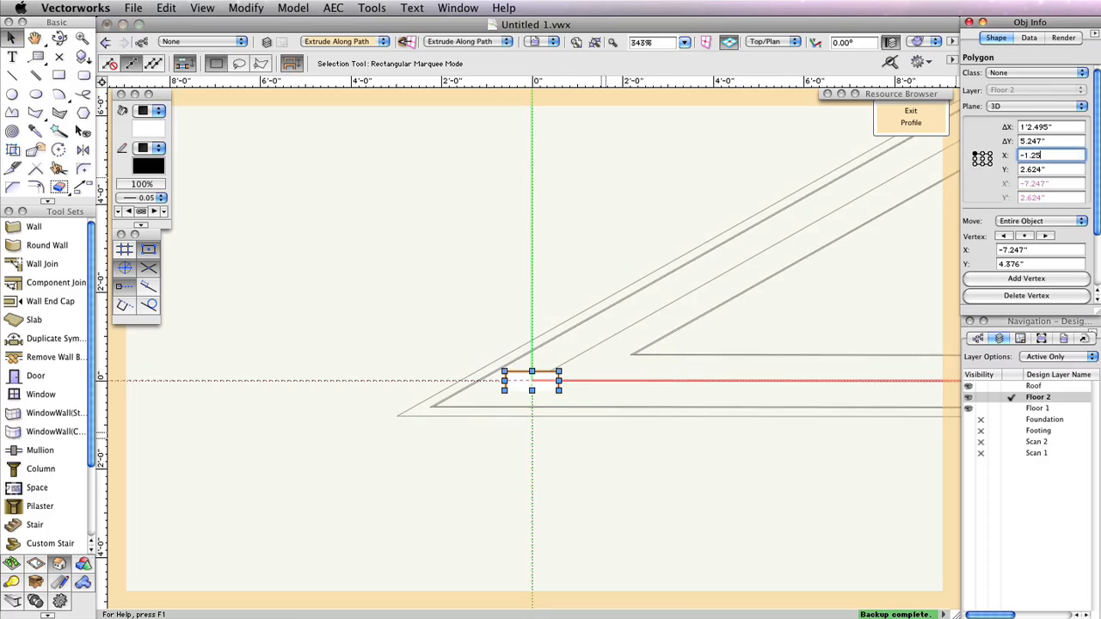
pyautogui.press('Tab')
pyautogui.write('.5')
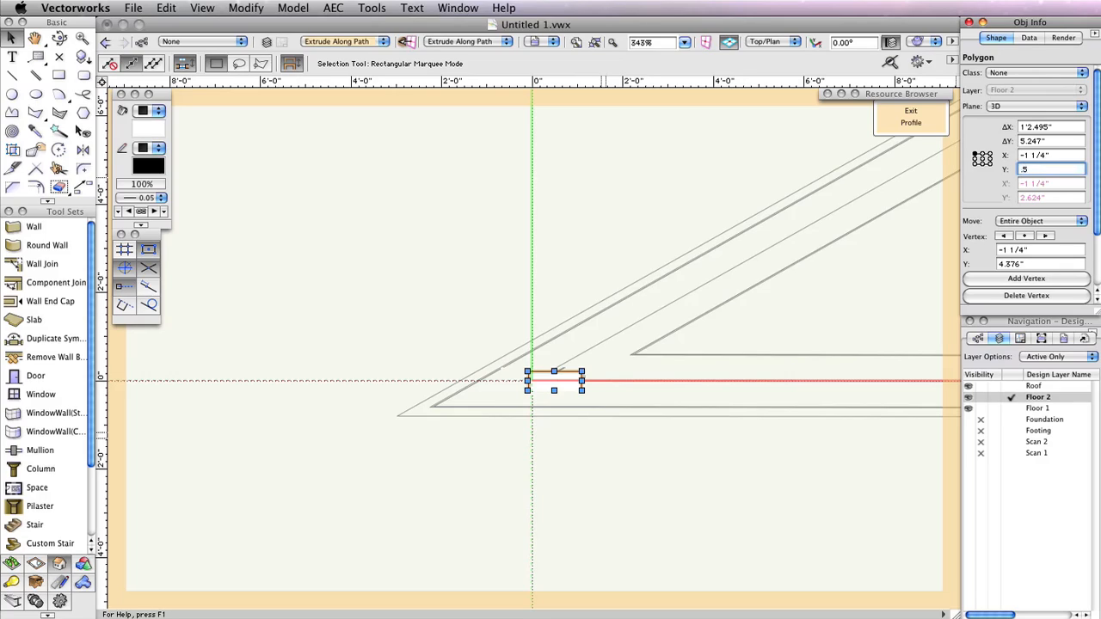
pyautogui.press('Return')
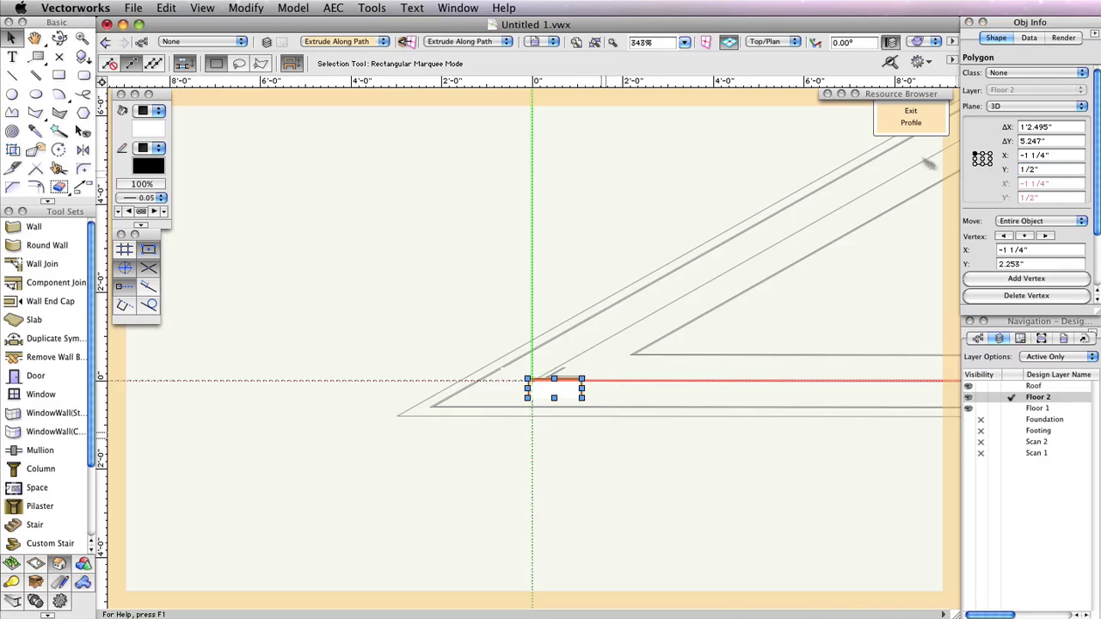
pyautogui.click(914, 122)
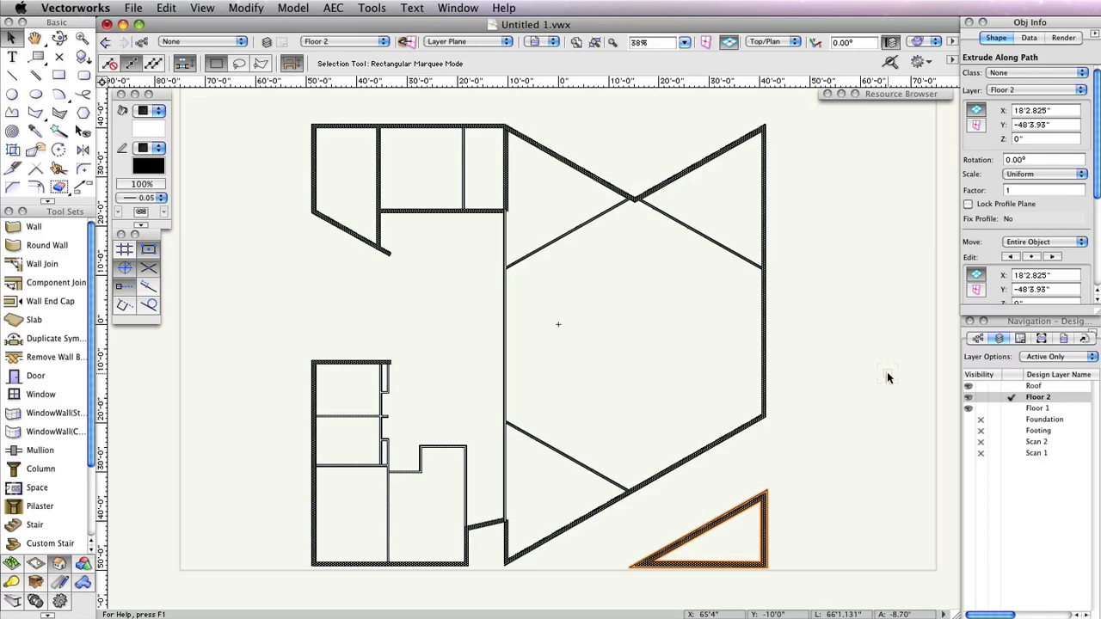
# Set the triangular cap extrusion's Z to -1'0" and reassign it to the Roof layer
pyautogui.click(1024, 137)
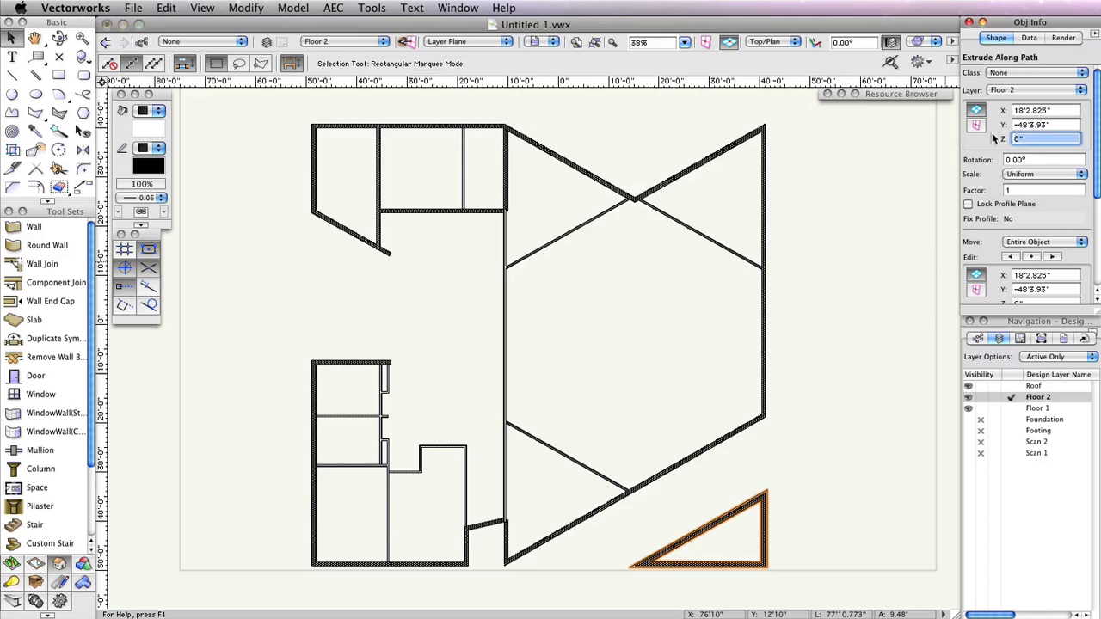
pyautogui.write('-1')
pyautogui.press('Return')
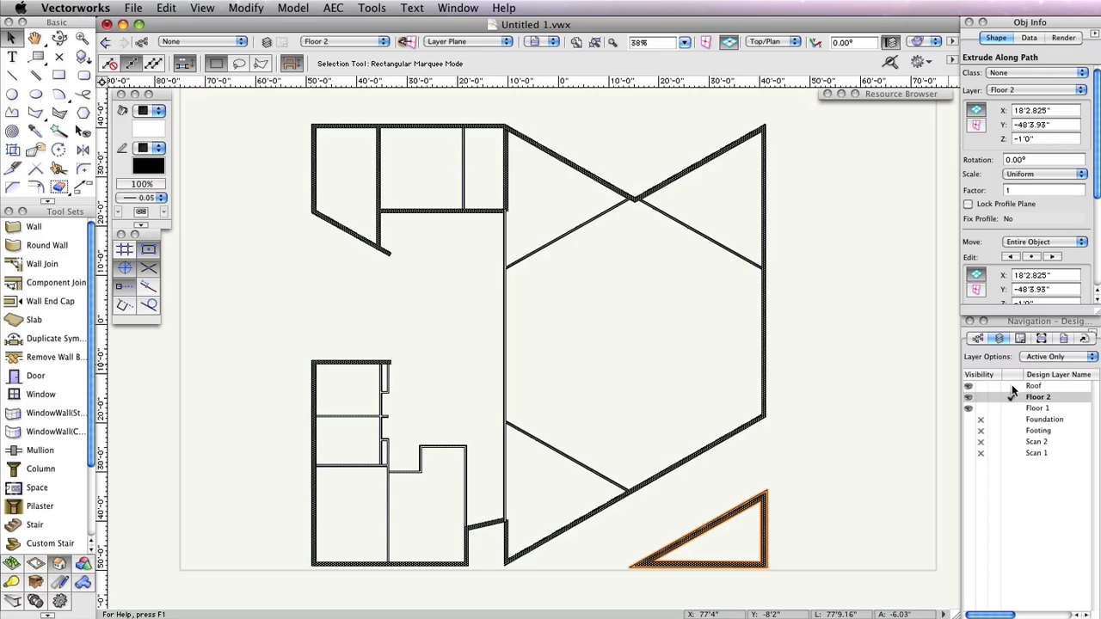
pyautogui.click(1037, 91)
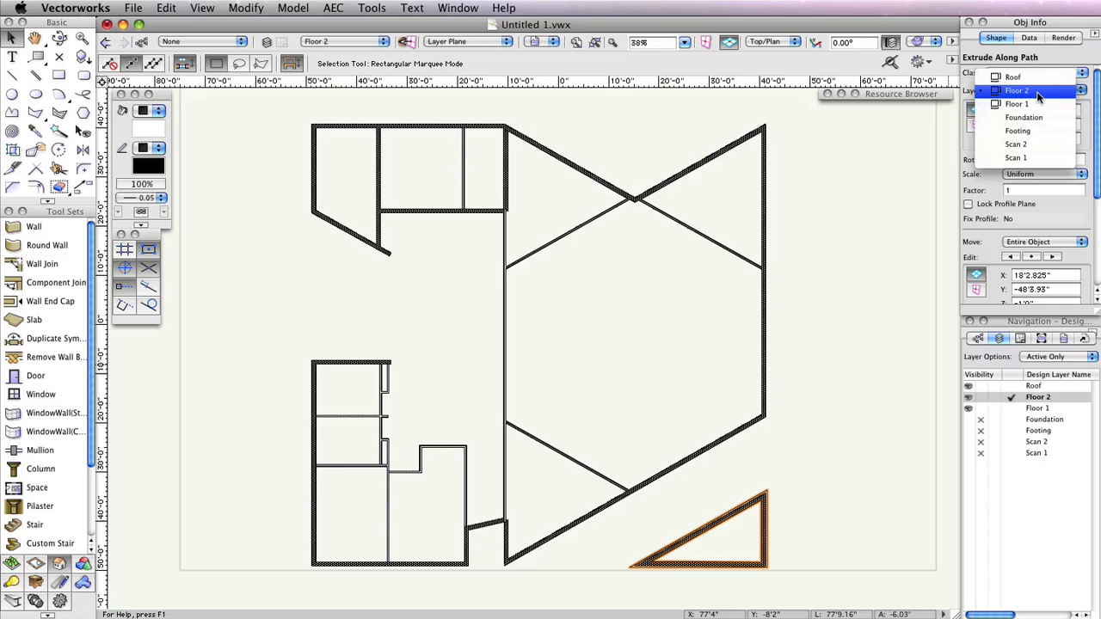
pyautogui.click(1036, 79)
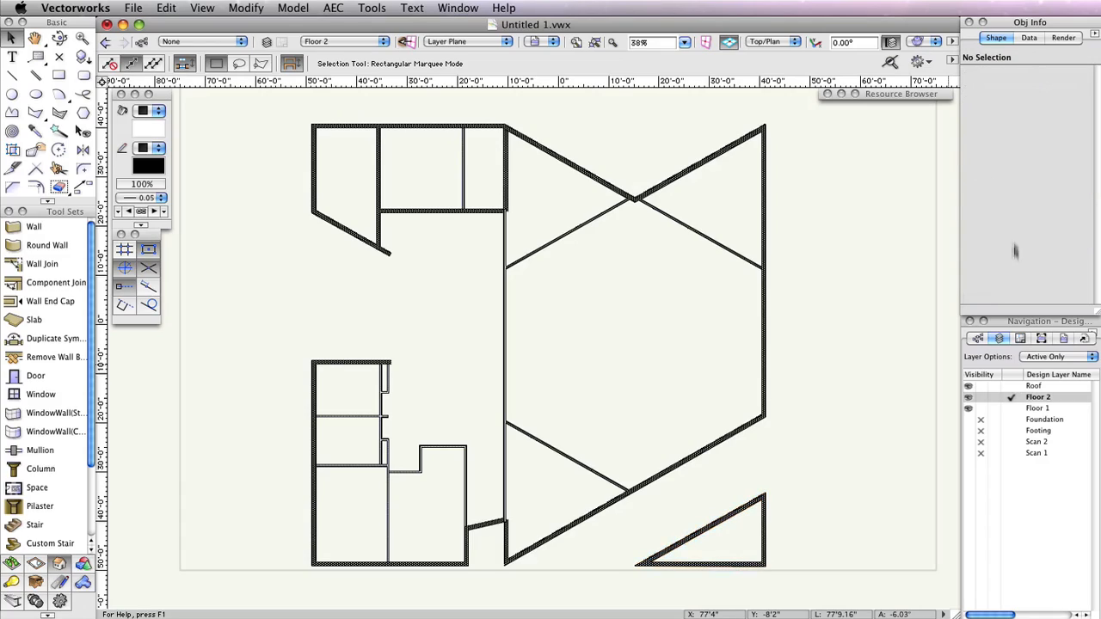
# Make Roof the active layer, inspect the cap extrusions in a rendered 3D view, and return to Top/Plan view
pyautogui.click(1011, 386)
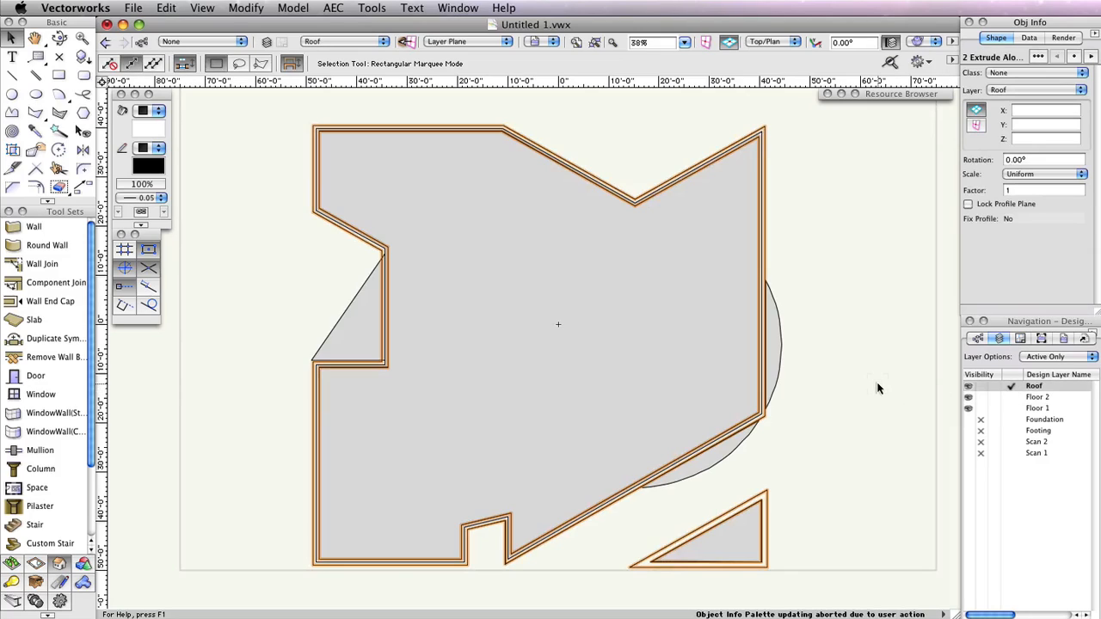
pyautogui.click(915, 42)
pyautogui.click(938, 144)
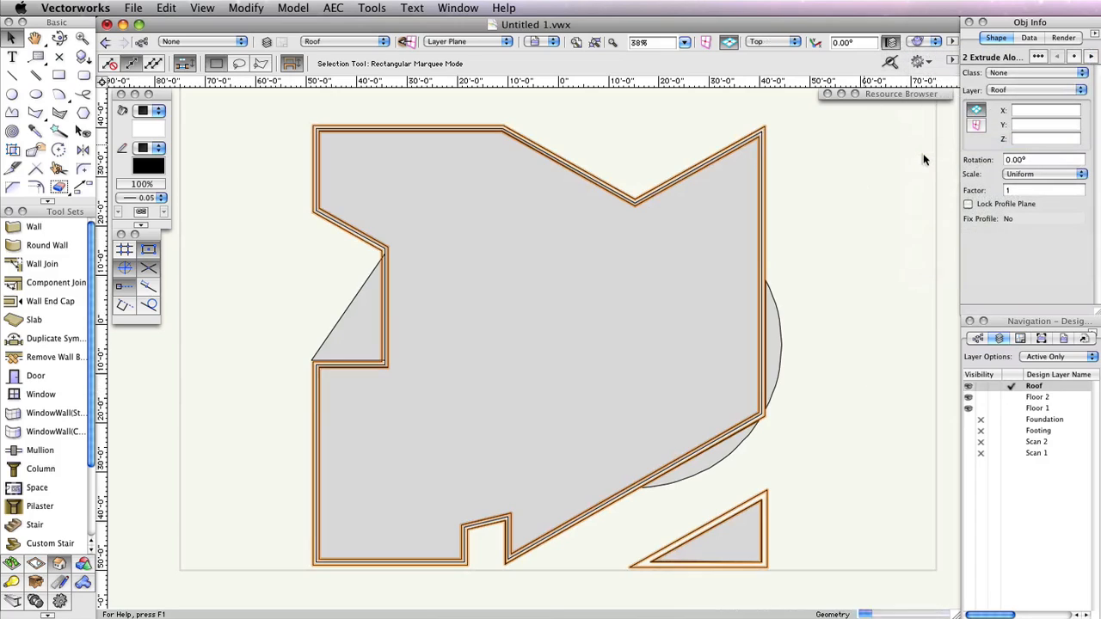
pyautogui.click(59, 38)
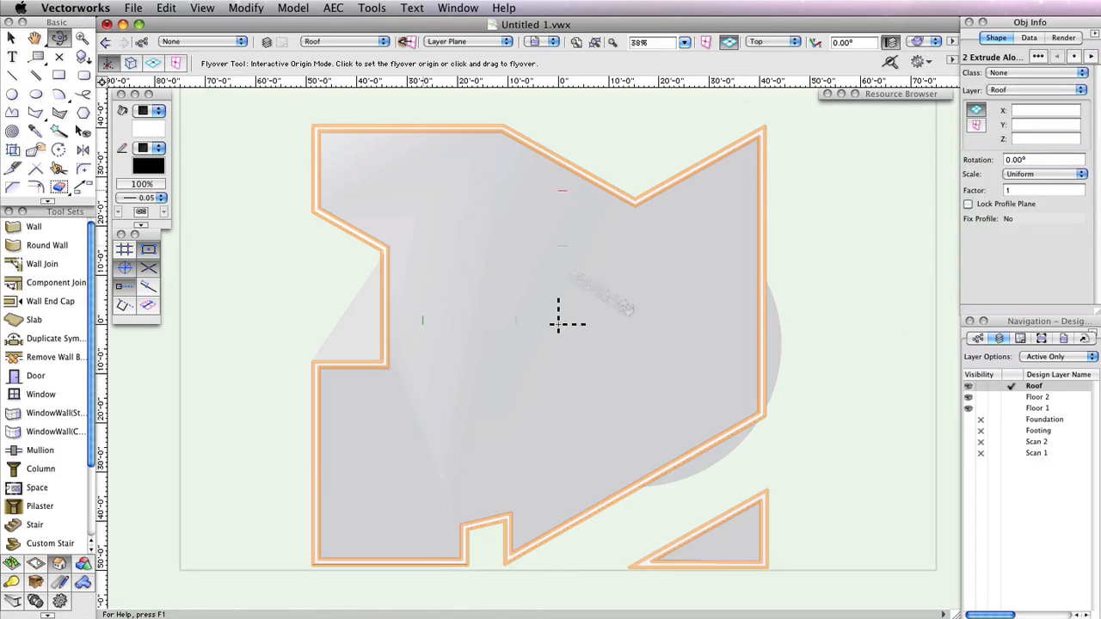
pyautogui.moveTo(853, 450)
pyautogui.mouseDown()
pyautogui.moveTo(851, 465)
pyautogui.moveTo(828, 454)
pyautogui.moveTo(831, 416)
pyautogui.moveTo(816, 383)
pyautogui.moveTo(908, 374)
pyautogui.mouseUp()
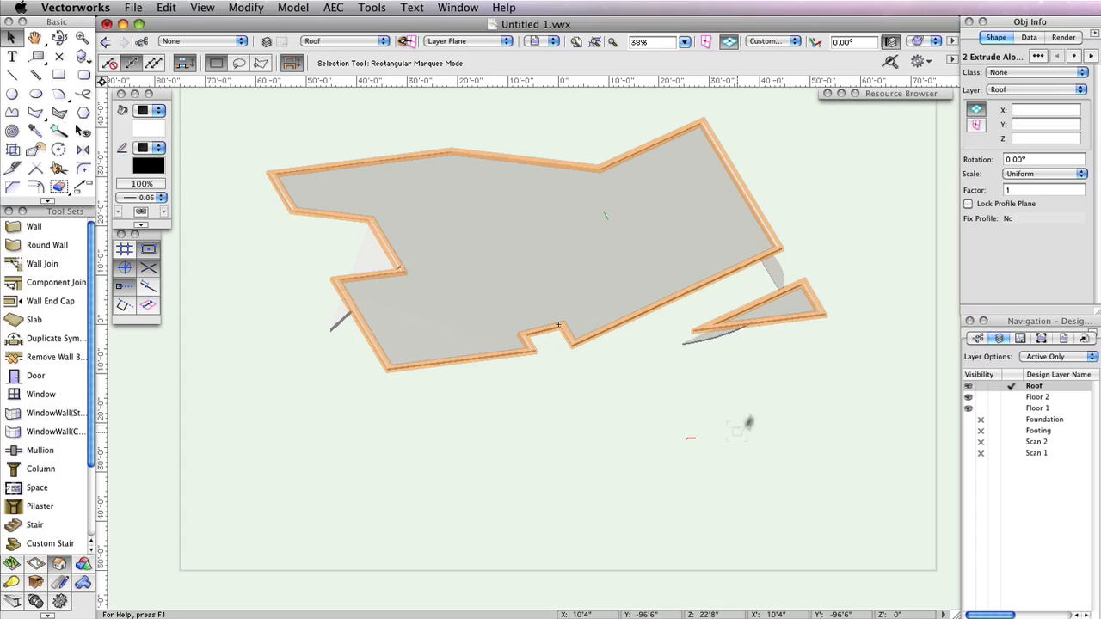
pyautogui.click(778, 42)
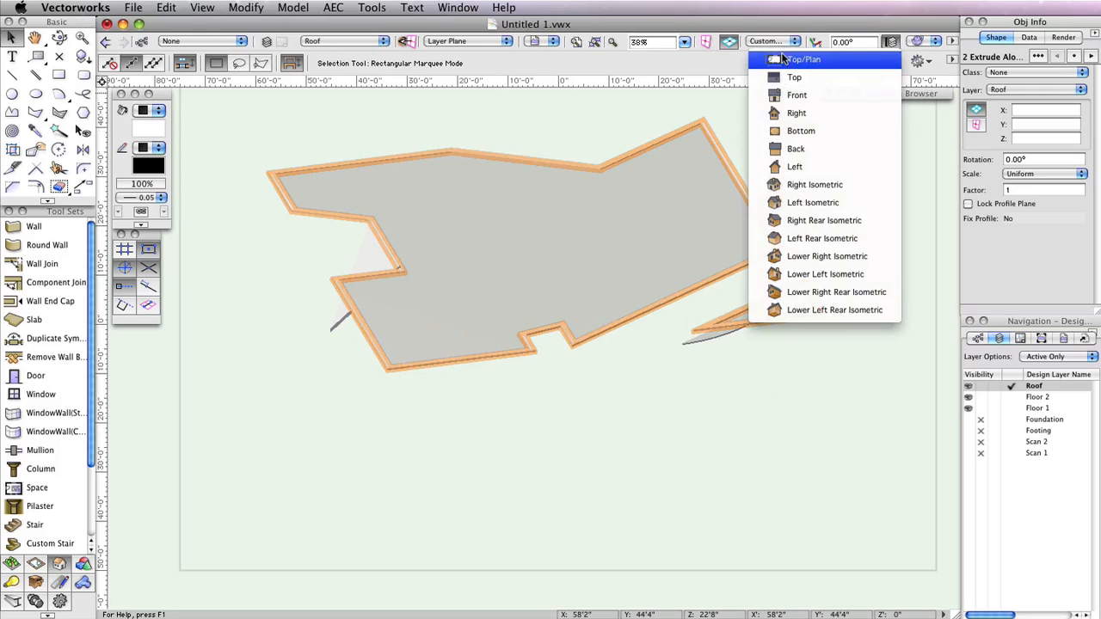
pyautogui.click(784, 59)
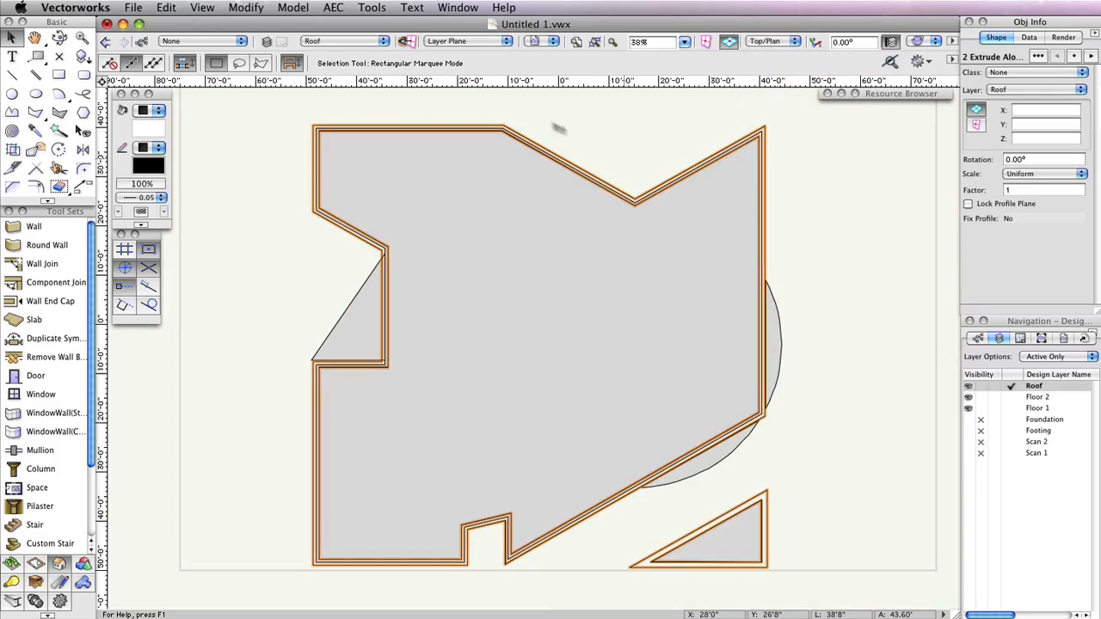
# Make Floor 2 the active layer with layer options set to Gray/Snap Others and the Roof layer hidden
pyautogui.click(379, 43)
pyautogui.click(360, 71)
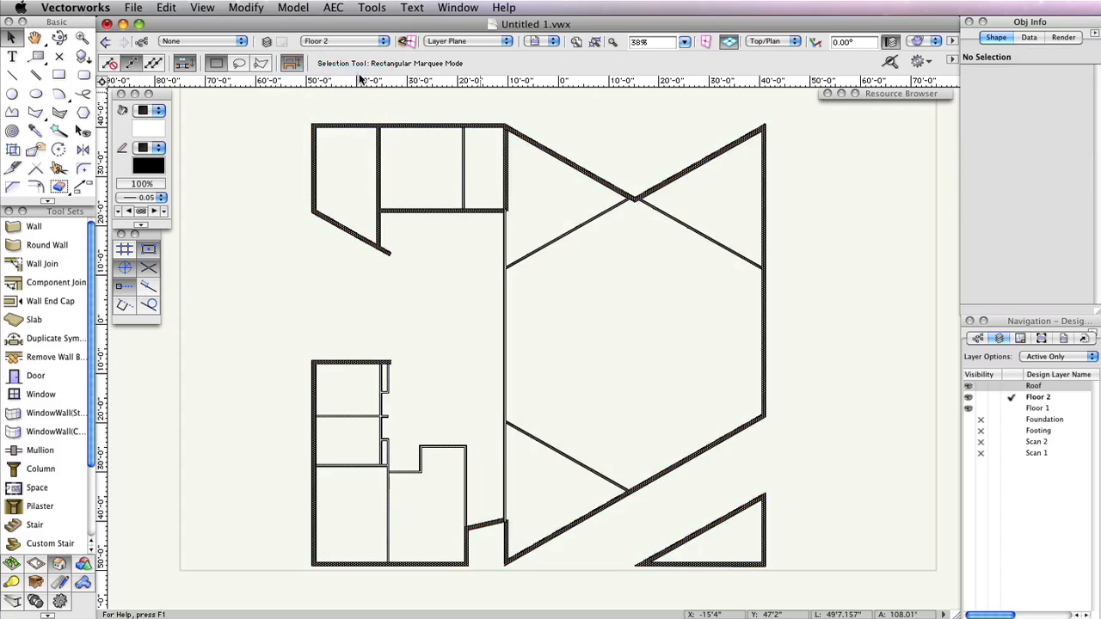
pyautogui.click(1063, 361)
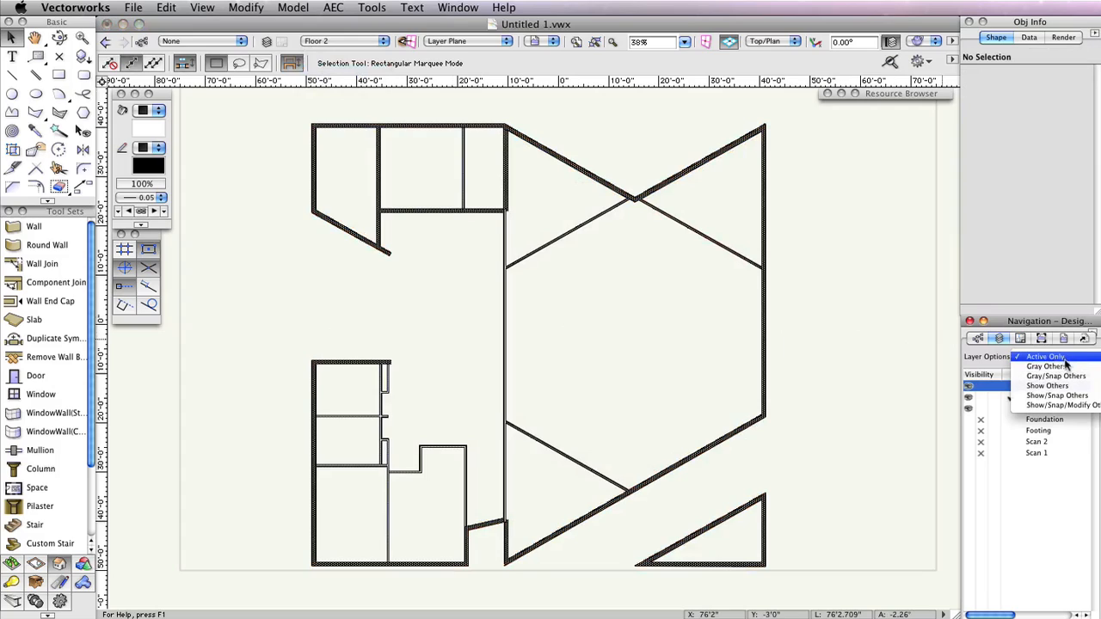
pyautogui.click(1076, 374)
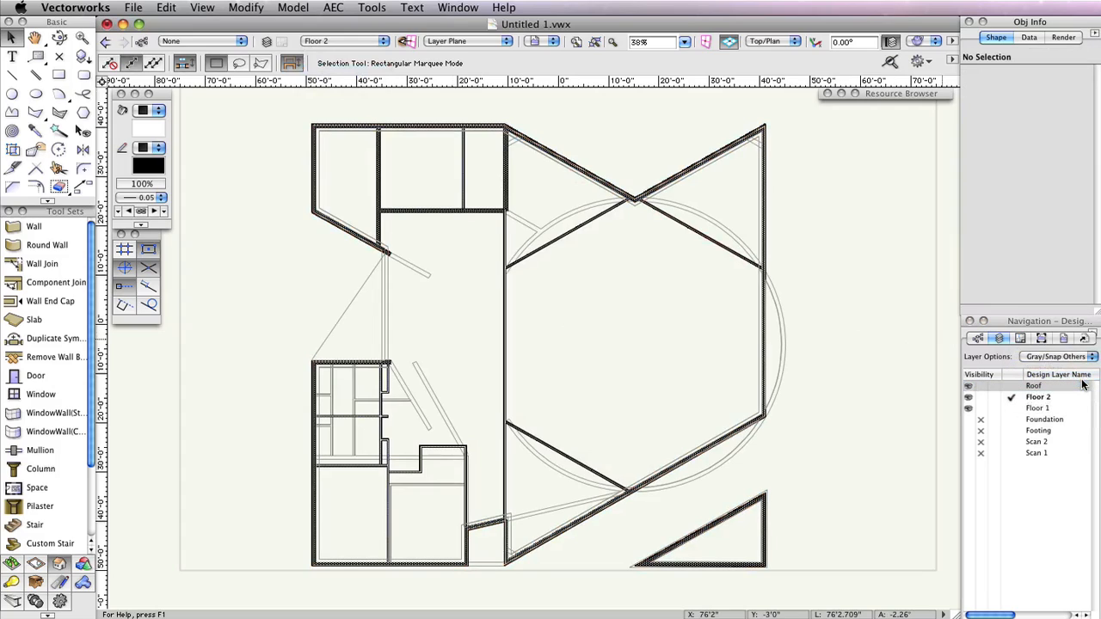
pyautogui.click(981, 387)
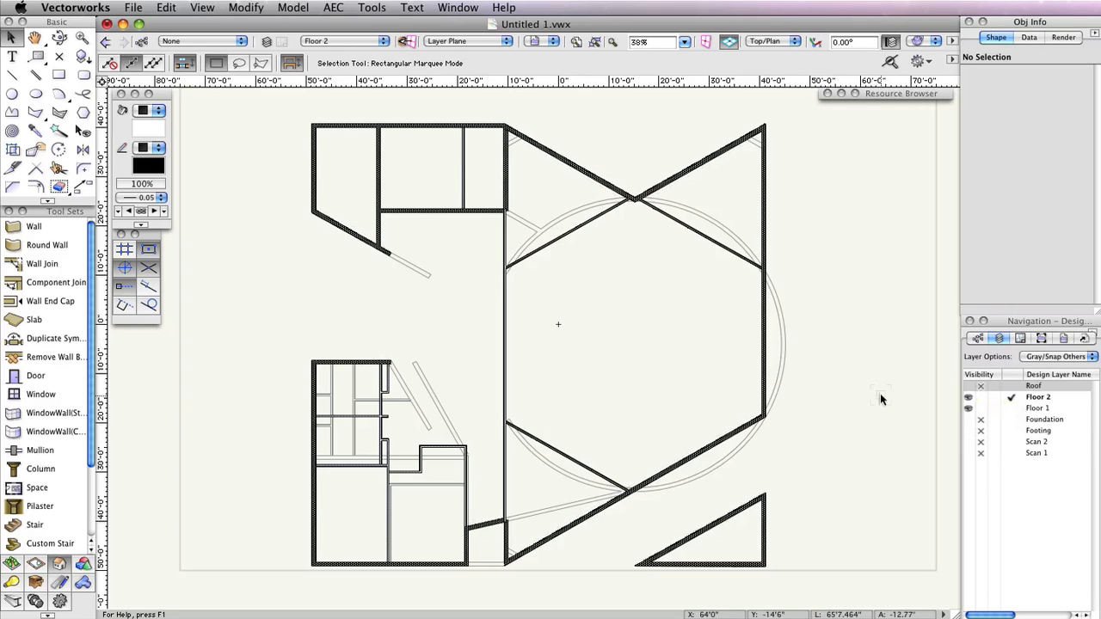
# Draw a Three Points Mode arc about 29'11" in radius along the outer edge of the grayed curved wall, between its meetings with the straight walls
pyautogui.scroll(2, 754, 444)
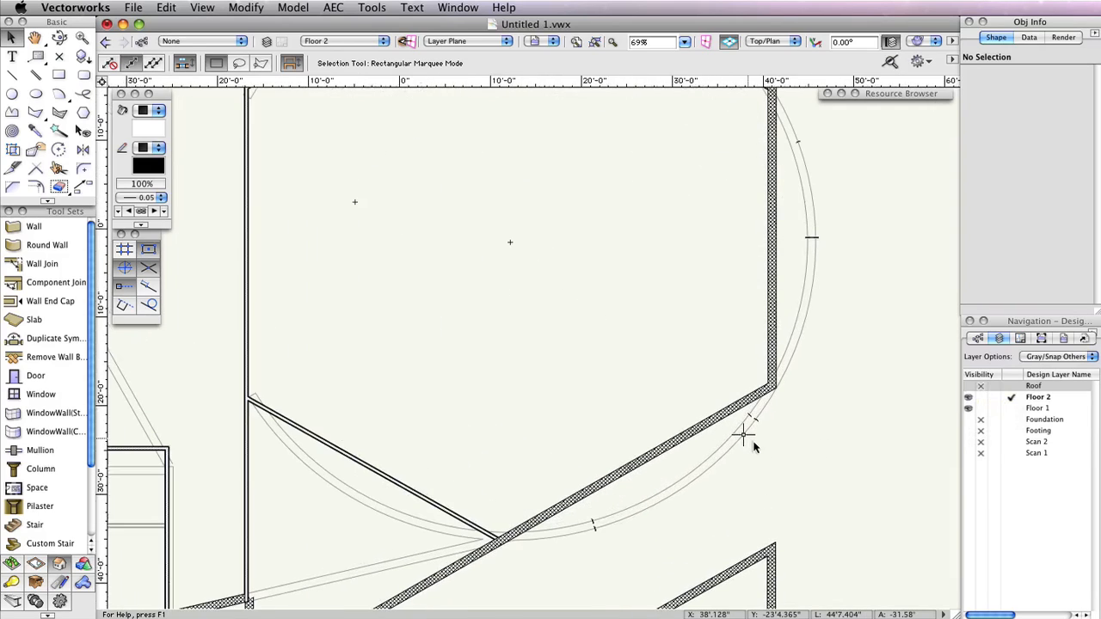
pyautogui.moveTo(904, 289); pyautogui.dragTo(811, 304, button='middle')
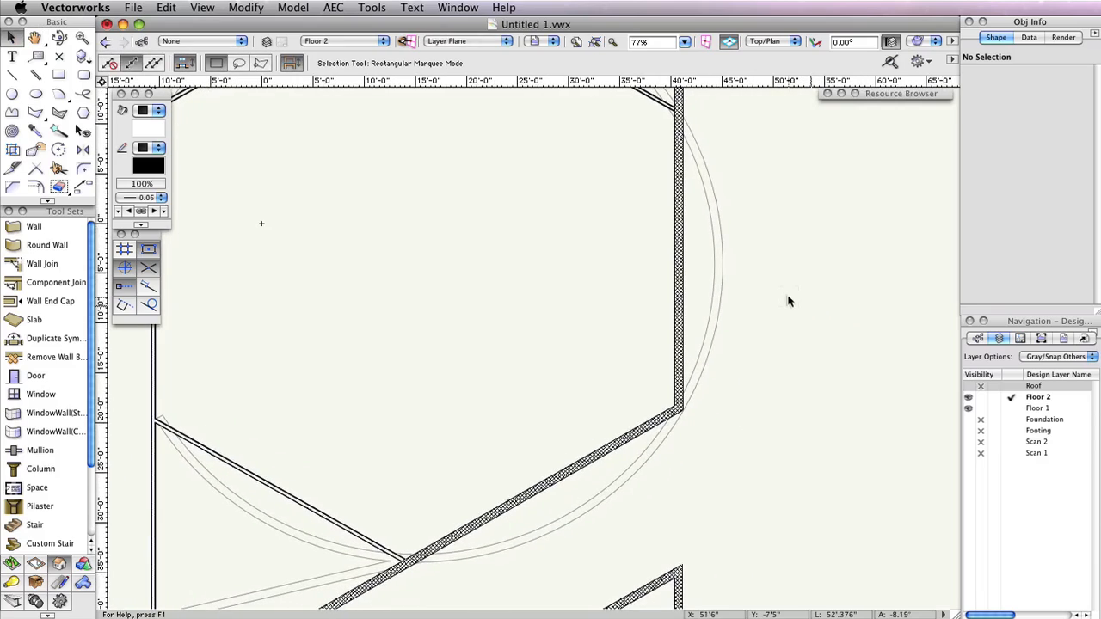
pyautogui.click(58, 93)
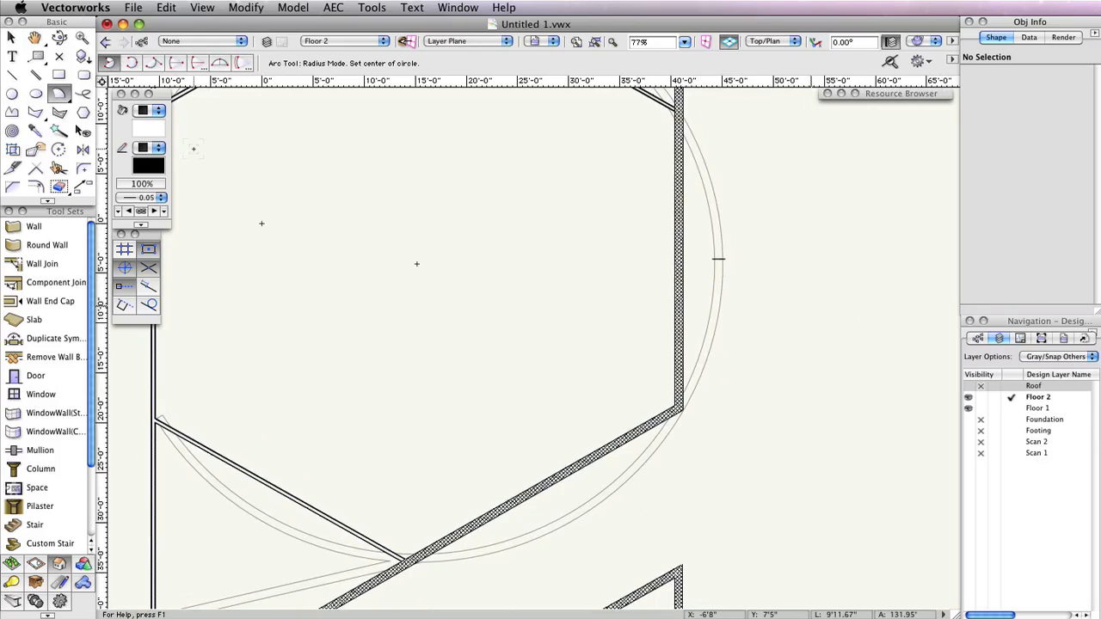
pyautogui.click(132, 63)
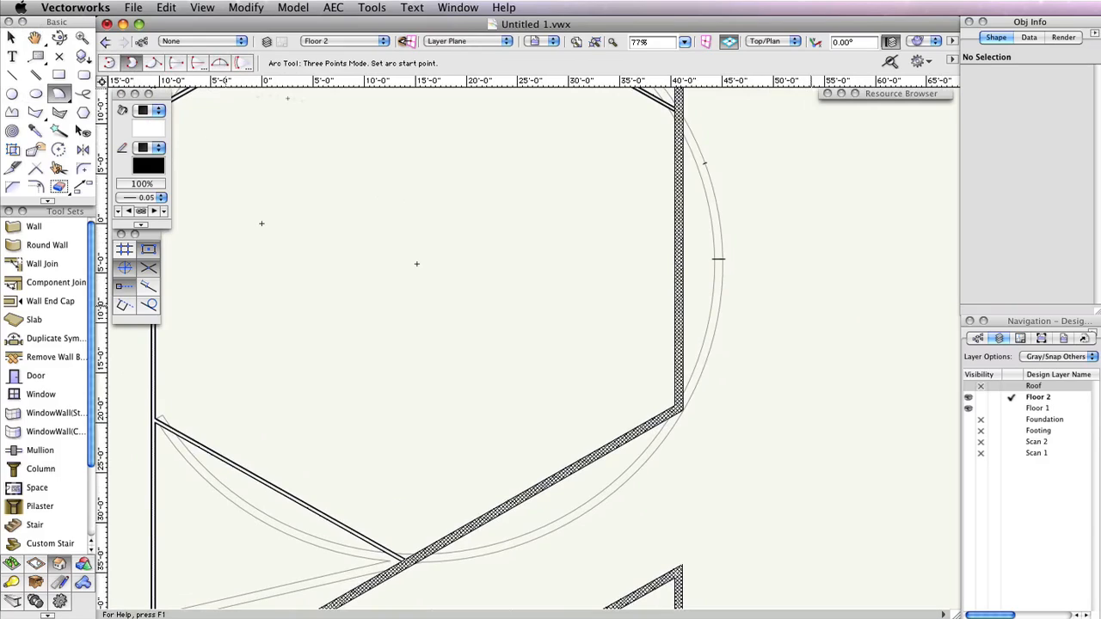
pyautogui.click(681, 121)
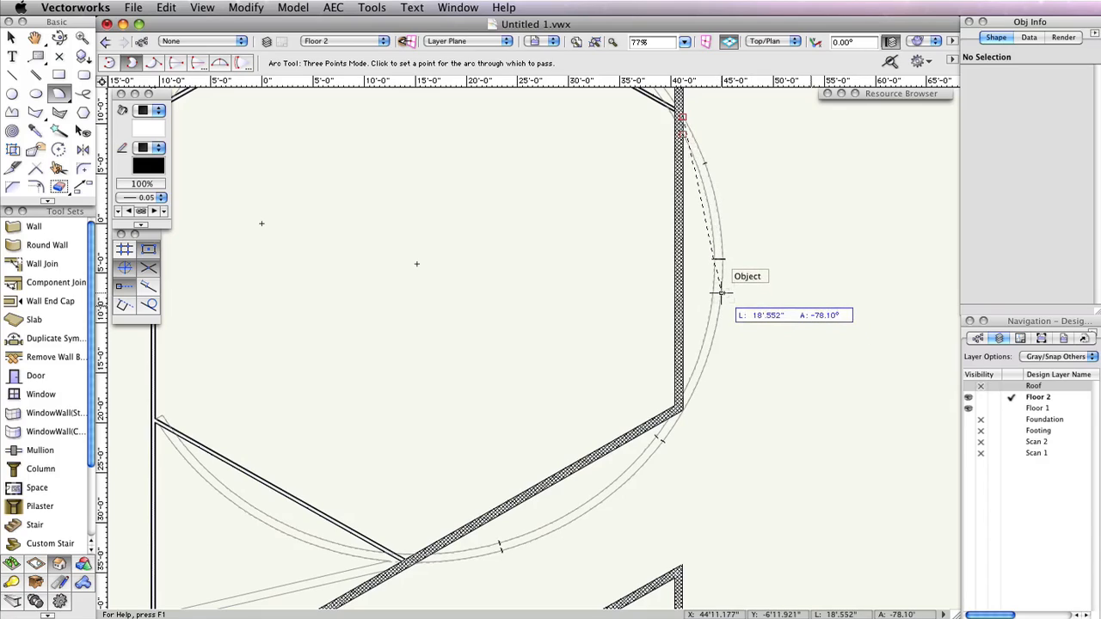
pyautogui.click(718, 258)
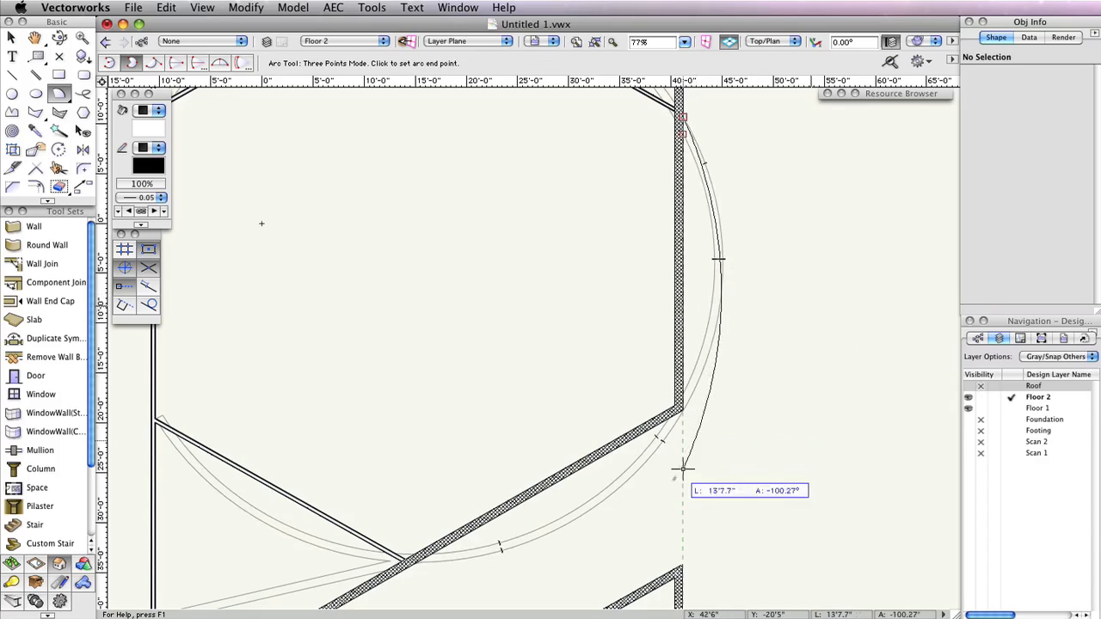
pyautogui.click(419, 560)
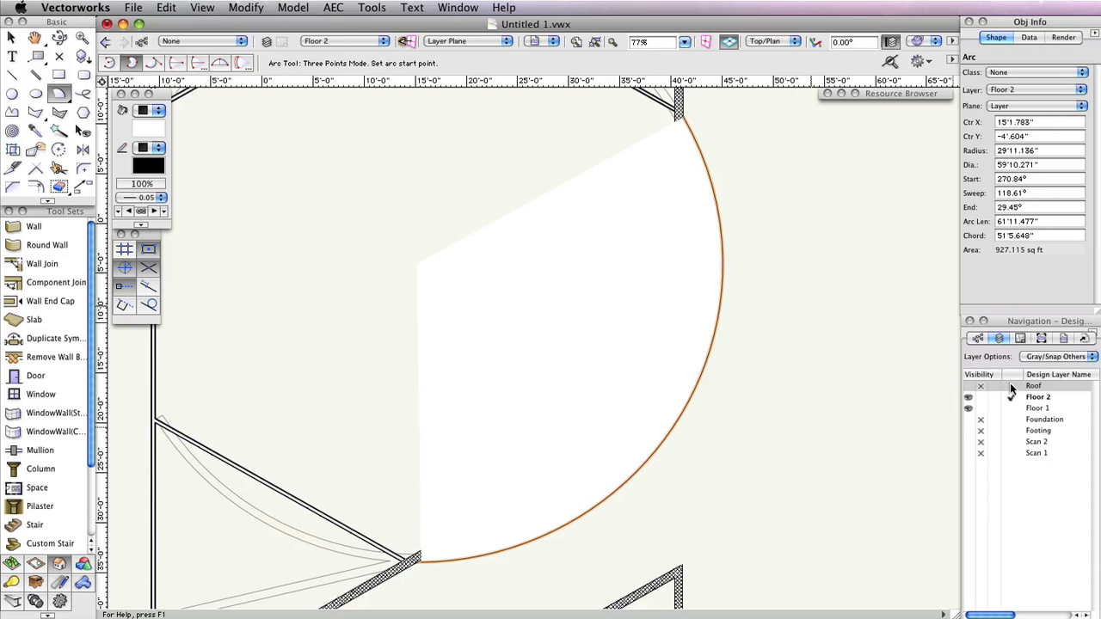
# Make Roof the active layer and open the roof outline's cap extrusion to edit its profile
pyautogui.click(344, 41)
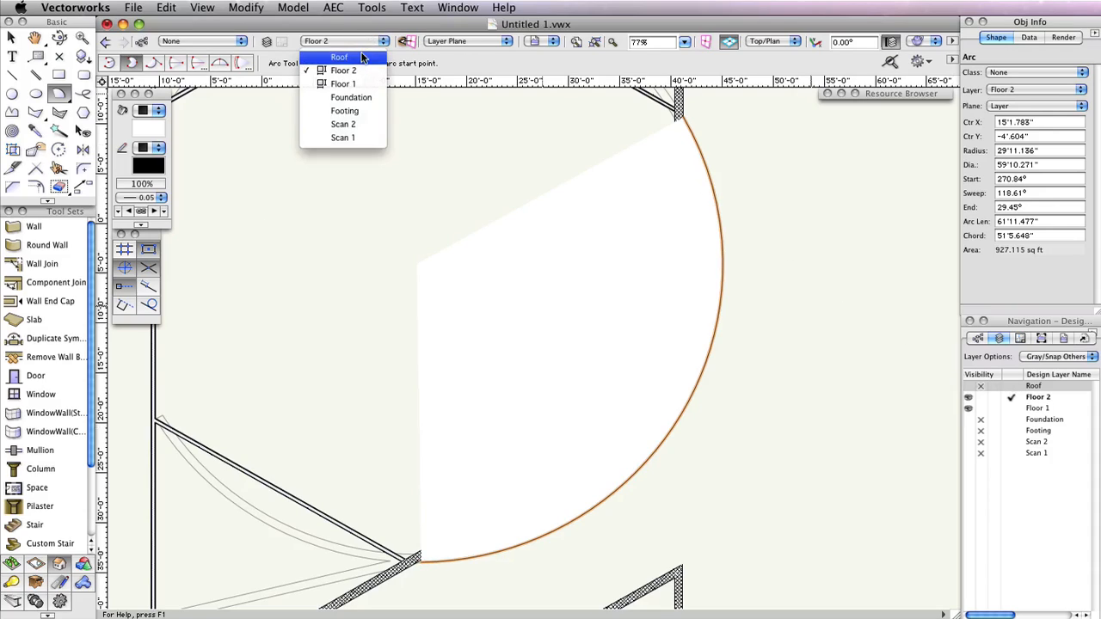
pyautogui.click(327, 47)
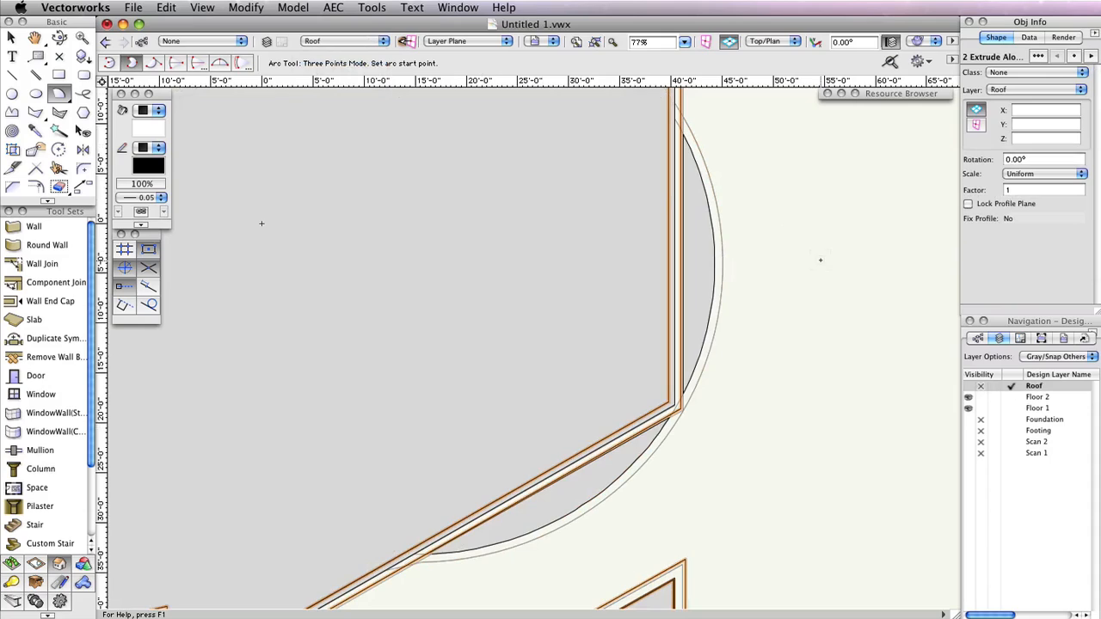
pyautogui.click(11, 37)
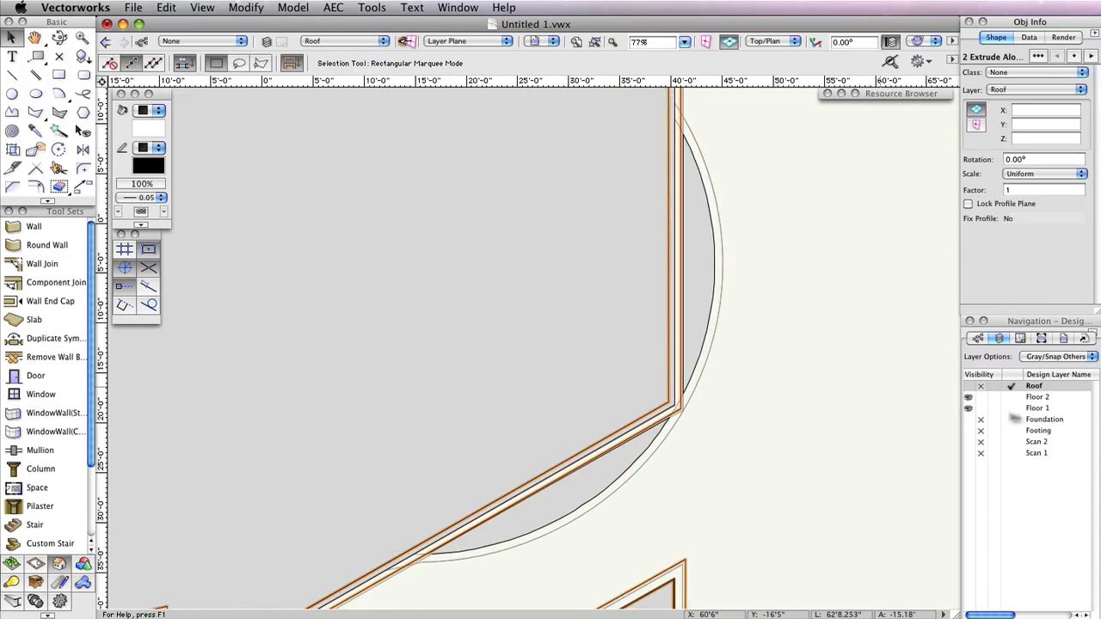
pyautogui.scroll(-2, 810, 329)
pyautogui.click(826, 297)
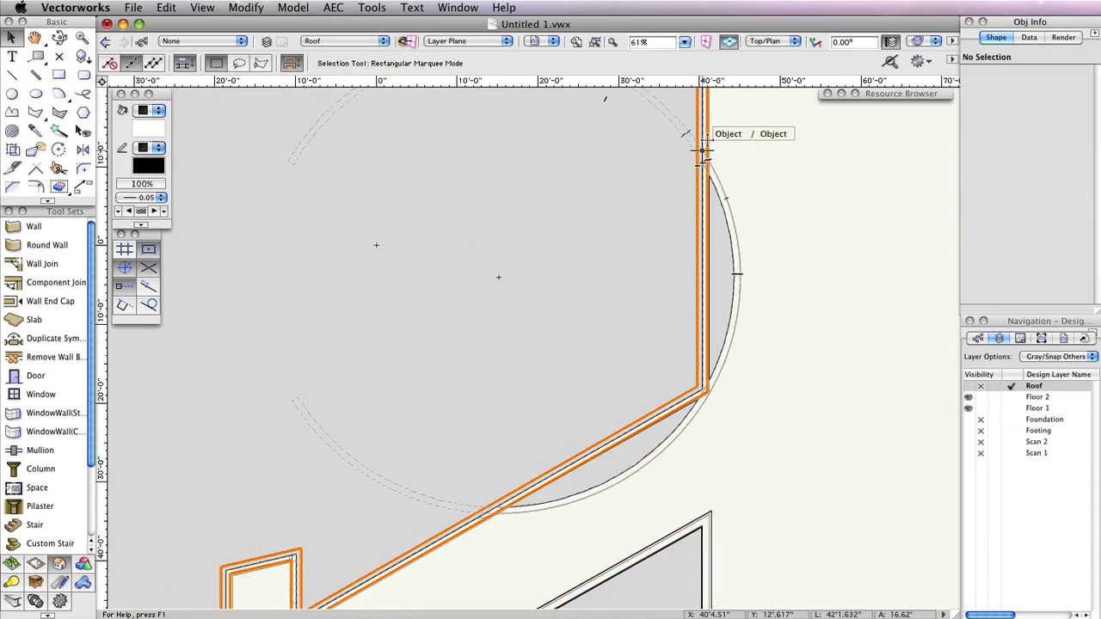
pyautogui.doubleClick(702, 150)
pyautogui.click(714, 252)
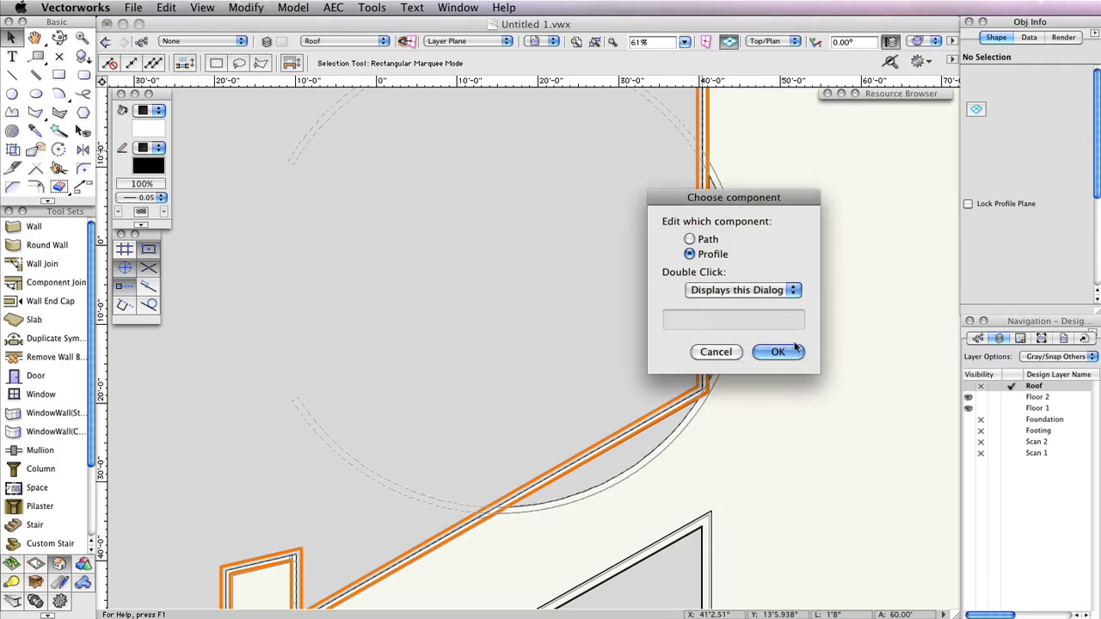
pyautogui.click(791, 353)
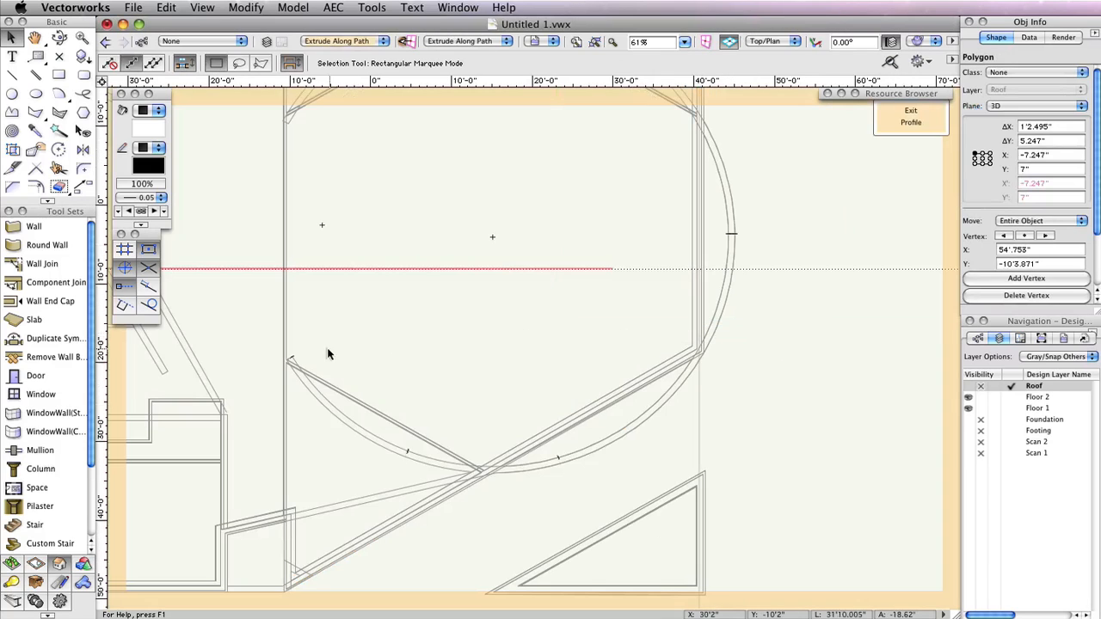
# Copy the cap's profile polygon and exit the profile editing mode
pyautogui.scroll(2, 605, 336)
pyautogui.scroll(2, 769, 238)
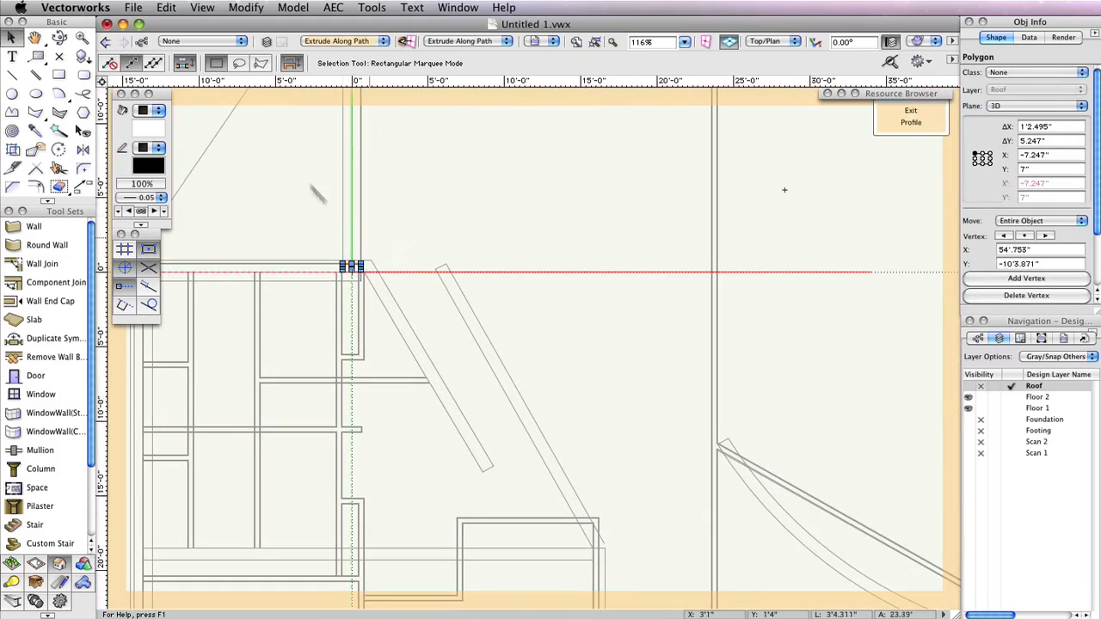
pyautogui.click(167, 8)
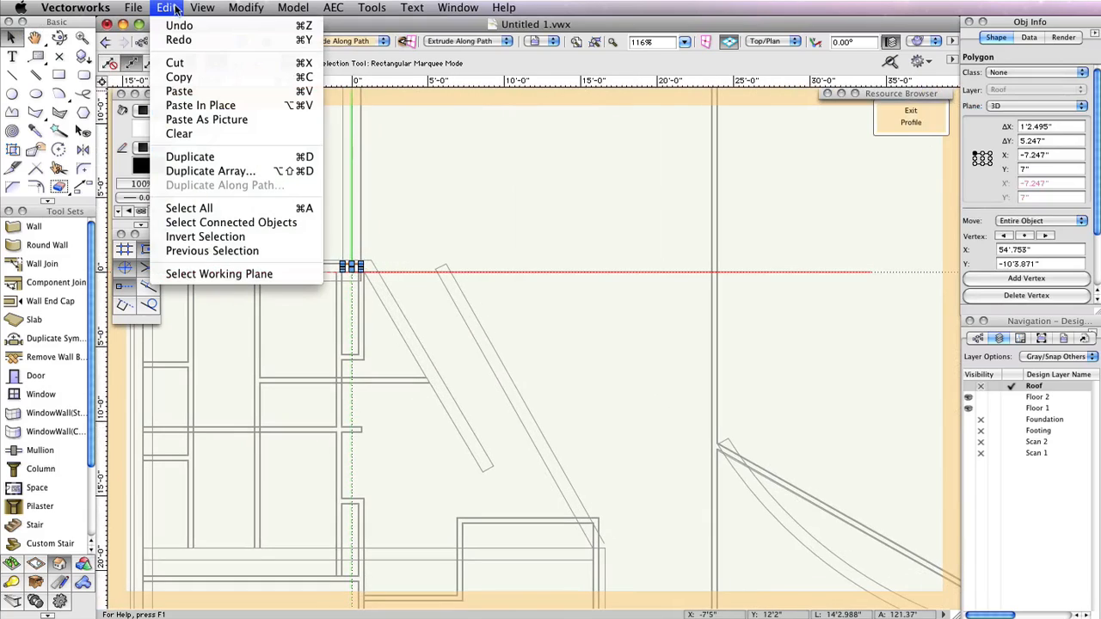
pyautogui.click(179, 77)
pyautogui.click(933, 126)
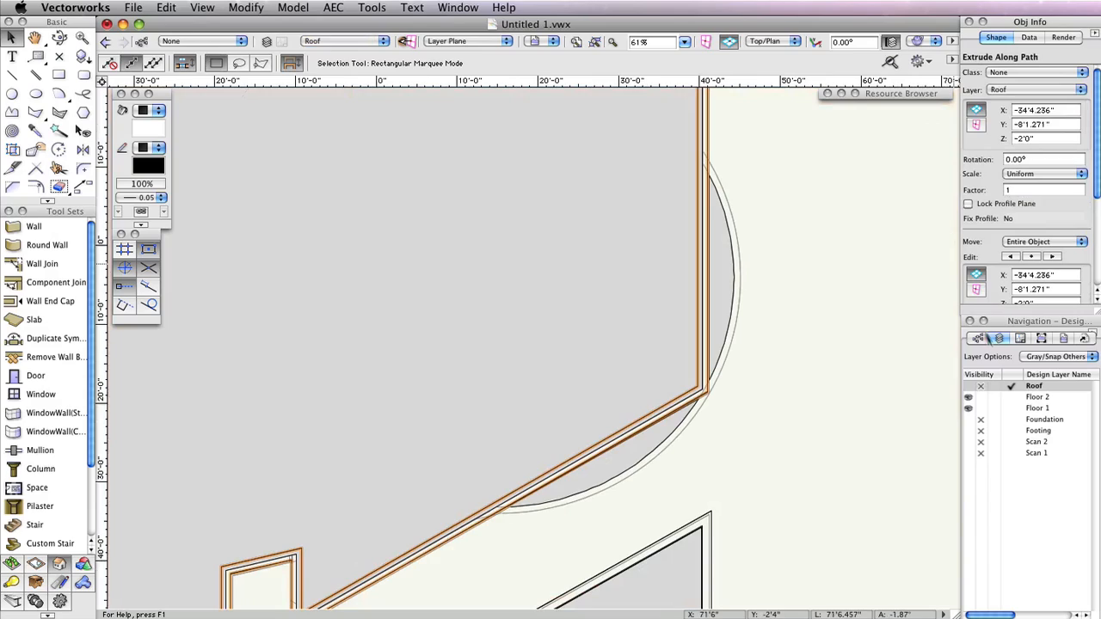
# Make Floor 2 the active layer and paste the copied cap profile into it
pyautogui.click(1013, 397)
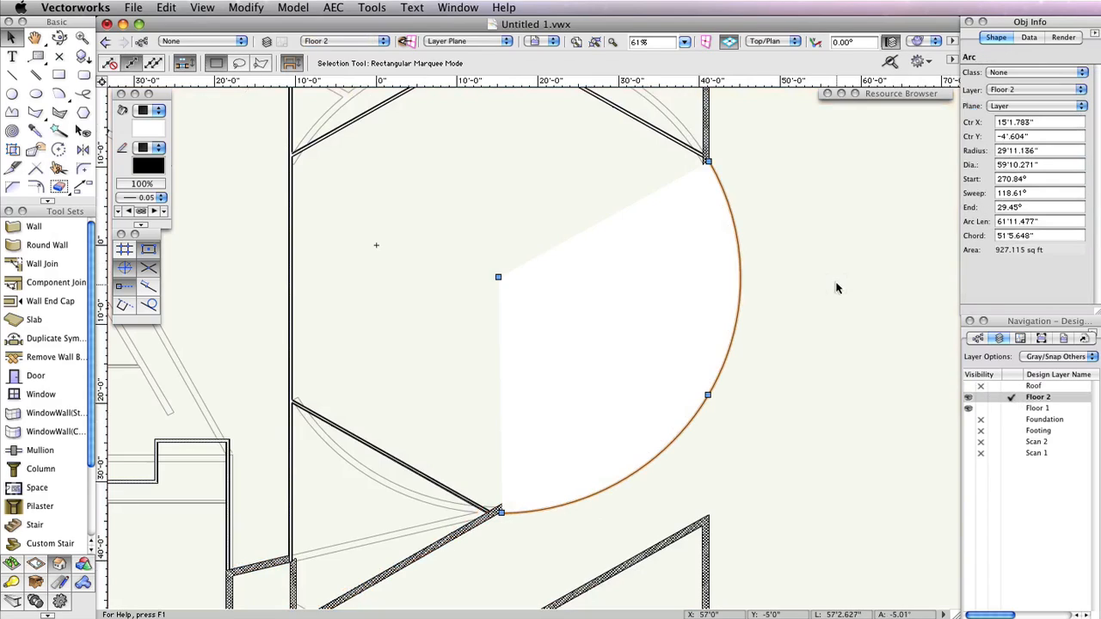
pyautogui.click(167, 7)
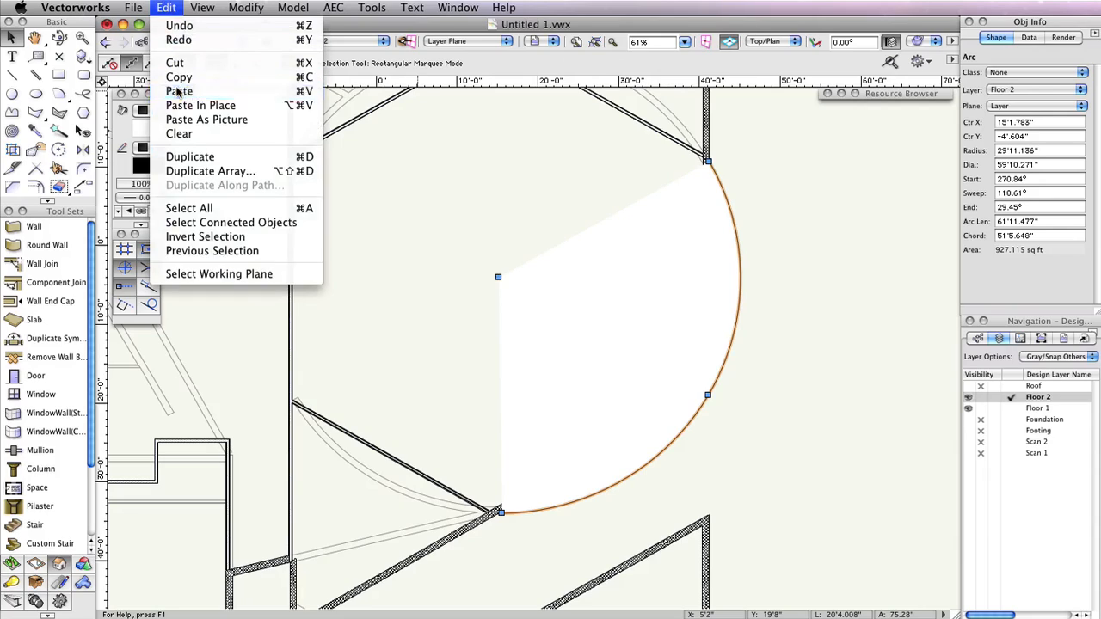
pyautogui.click(174, 92)
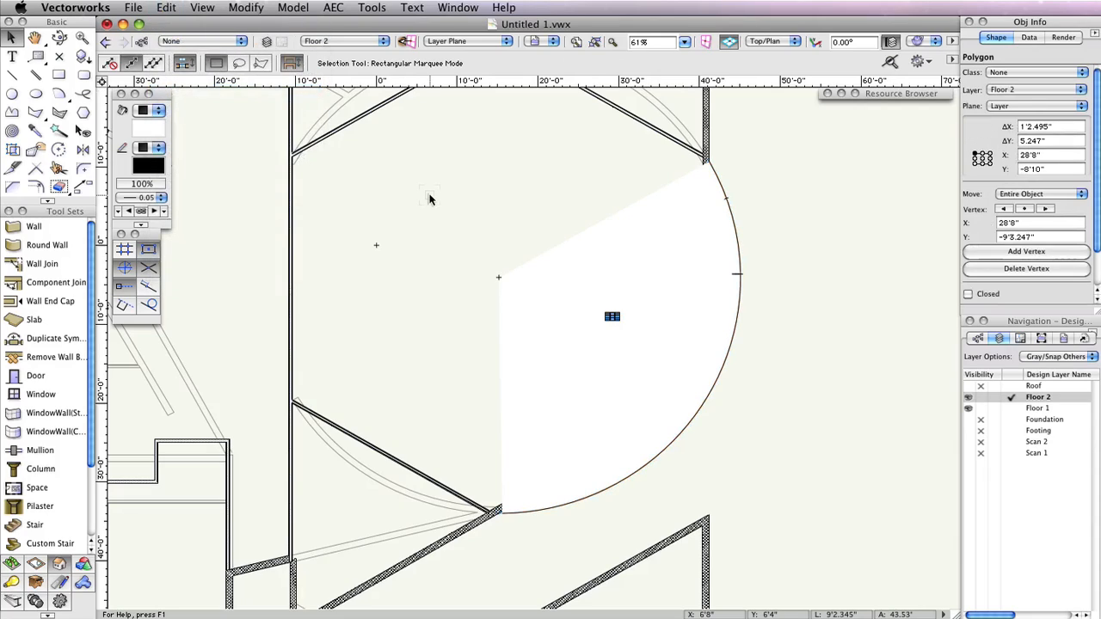
# Extrude the pasted profile along the curved wall's arc using Extrude Along Path with Uniform Scale and factor 1
pyautogui.keyDown('shift'); pyautogui.click(738, 256); pyautogui.keyUp('shift')
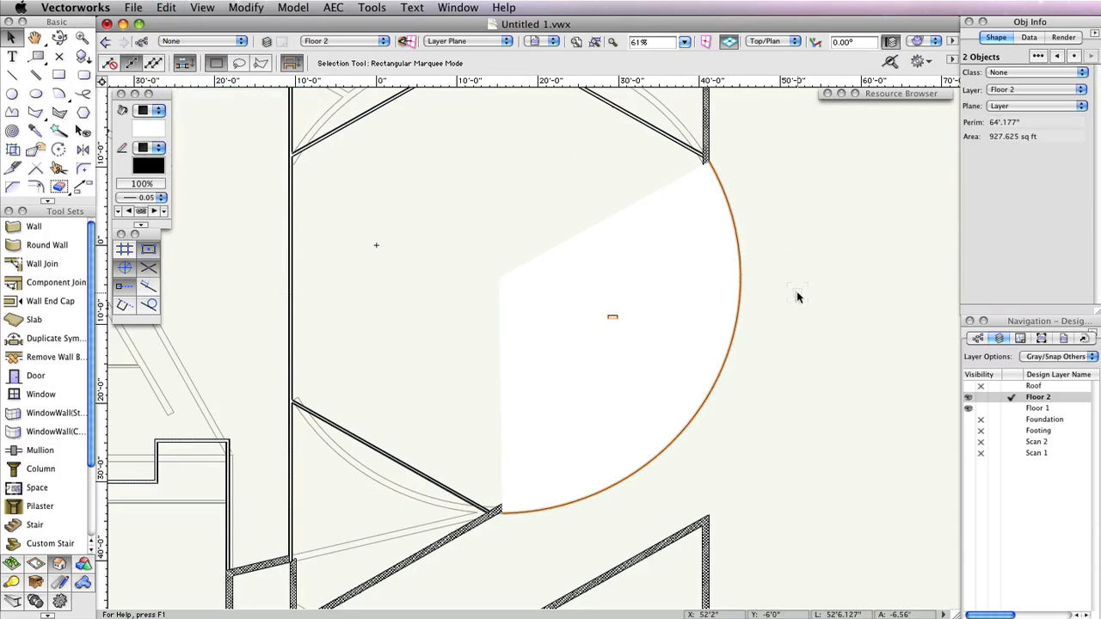
pyautogui.click(277, 8)
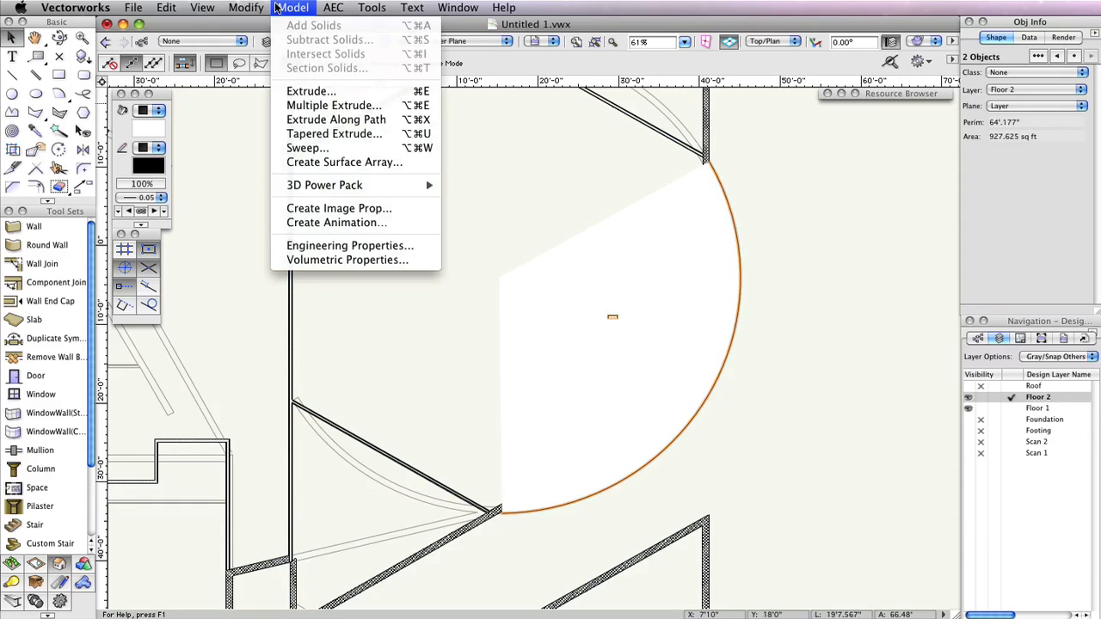
pyautogui.click(362, 124)
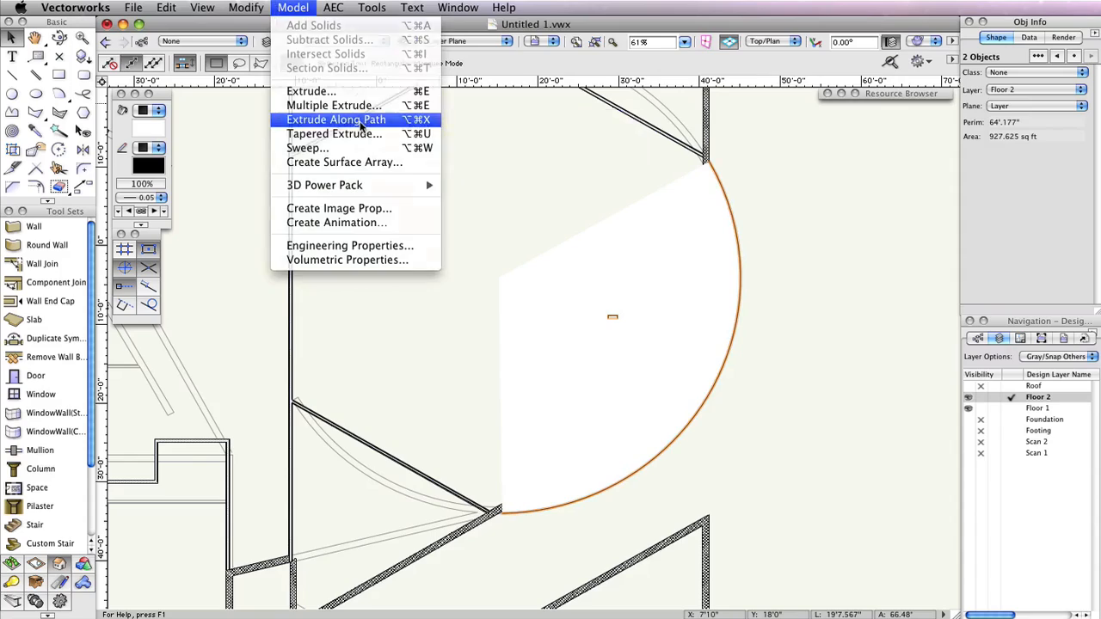
pyautogui.moveTo(712, 179); pyautogui.dragTo(816, 187)
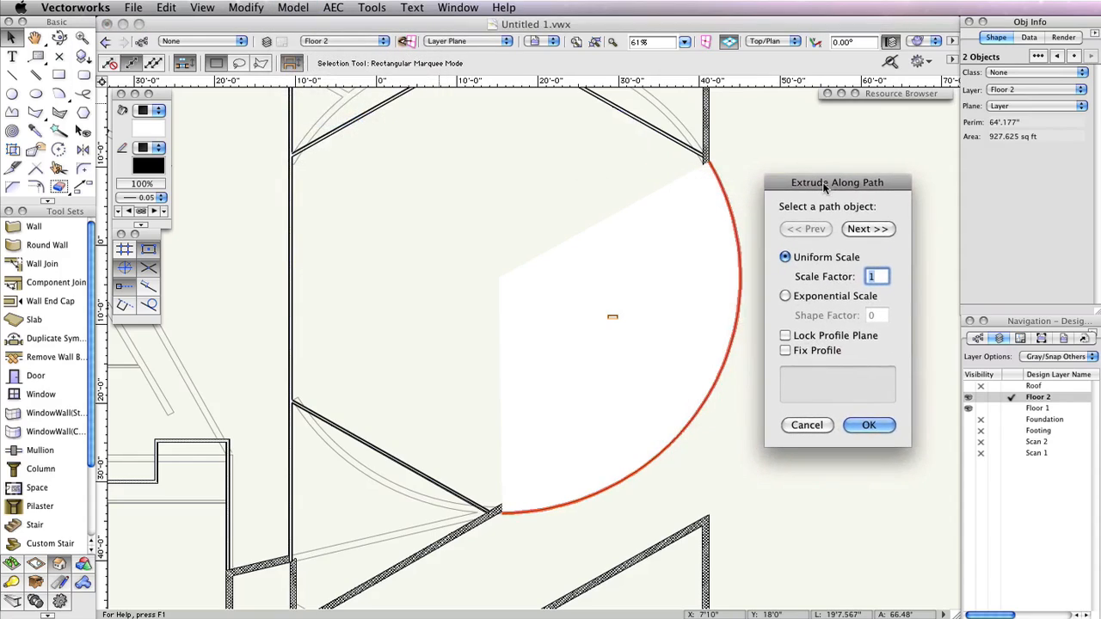
pyautogui.click(883, 423)
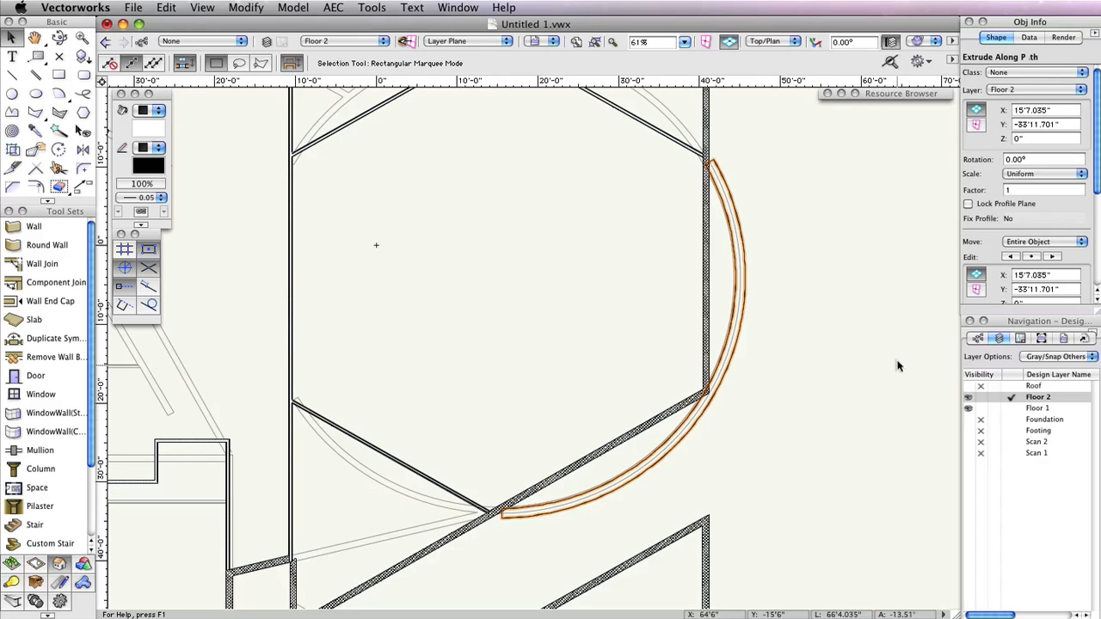
# Reassign the curved cap extrusion to the Roof layer, and make that layer visible and active
pyautogui.click(1029, 91)
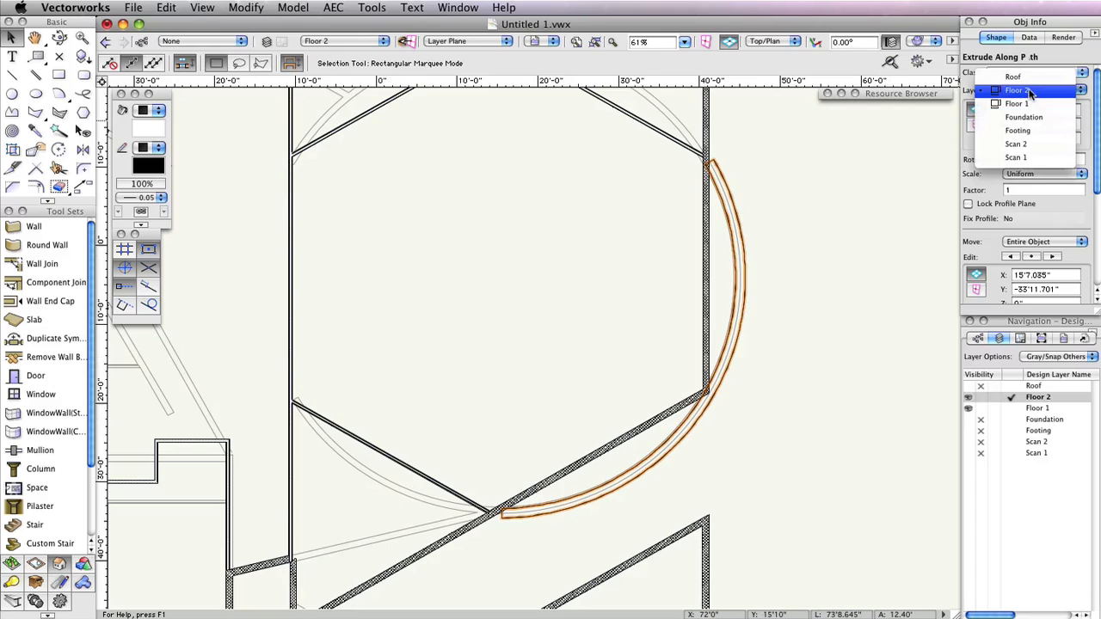
pyautogui.click(1030, 78)
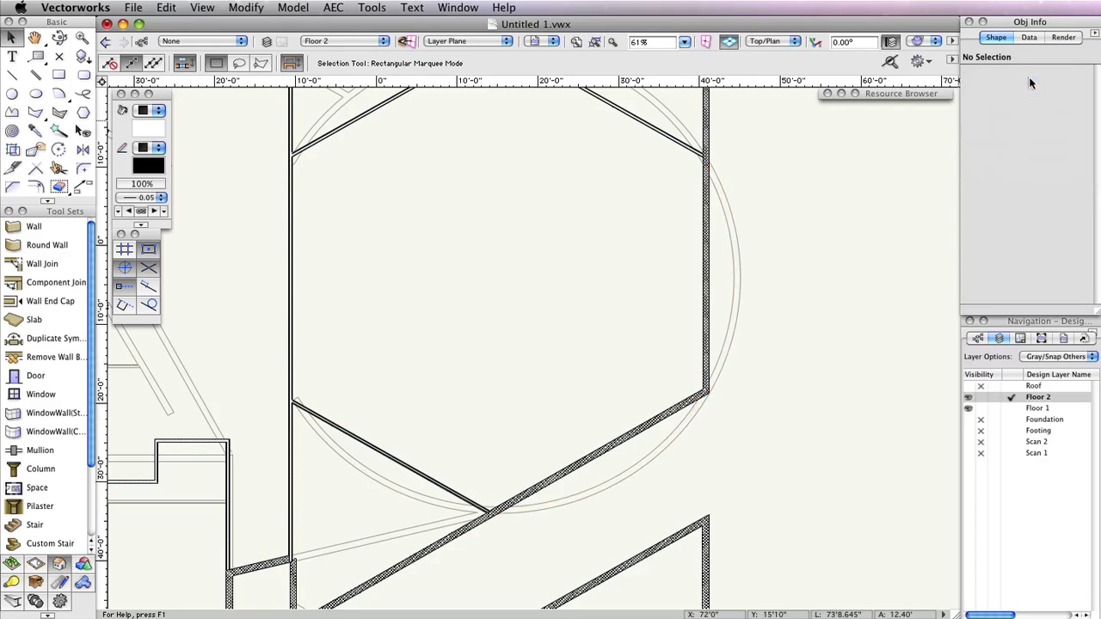
pyautogui.click(969, 387)
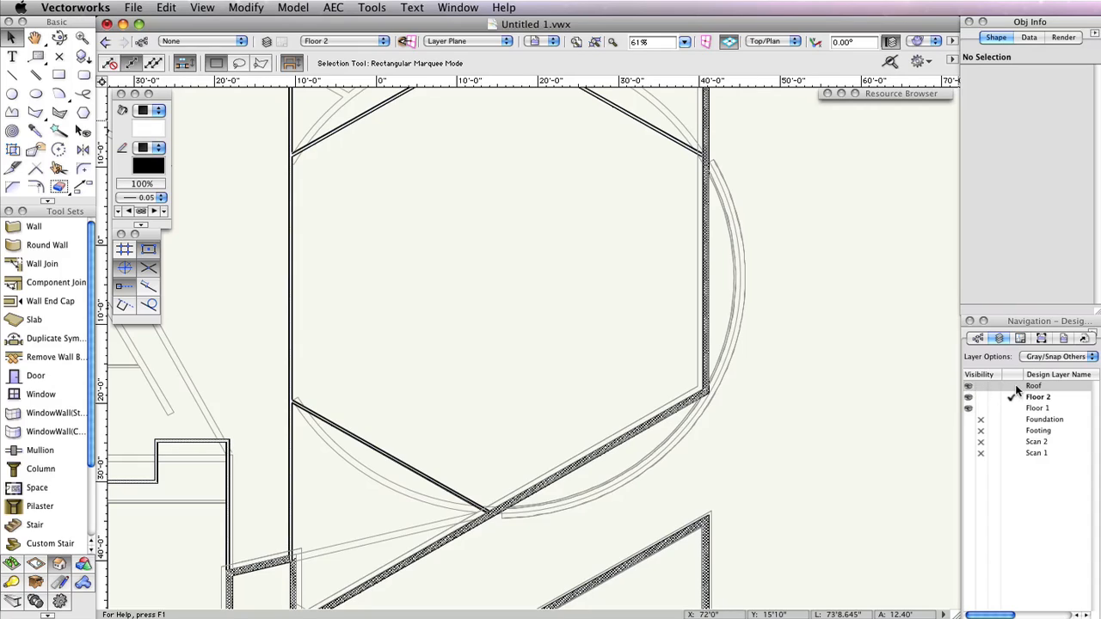
pyautogui.click(1012, 386)
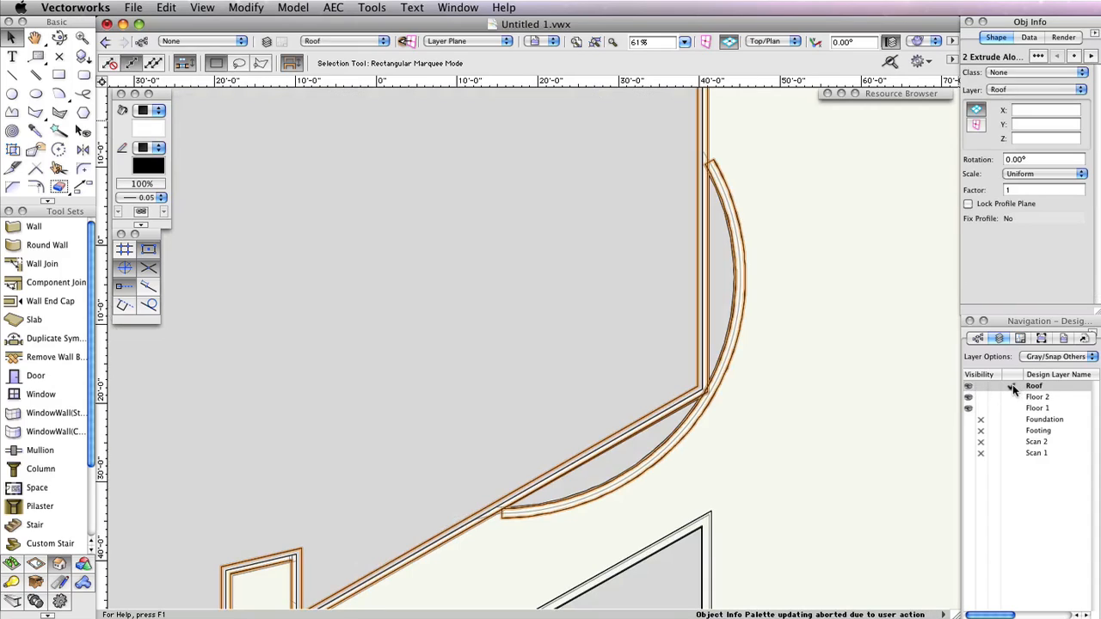
# In a Right Isometric view, set the curved cap extrusion's Z to -12'0"
pyautogui.click(772, 45)
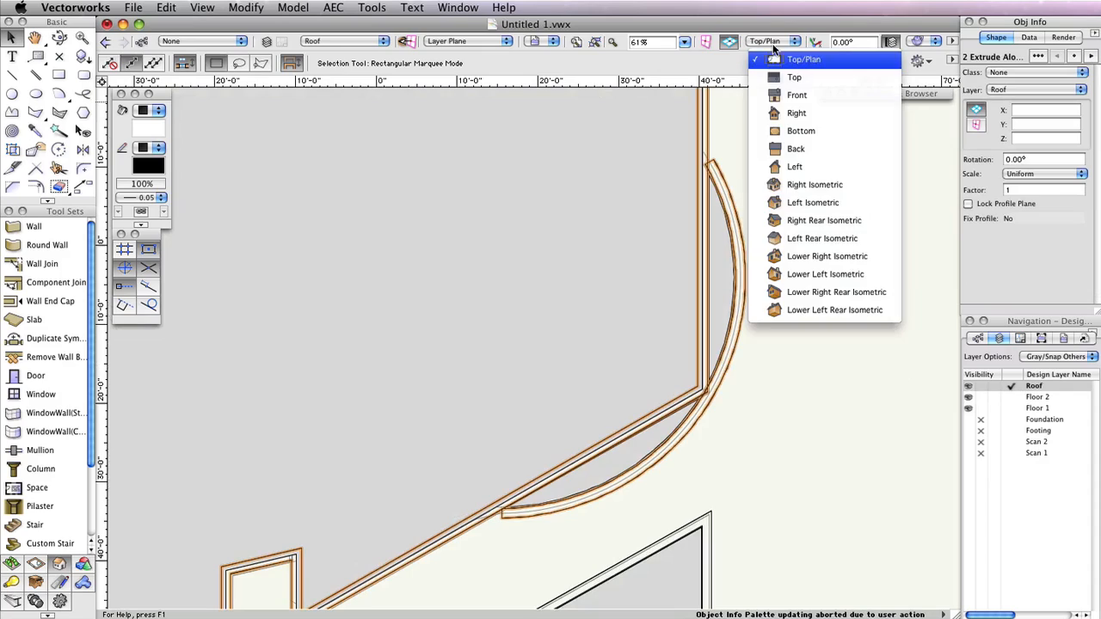
pyautogui.click(815, 184)
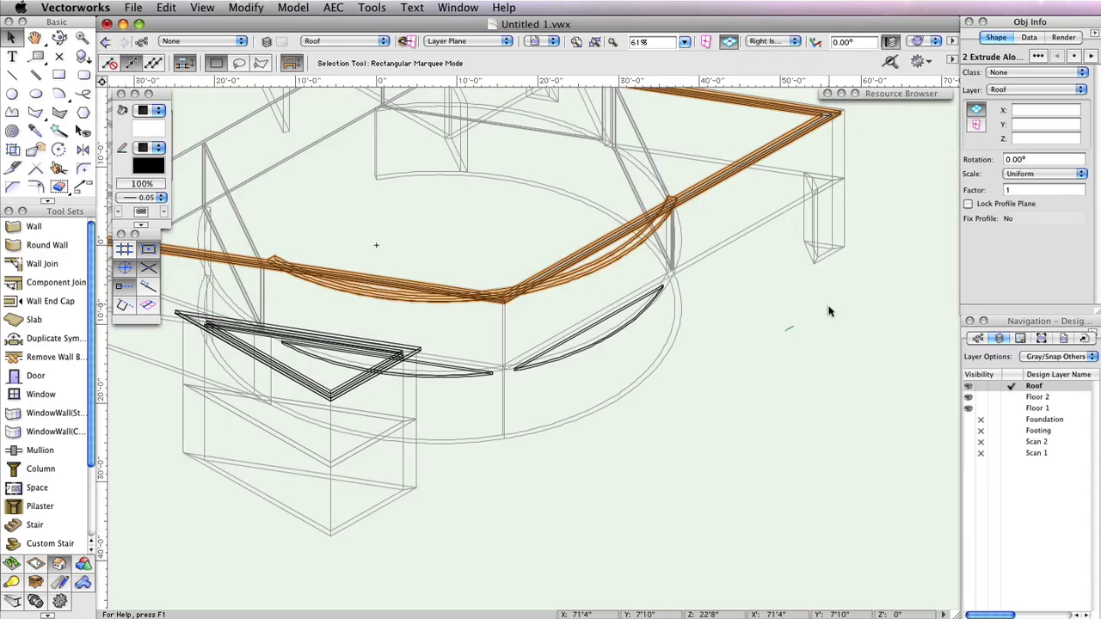
pyautogui.click(789, 335)
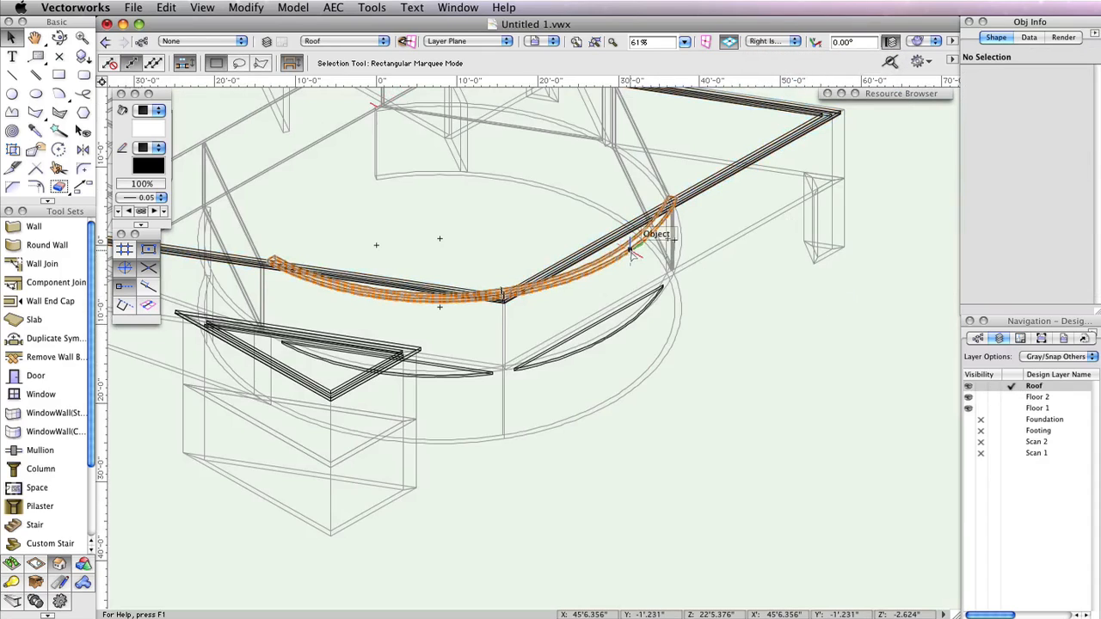
pyautogui.click(665, 299)
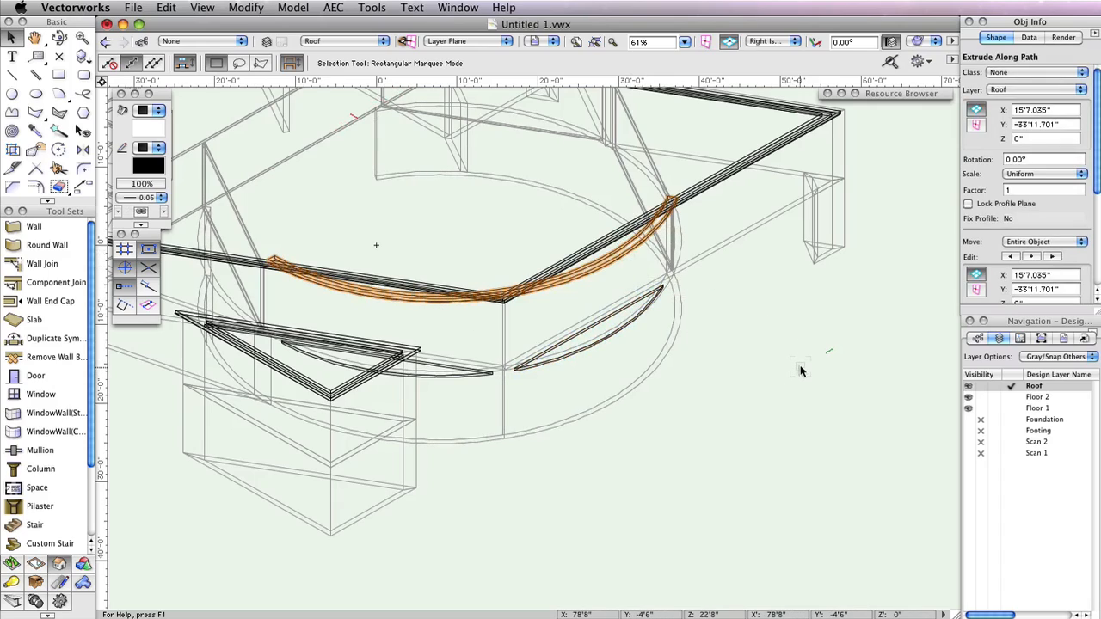
pyautogui.click(1026, 136)
pyautogui.doubleClick(1025, 136)
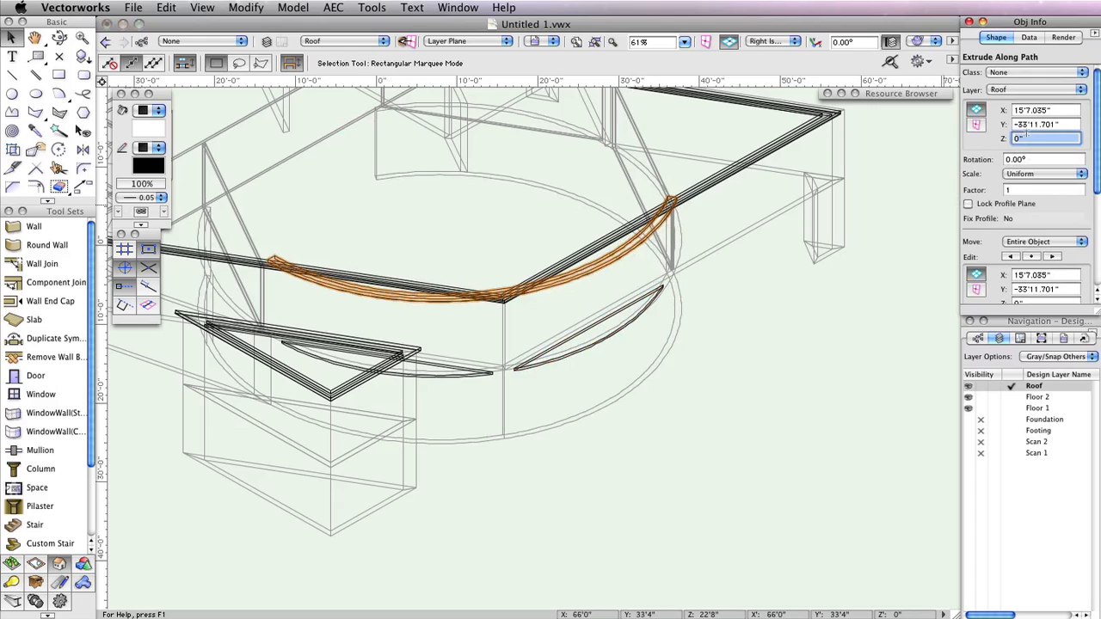
pyautogui.write("-12'")
pyautogui.press('Return')
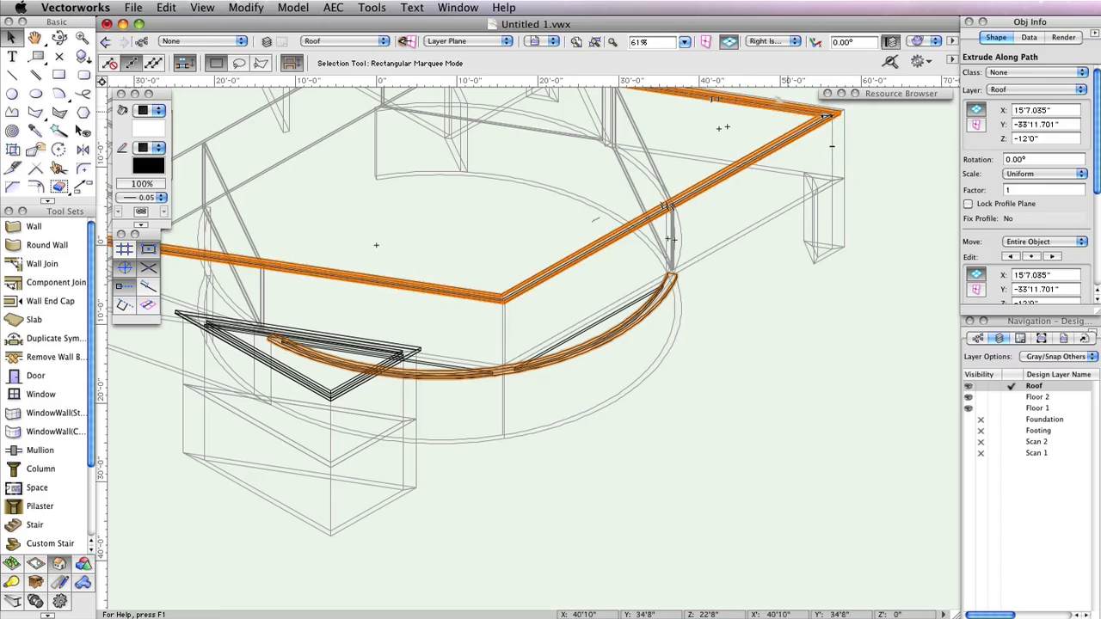
pyautogui.click(770, 357)
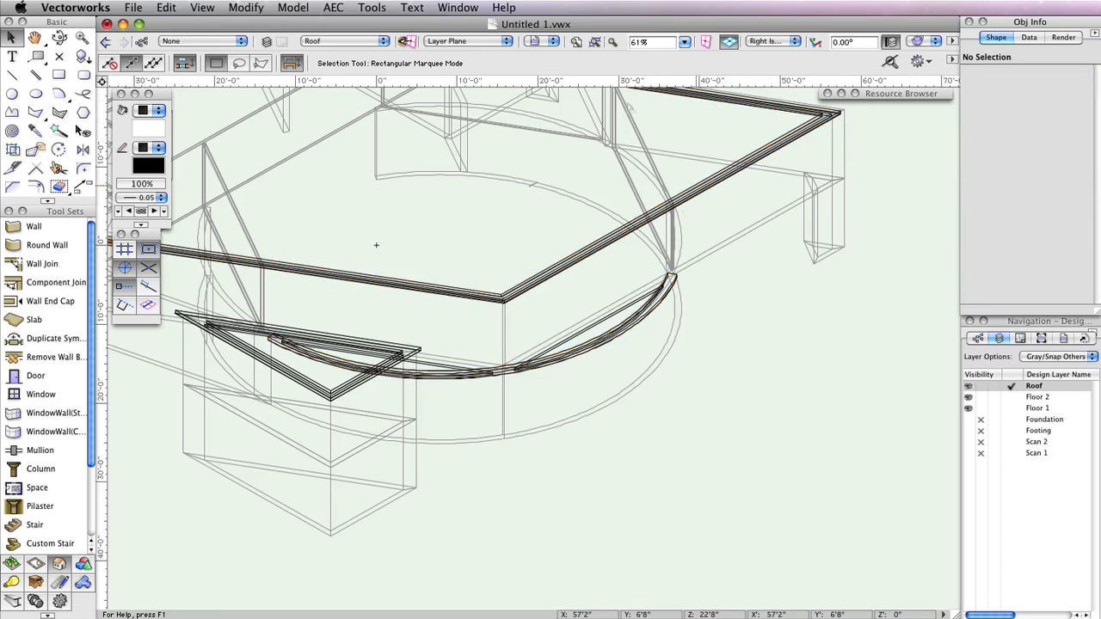
# Set the layer options to Show/Snap Others and render the whole model in OpenGL
pyautogui.click(595, 43)
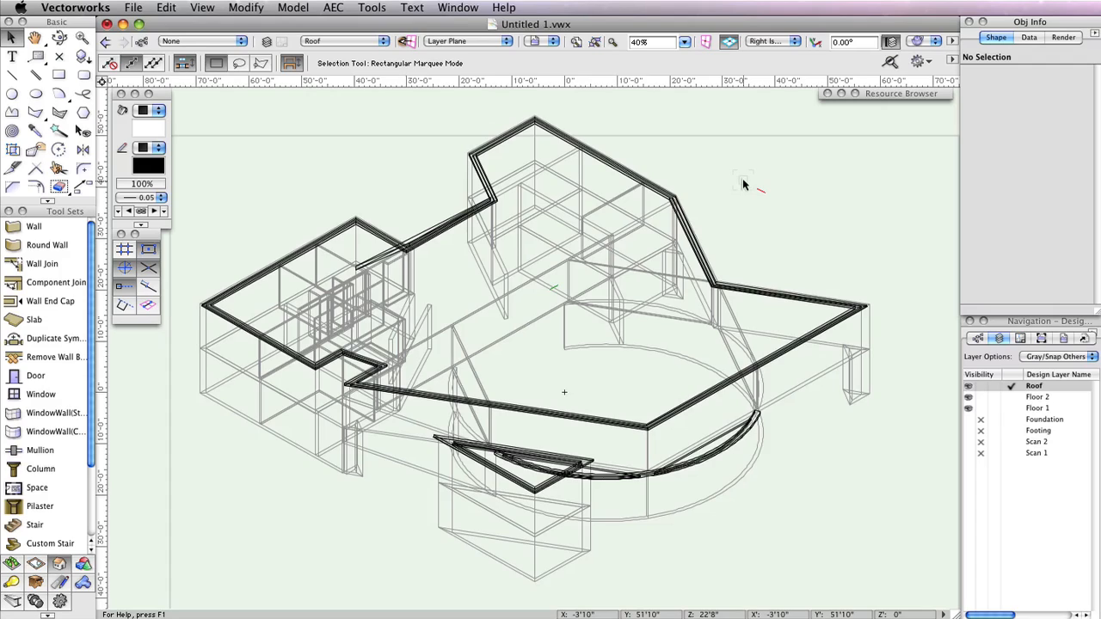
pyautogui.click(1053, 361)
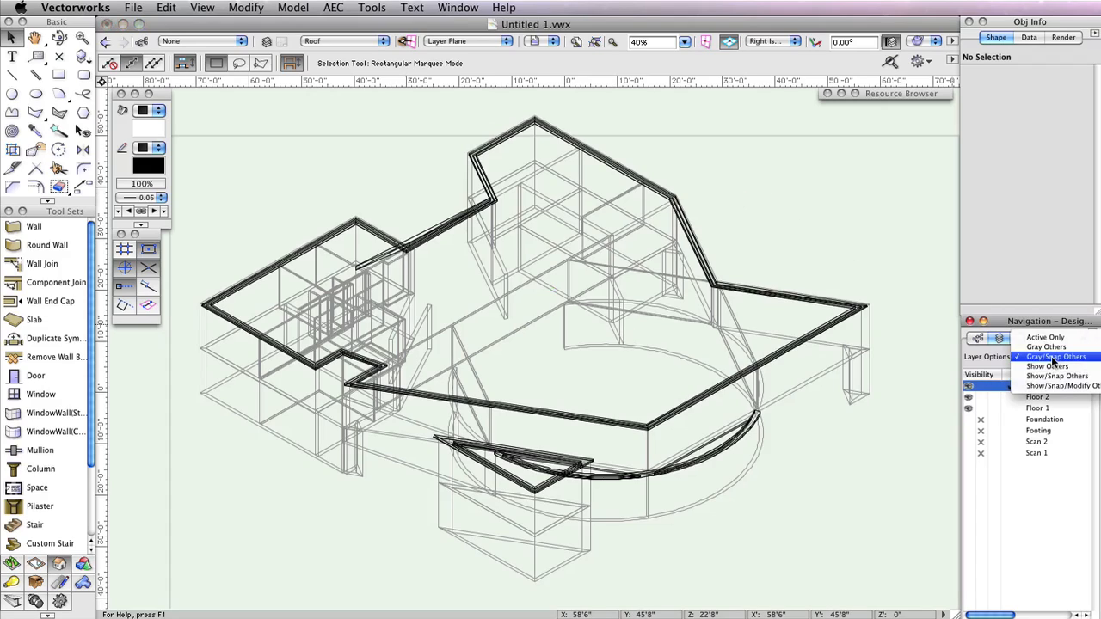
pyautogui.click(1041, 387)
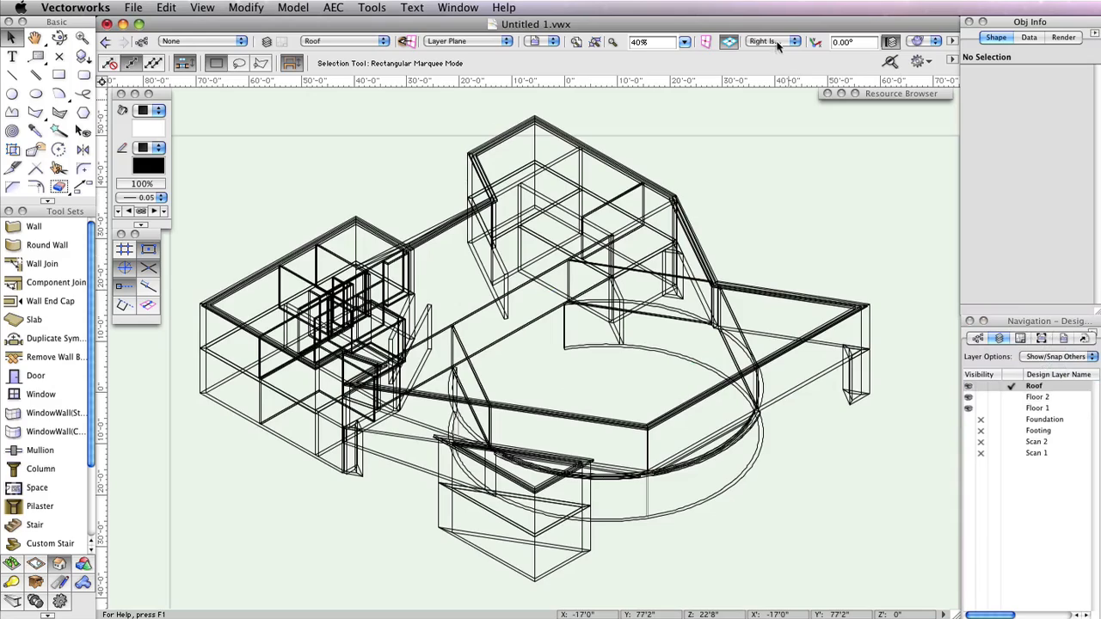
pyautogui.click(920, 41)
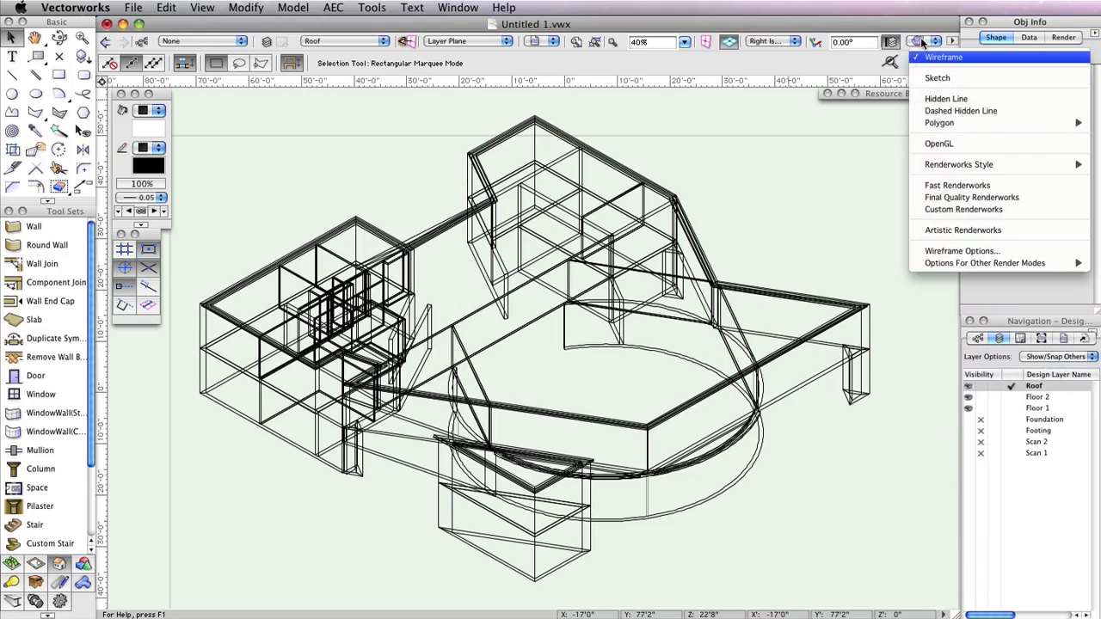
pyautogui.click(939, 143)
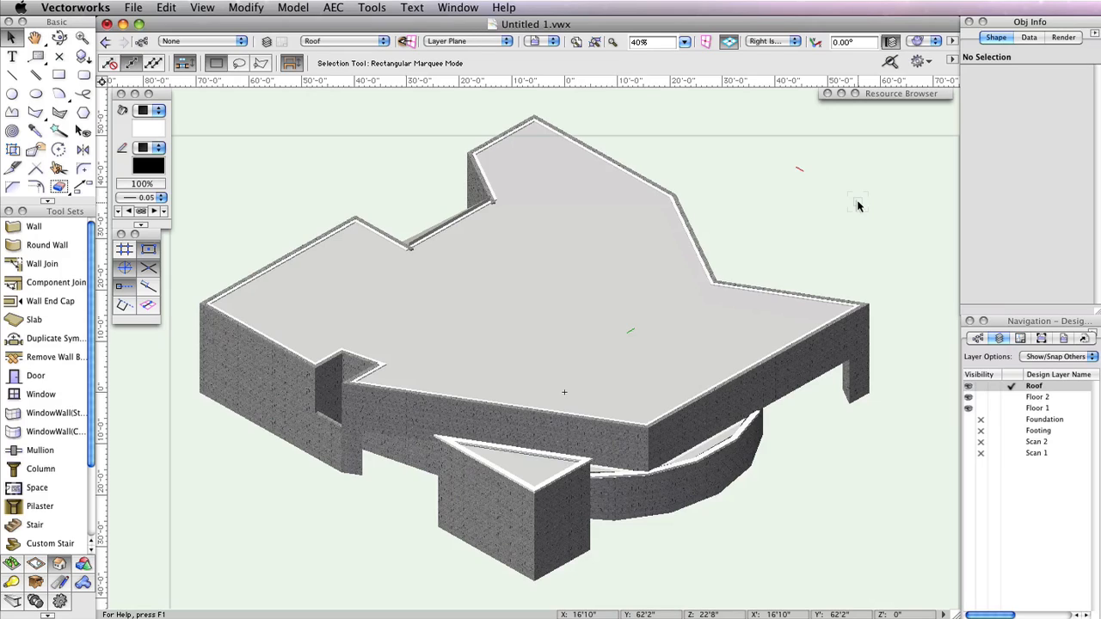
# Inspect the rendered cap extrusions from another angle with the Flyover tool, and return to Top/Plan view
pyautogui.click(60, 39)
pyautogui.moveTo(346, 302); pyautogui.dragTo(414, 320)
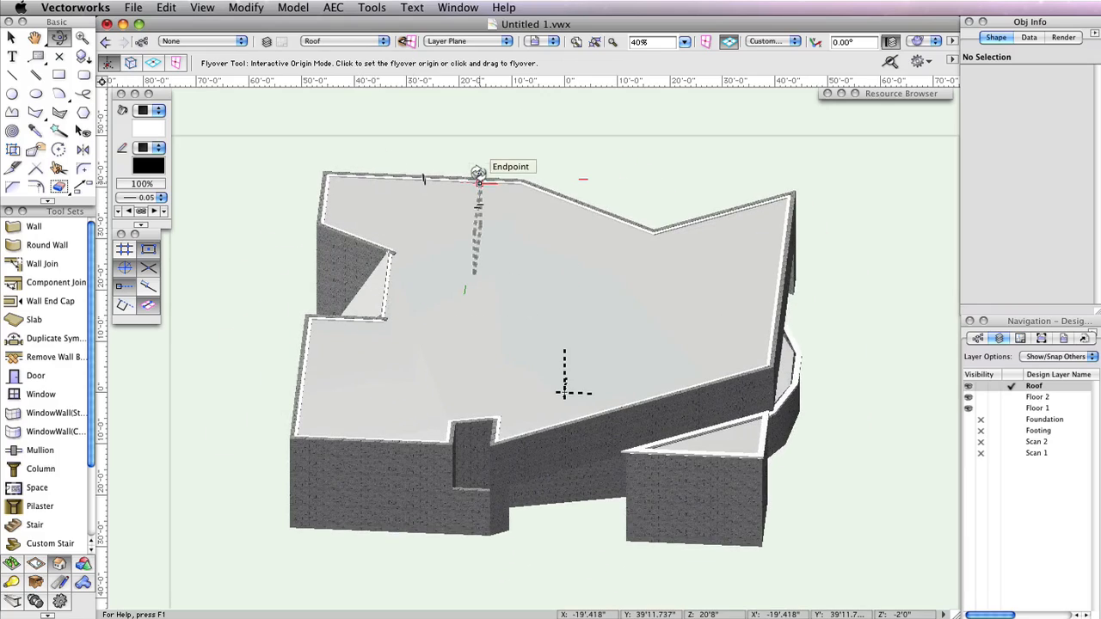
pyautogui.press('super+5')
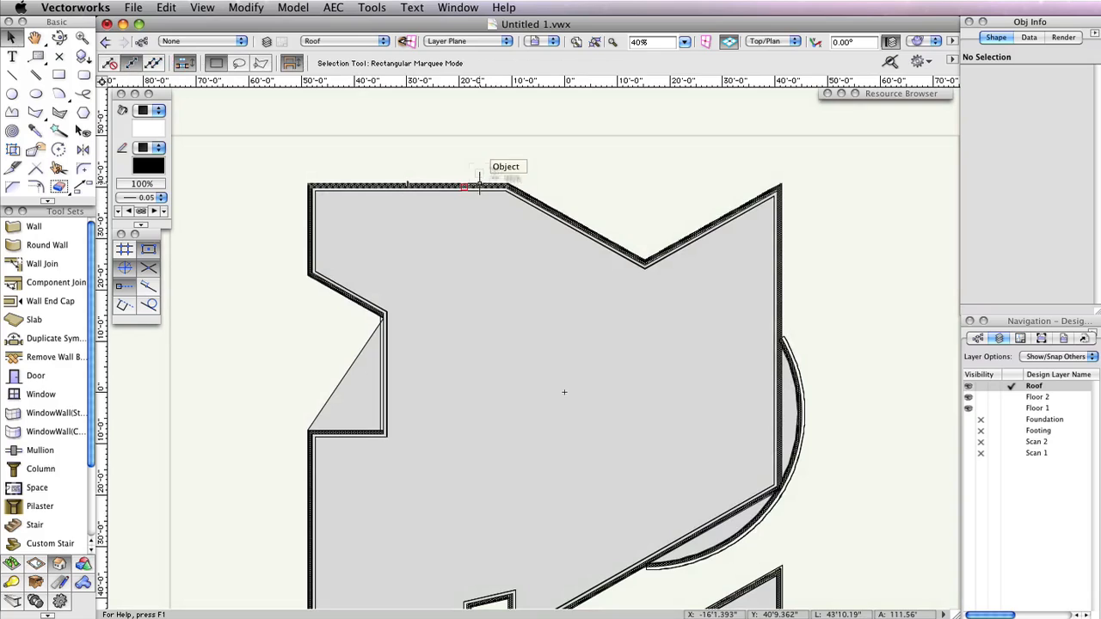
pyautogui.moveTo(595, 391); pyautogui.dragTo(606, 327, button='middle')
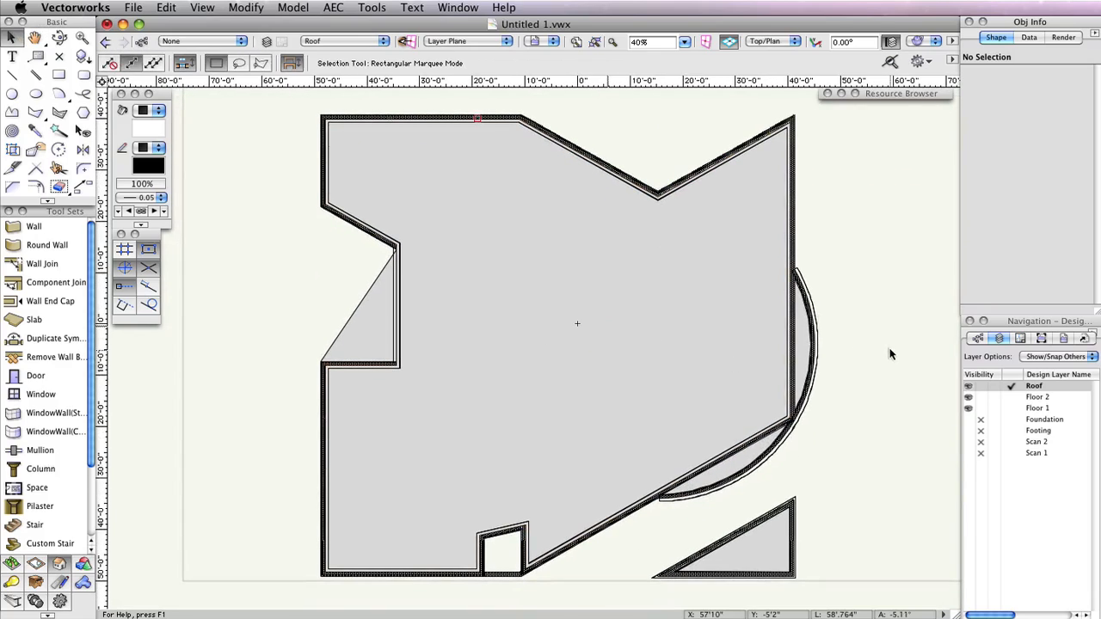